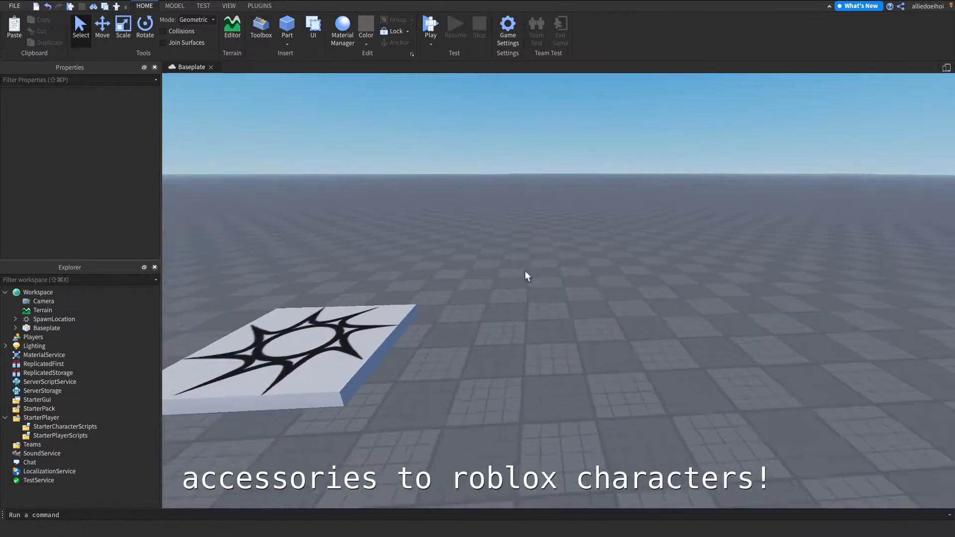
# Insert a new block part onto the open area of the baseplate
pyautogui.press('w')
pyautogui.press('d')
pyautogui.press('s')
pyautogui.press('a')
pyautogui.moveTo(416, 170); pyautogui.dragTo(310, 84, button='right')
pyautogui.press('w')
pyautogui.press('a')
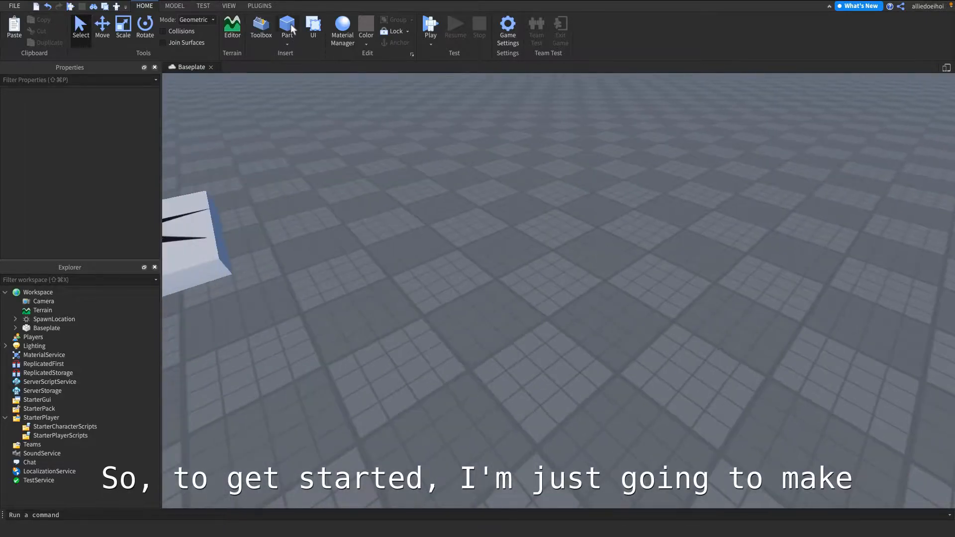
pyautogui.press('d')
pyautogui.click(292, 28)
pyautogui.press('w')
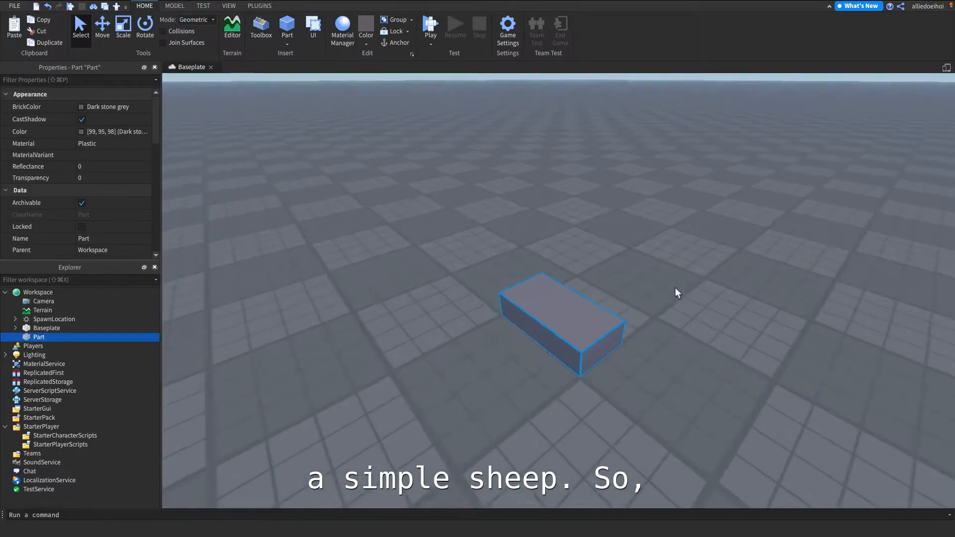
# Raise the new part so that it floats above the baseplate
pyautogui.click(122, 42)
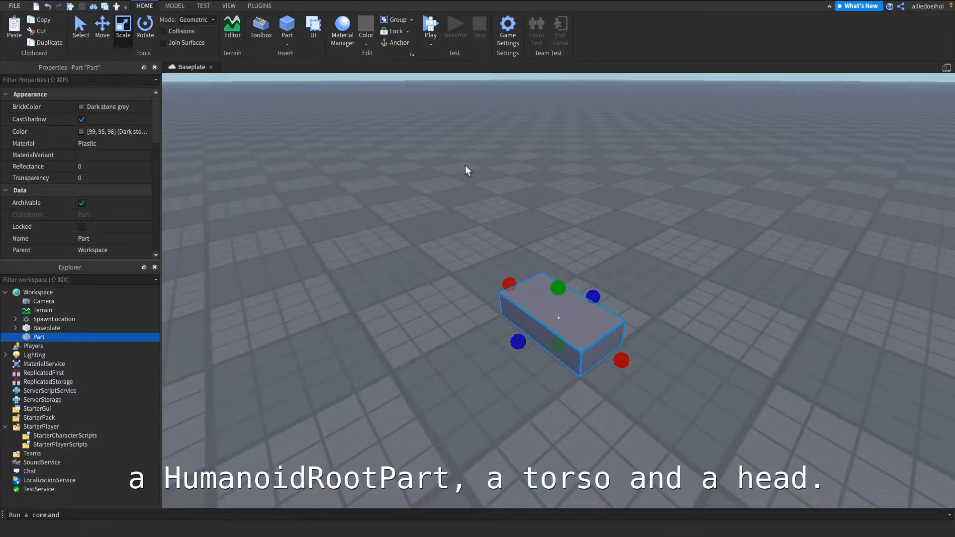
pyautogui.press('w')
pyautogui.moveTo(466, 166); pyautogui.dragTo(243, 130, button='right')
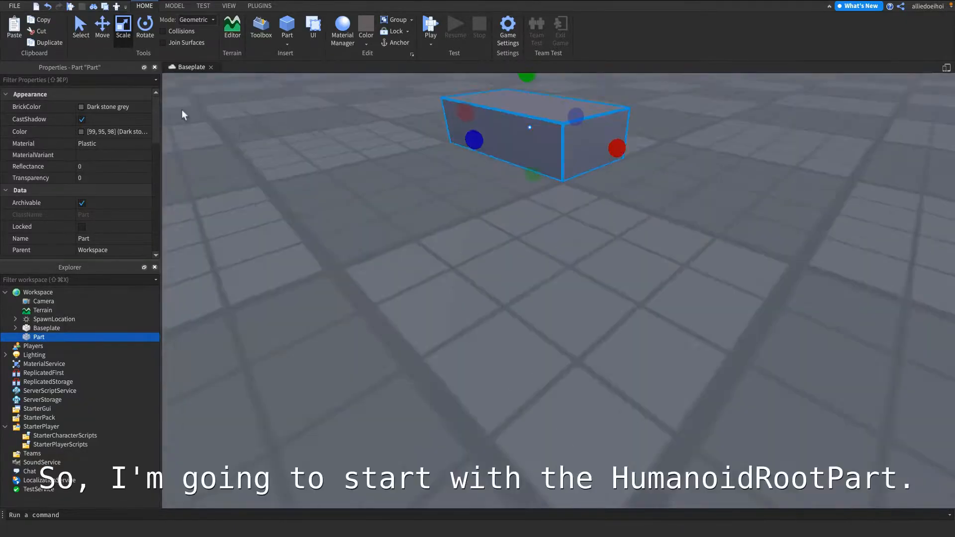
pyautogui.press('s')
pyautogui.click(107, 43)
pyautogui.moveTo(550, 188); pyautogui.dragTo(551, 188, button='right')
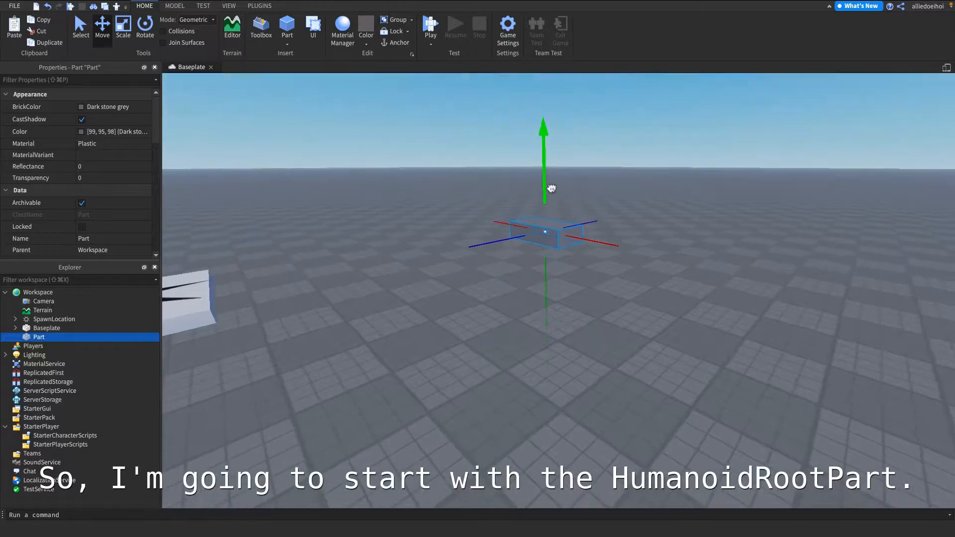
# Rename the part HumanoidRootPart
pyautogui.press('F2')
pyautogui.write('HumanoidRootPart')
pyautogui.press('Return')
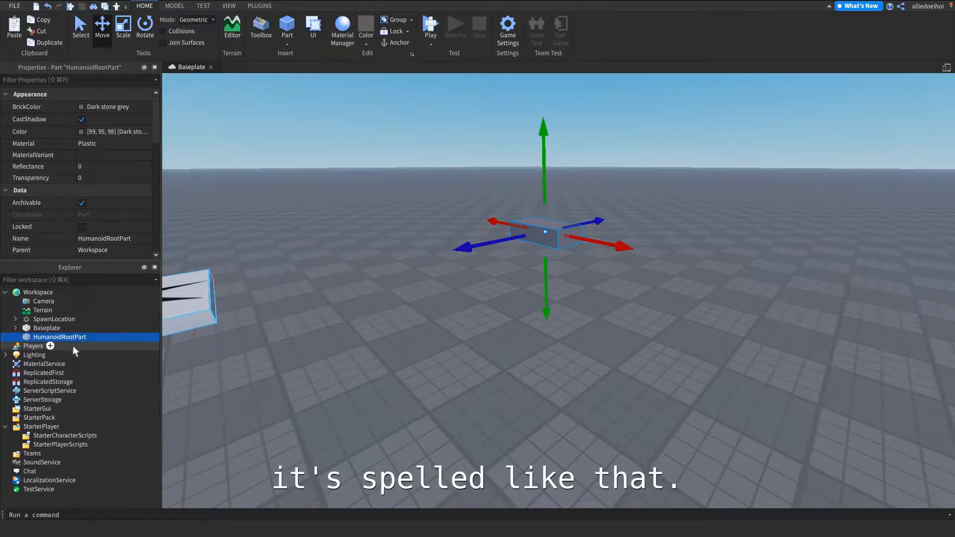
pyautogui.scroll(4, 509, 242)
pyautogui.moveTo(509, 242); pyautogui.dragTo(507, 244, button='right')
pyautogui.scroll(4, 385, 63)
pyautogui.scroll(-4, 390, 56)
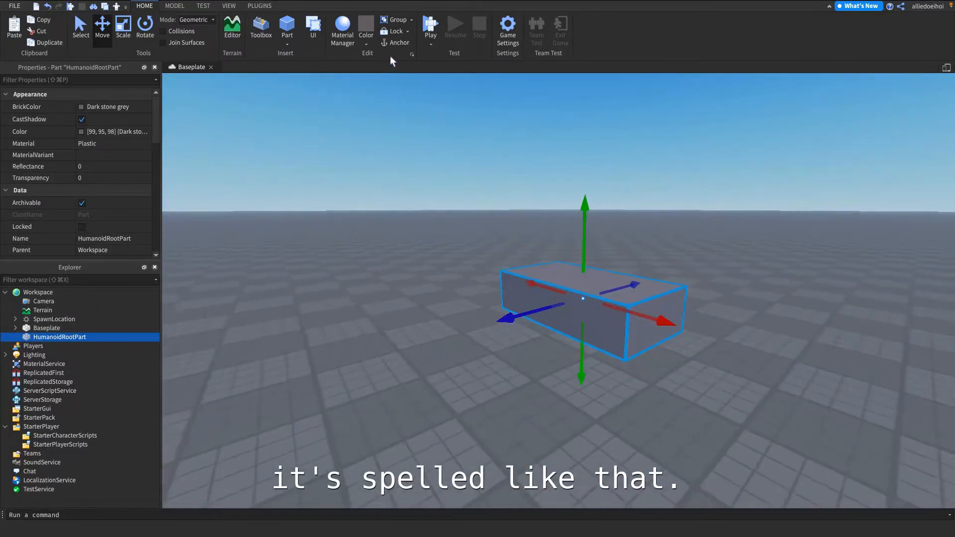
# Insert a Decal into HumanoidRootPart to identify the part's front side
pyautogui.moveTo(156, 135); pyautogui.dragTo(156, 150)
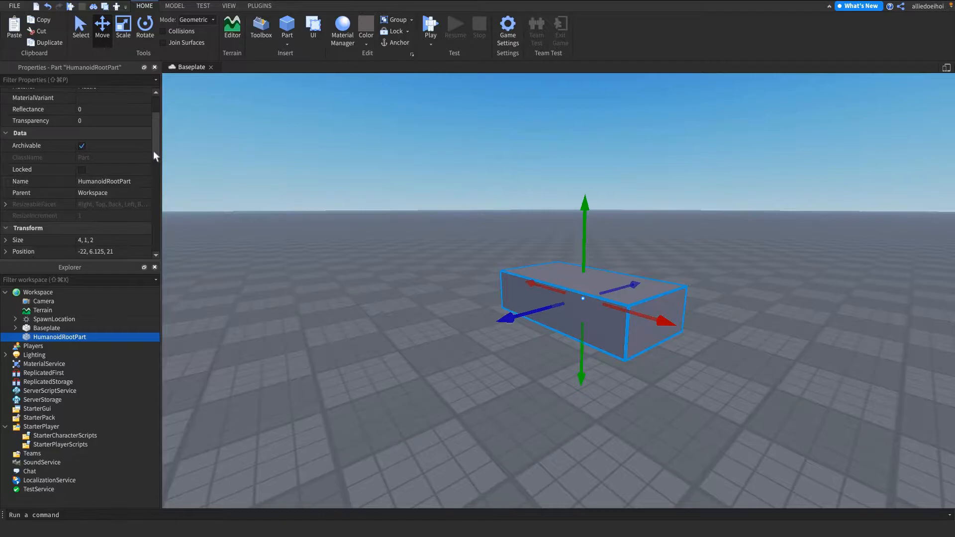
pyautogui.click(93, 337)
pyautogui.write('de')
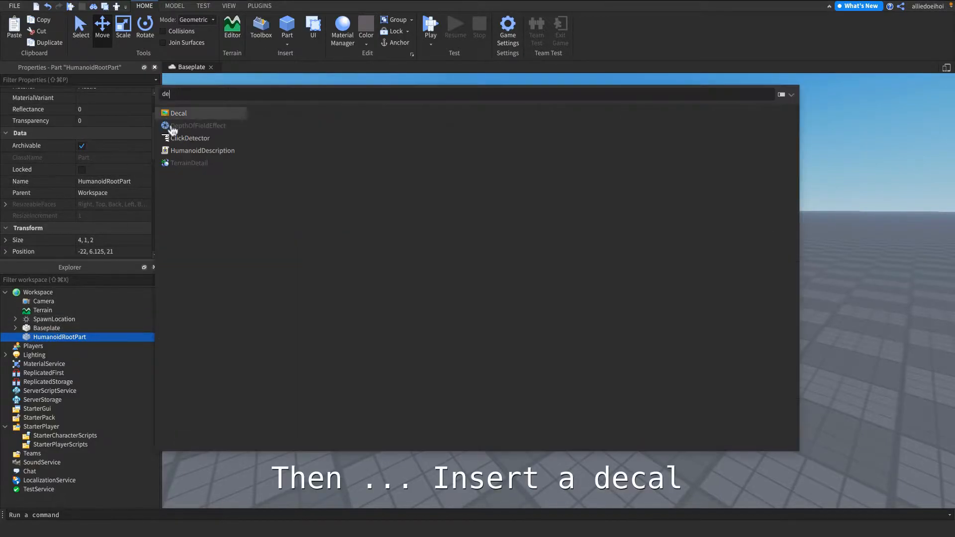
pyautogui.click(178, 113)
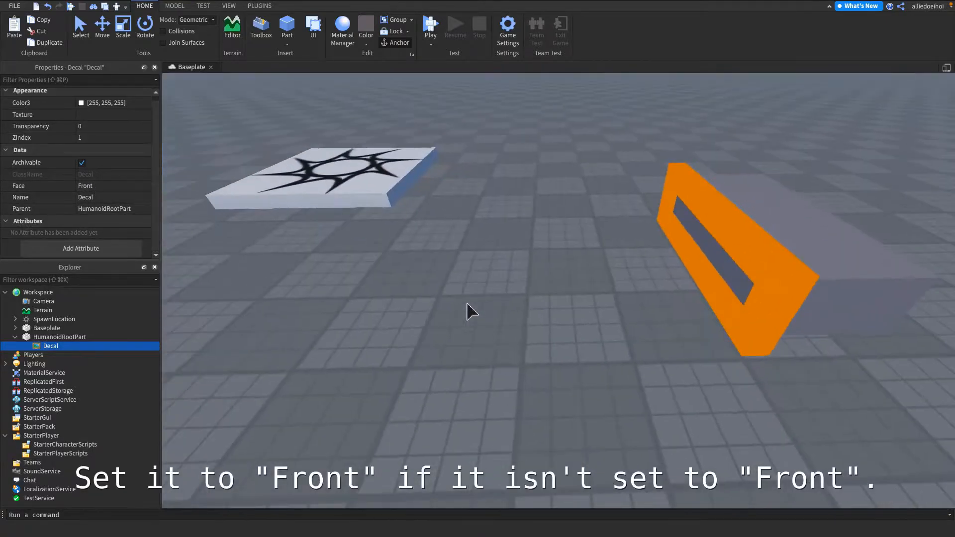
pyautogui.moveTo(558, 247); pyautogui.dragTo(558, 250, button='right')
pyautogui.click(517, 299)
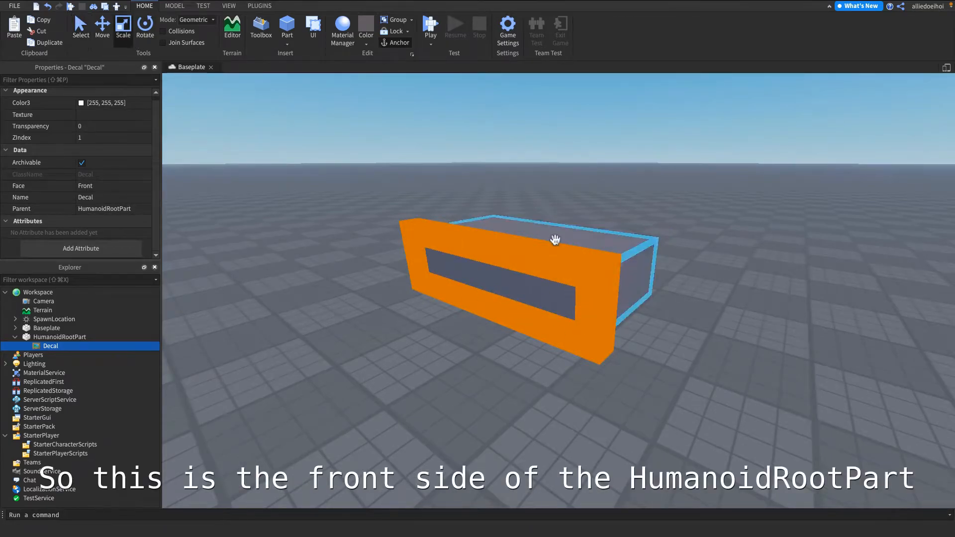
# Scale HumanoidRootPart longer from front to back and taller to form the sheep's body
pyautogui.click(555, 240)
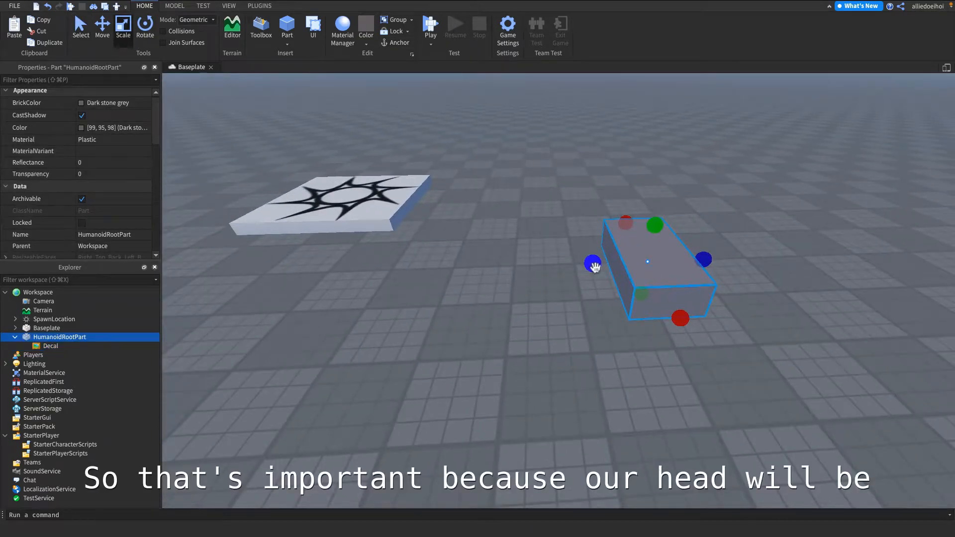
pyautogui.moveTo(595, 267); pyautogui.dragTo(496, 277)
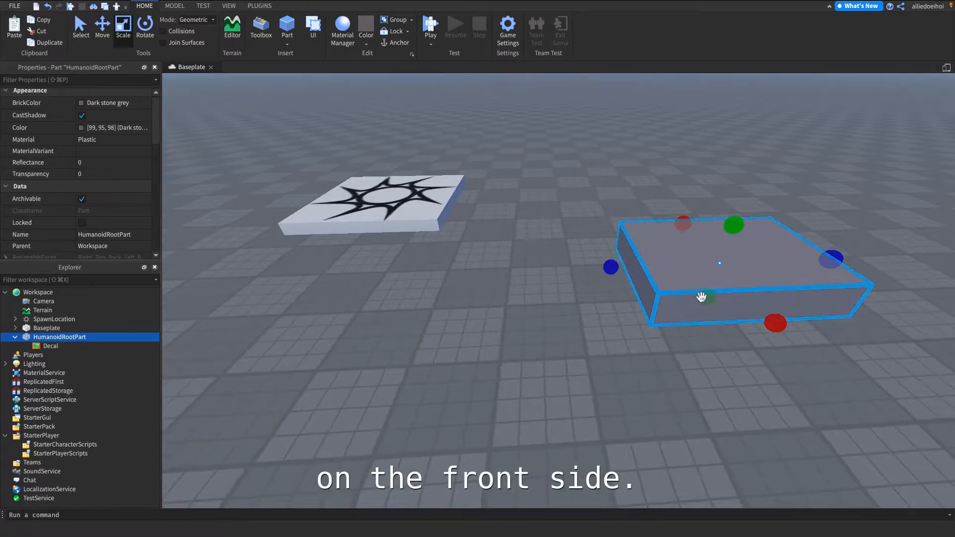
pyautogui.moveTo(702, 297); pyautogui.dragTo(694, 335)
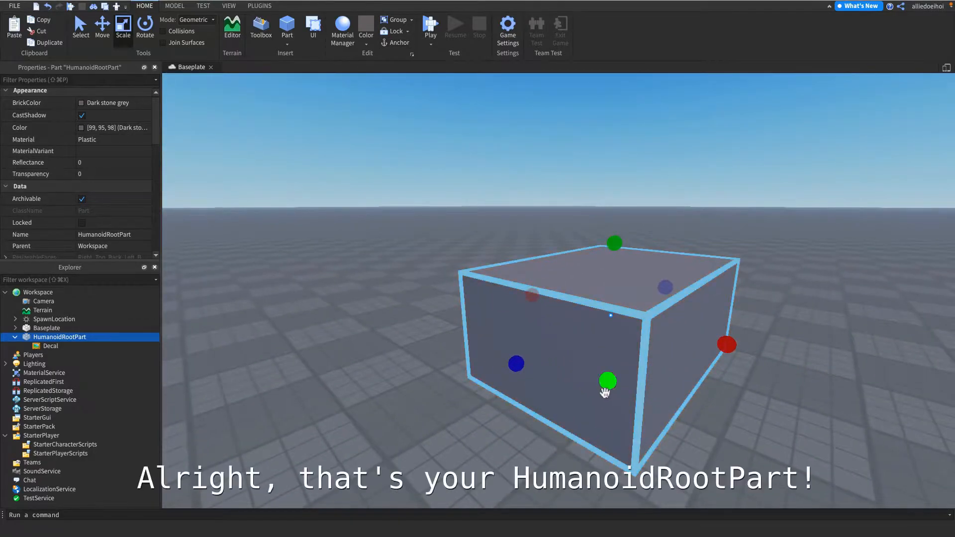
pyautogui.moveTo(608, 388); pyautogui.dragTo(611, 400)
pyautogui.press('s')
pyautogui.press('d')
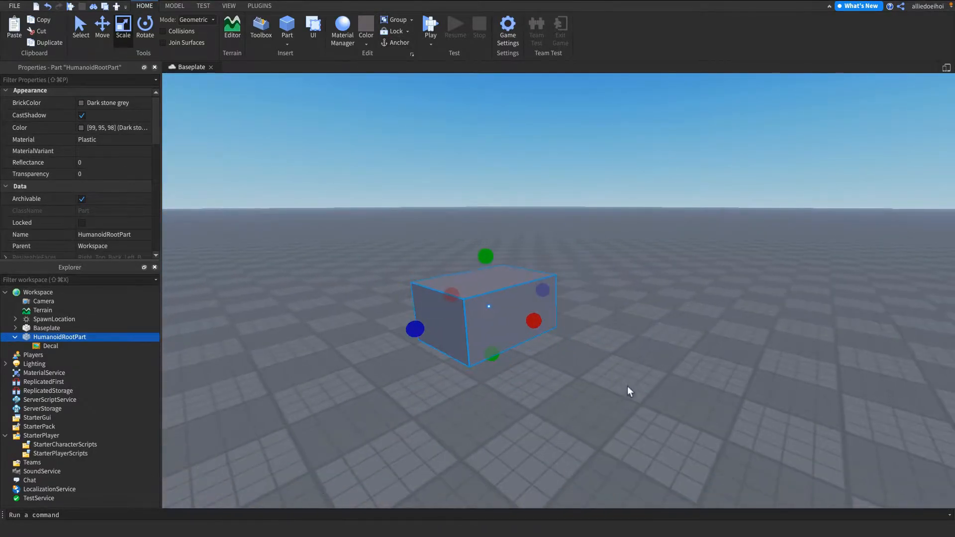
pyautogui.hotkey('ctrl', 'd')
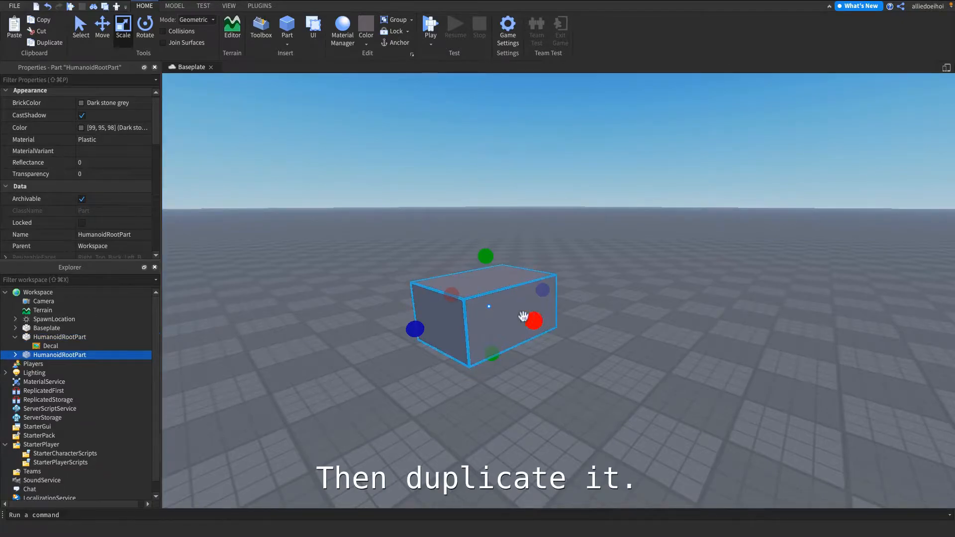
pyautogui.press('Delete')
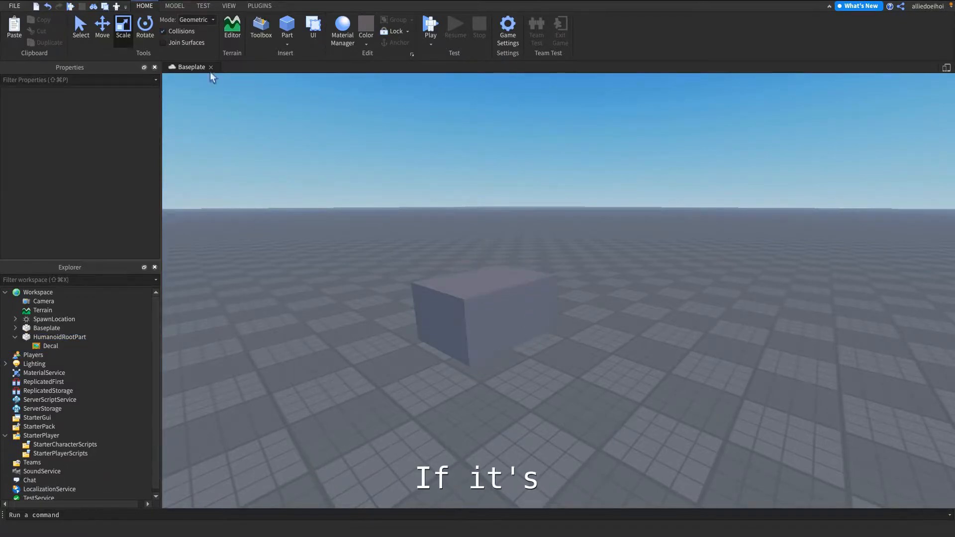
pyautogui.hotkey('ctrl', 'z')
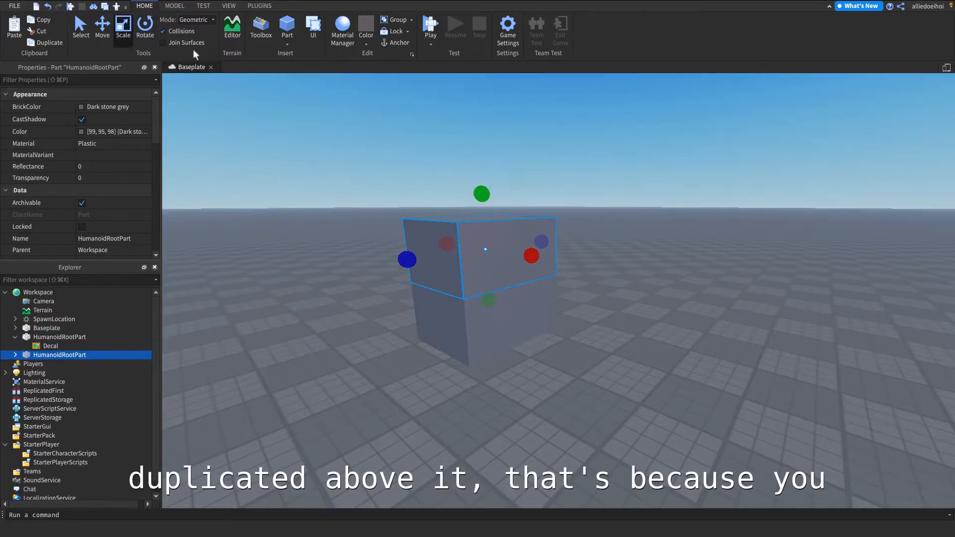
pyautogui.press('Delete')
# Turn off Collisions and duplicate HumanoidRootPart in the same position
pyautogui.click(163, 31)
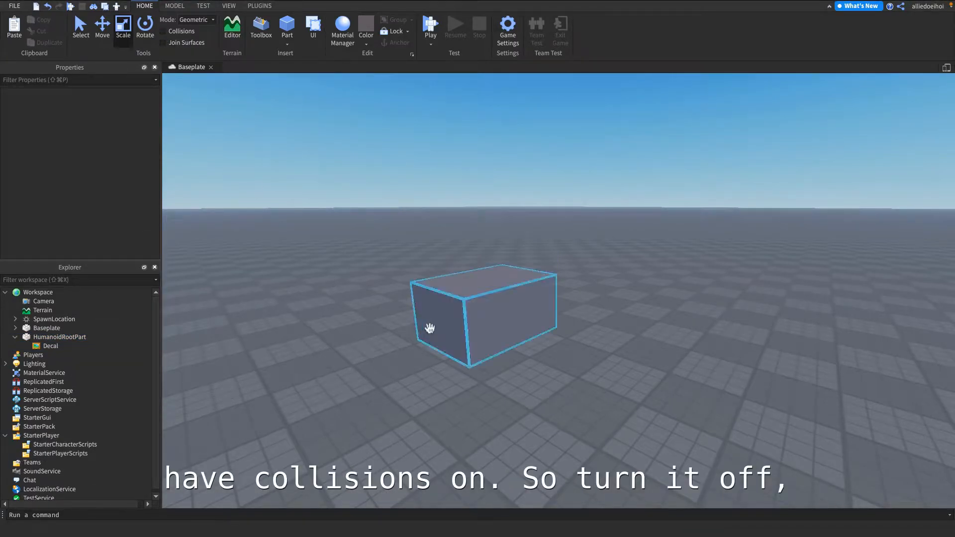
pyautogui.click(434, 327)
pyautogui.hotkey('ctrl', 'd')
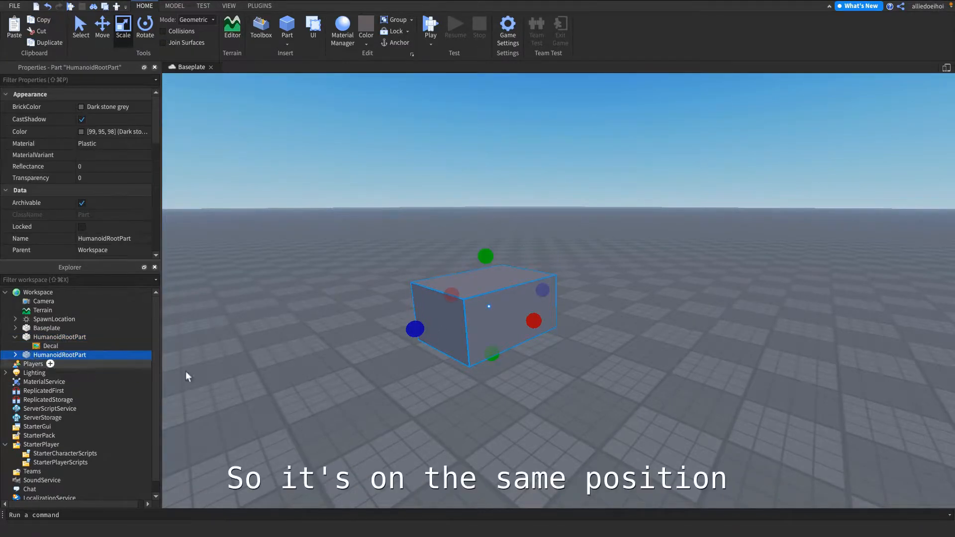
# Rename the duplicated part Torso and color it Institutional white
pyautogui.press('F2')
pyautogui.write('Torso')
pyautogui.press('Return')
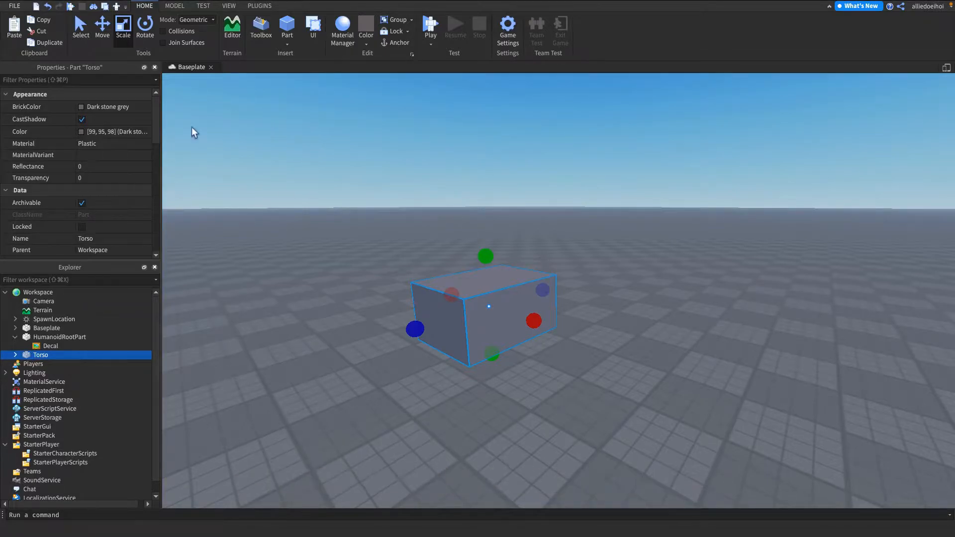
pyautogui.click(366, 45)
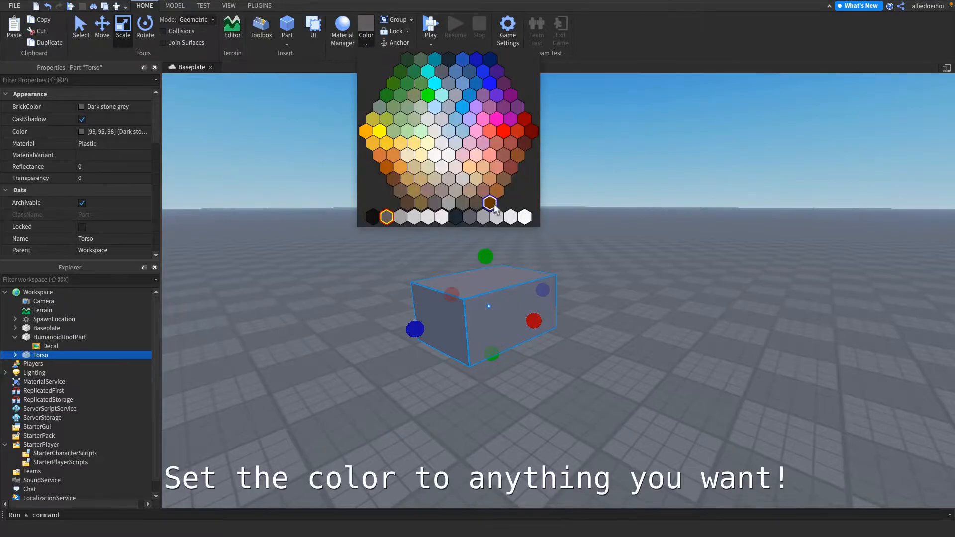
pyautogui.click(524, 218)
# Set HumanoidRootPart's Transparency to 1
pyautogui.click(57, 338)
pyautogui.scroll(-2, 156, 136)
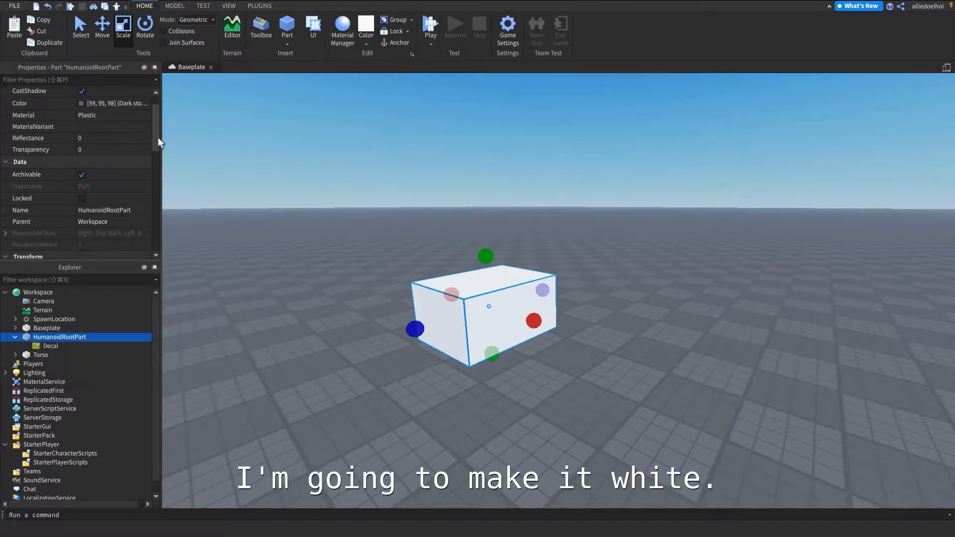
pyautogui.click(134, 147)
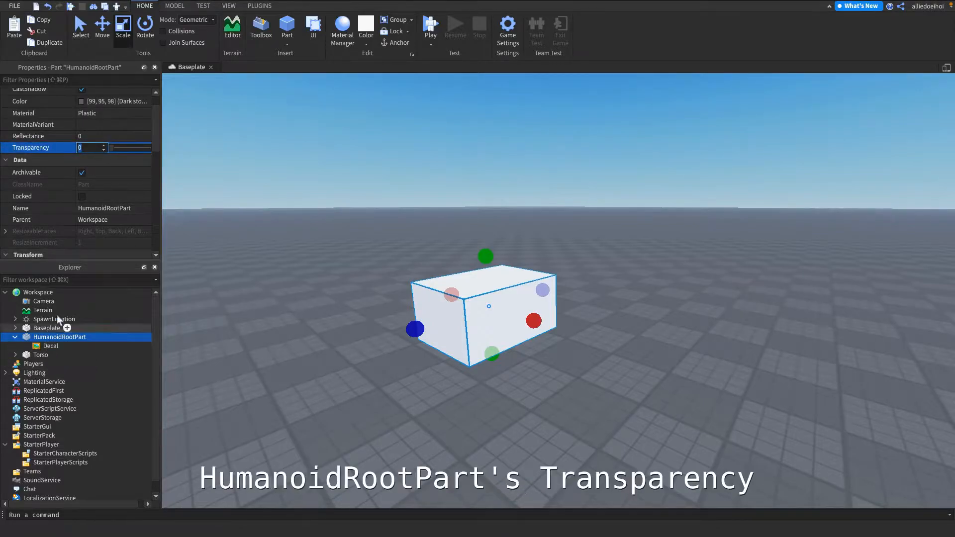
pyautogui.write('1')
pyautogui.press('Return')
pyautogui.click(374, 211)
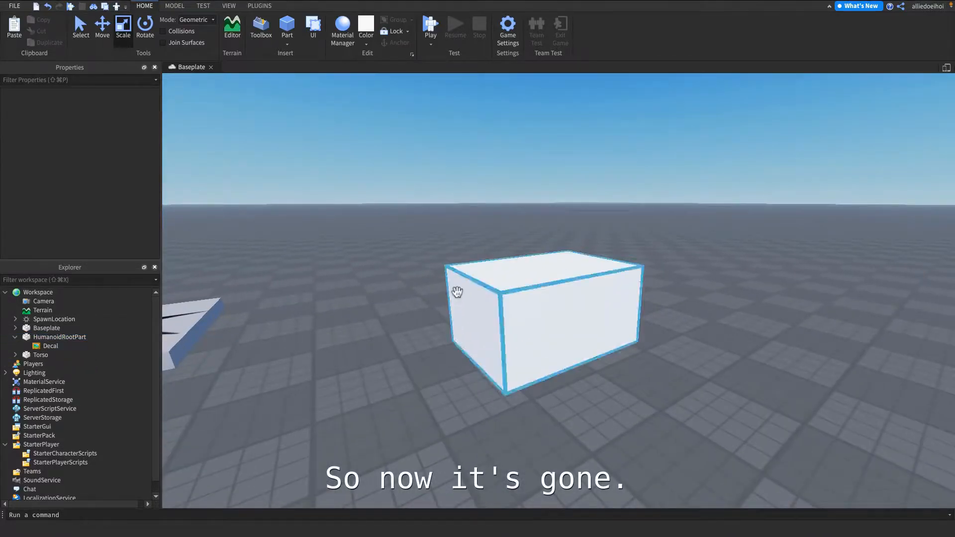
# Duplicate the Torso and move the copy slightly forward and upward on the front side
pyautogui.click(457, 292)
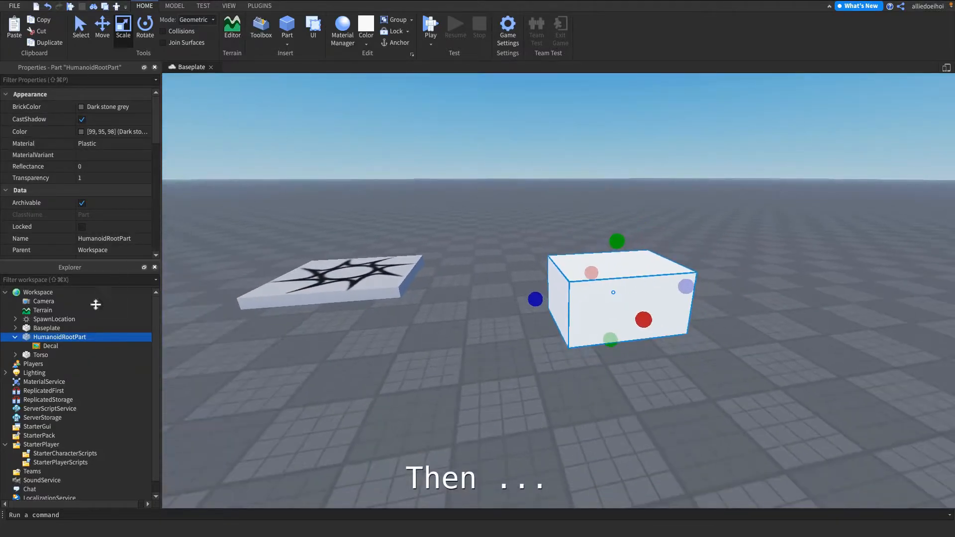
pyautogui.click(34, 356)
pyautogui.hotkey('ctrl', '2')
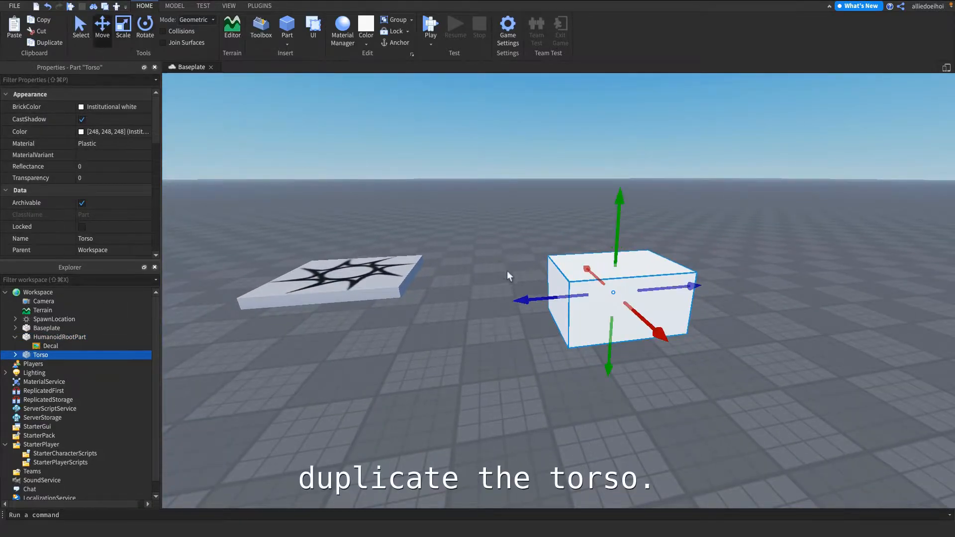
pyautogui.hotkey('ctrl', 'd')
pyautogui.moveTo(542, 299); pyautogui.dragTo(502, 301)
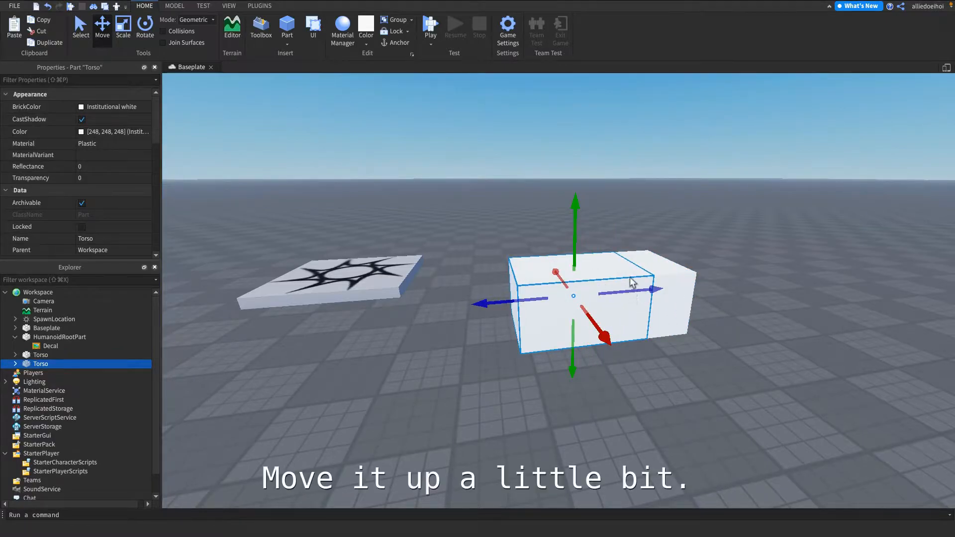
pyautogui.moveTo(578, 252); pyautogui.dragTo(577, 205)
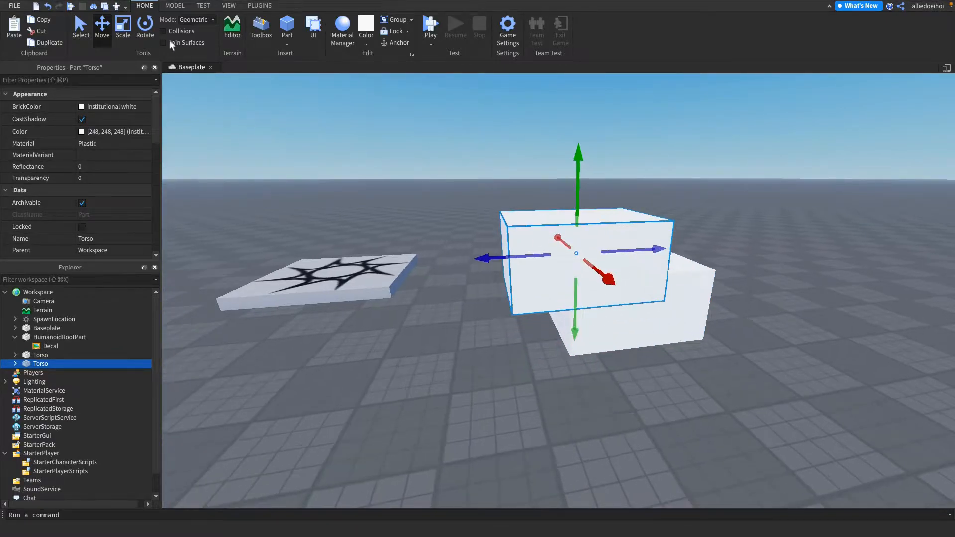
# Scale the Torso copy down into a small, blocky head overlapping the front of the body
pyautogui.click(123, 30)
pyautogui.moveTo(662, 248); pyautogui.dragTo(603, 251)
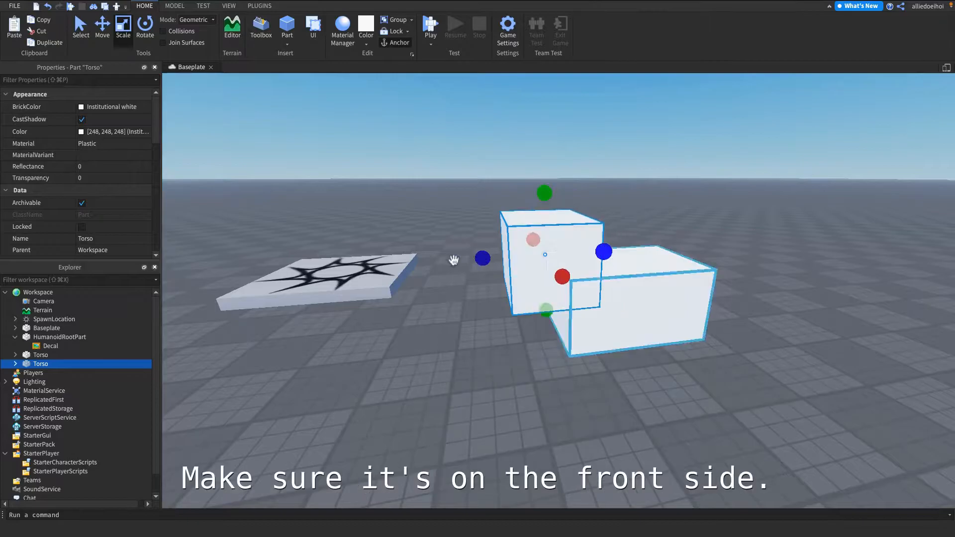
pyautogui.moveTo(486, 268); pyautogui.dragTo(516, 264)
pyautogui.moveTo(522, 264); pyautogui.dragTo(484, 264, button='right')
pyautogui.moveTo(510, 260); pyautogui.dragTo(453, 255)
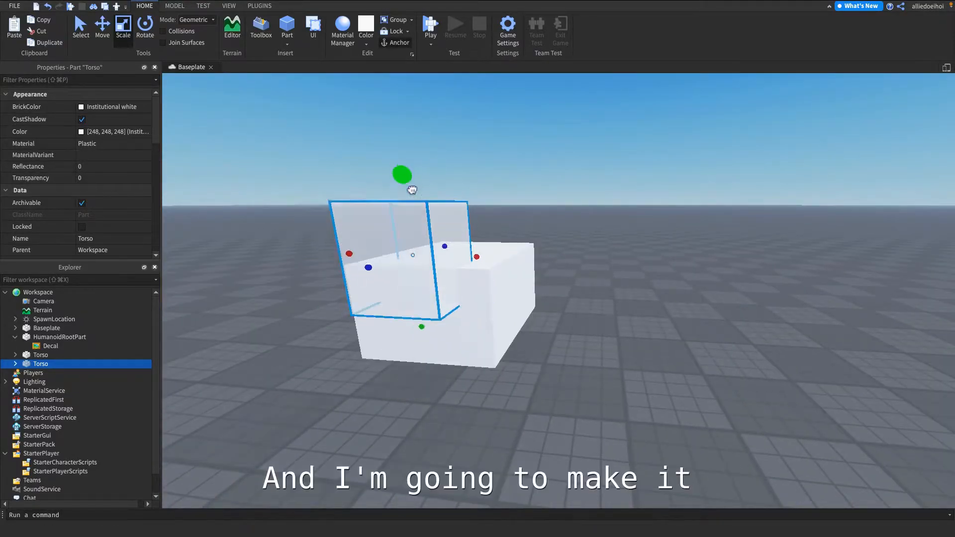
pyautogui.moveTo(409, 201); pyautogui.dragTo(409, 201)
pyautogui.moveTo(424, 216); pyautogui.dragTo(2, 21, button='right')
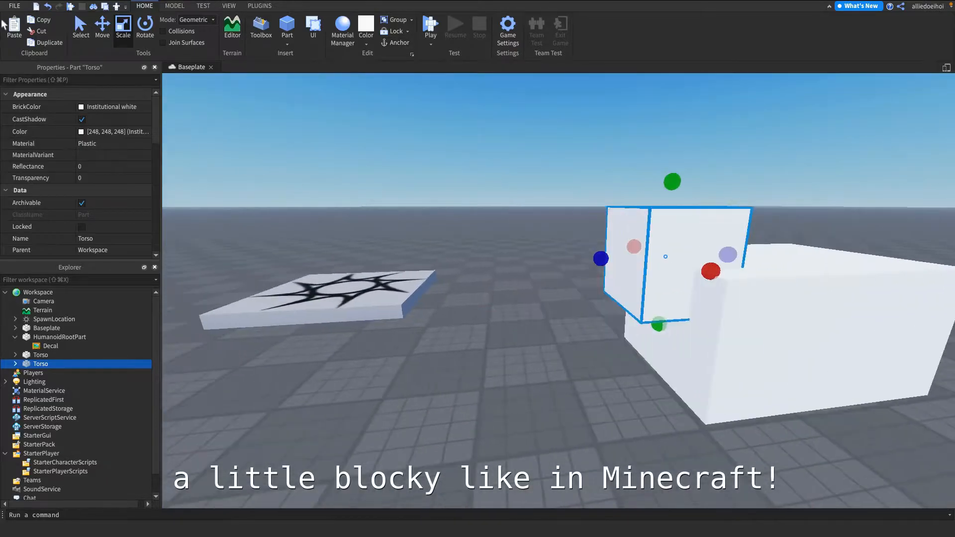
pyautogui.moveTo(603, 258); pyautogui.dragTo(591, 258)
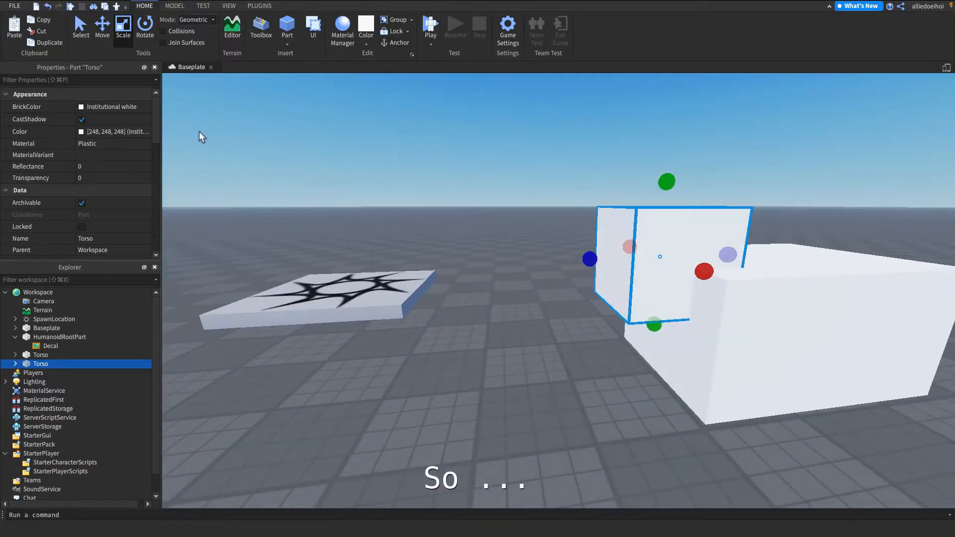
# Adjust the head block's vertical position relative to the torso
pyautogui.click(102, 29)
pyautogui.moveTo(668, 179); pyautogui.dragTo(672, 184)
pyautogui.click(726, 175)
pyautogui.moveTo(726, 176); pyautogui.dragTo(726, 174, button='right')
pyautogui.click(710, 233)
pyautogui.moveTo(711, 233); pyautogui.dragTo(708, 231, button='right')
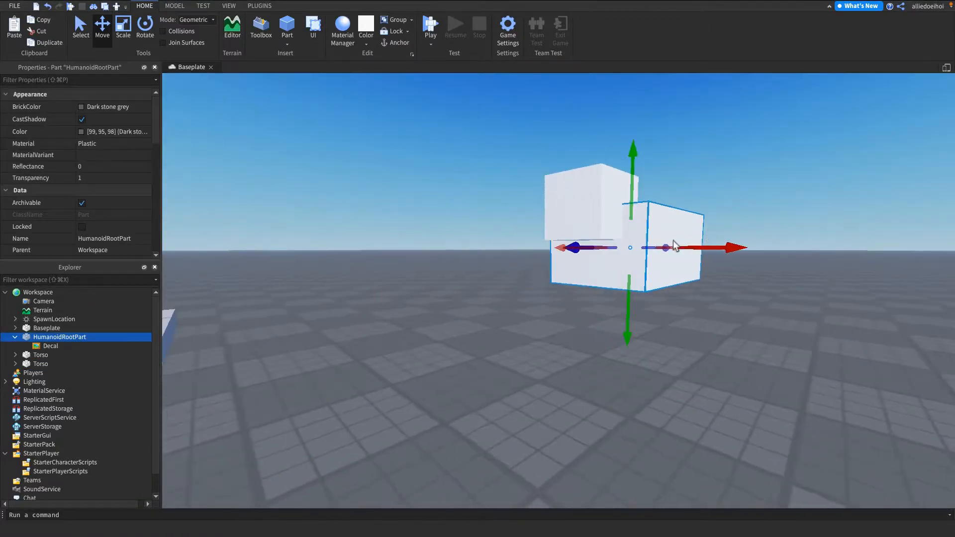
# Rename the second Torso part Head and collapse HumanoidRootPart's contents
pyautogui.click(41, 365)
pyautogui.click(39, 367)
pyautogui.write('Head')
pyautogui.press('Return')
pyautogui.click(16, 337)
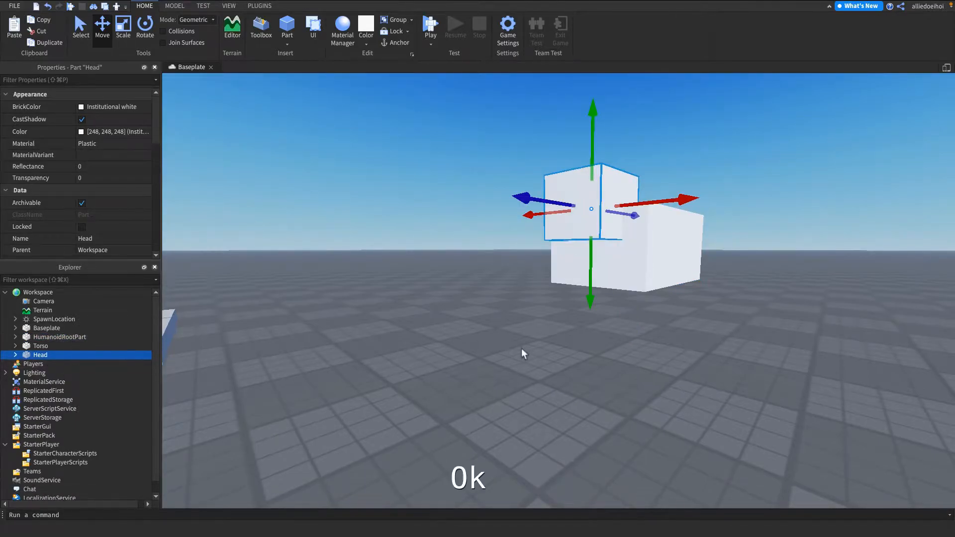
pyautogui.moveTo(521, 348); pyautogui.dragTo(522, 348, button='right')
pyautogui.press('s')
pyautogui.press('super+d')
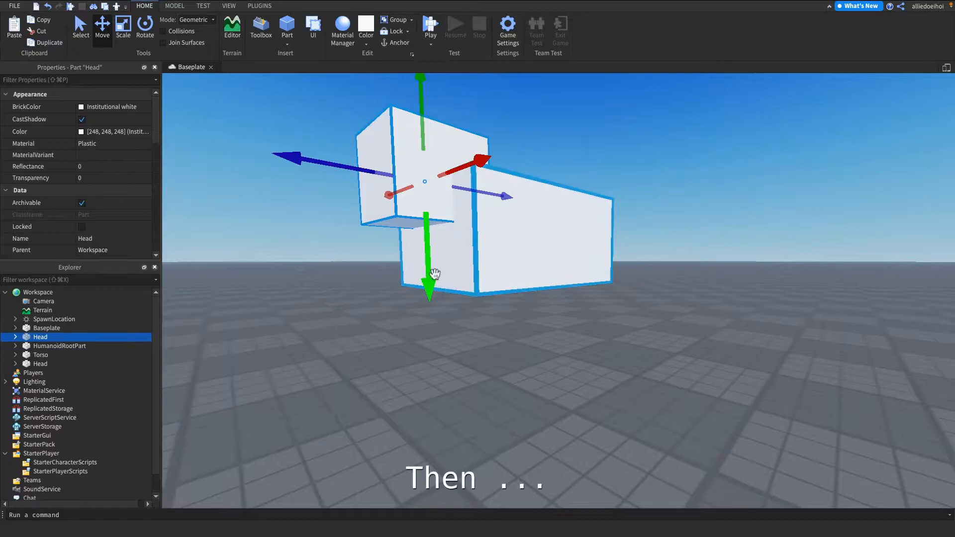
pyautogui.press('Delete')
# Duplicate the Torso and move the copy straight down below the body
pyautogui.click(42, 347)
pyautogui.moveTo(561, 282); pyautogui.dragTo(561, 282, button='right')
pyautogui.press('super+d')
pyautogui.moveTo(590, 299); pyautogui.dragTo(582, 382)
pyautogui.scroll(5, 582, 383)
pyautogui.moveTo(582, 382); pyautogui.dragTo(582, 382, button='right')
pyautogui.scroll(-4, 582, 382)
# Scale the lower Torso copy down symmetrically in width and depth into a thin leg of 1 × 2.75 × 1 studs
pyautogui.click(125, 34)
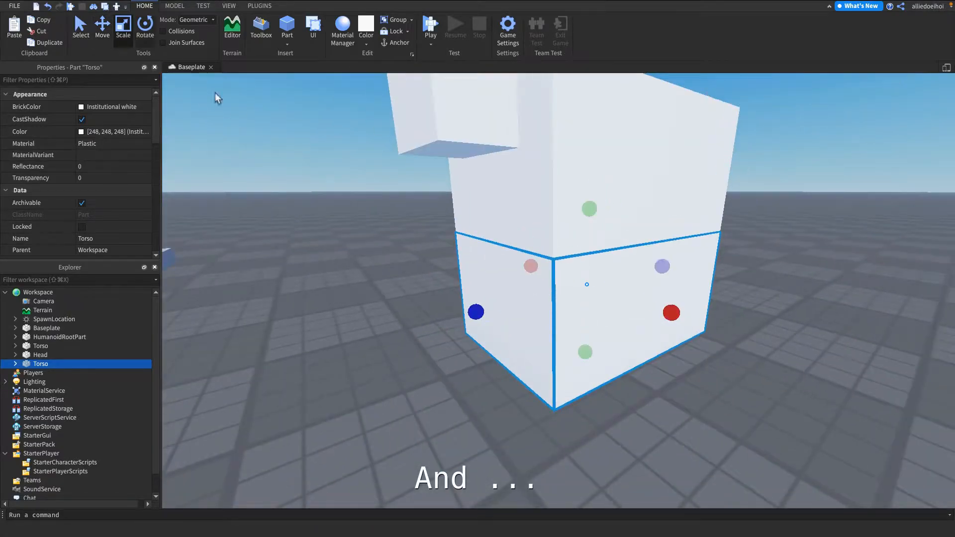
pyautogui.moveTo(667, 264); pyautogui.dragTo(666, 264, button='right')
pyautogui.keyDown('super'); pyautogui.moveTo(633, 294); pyautogui.dragTo(587, 294); pyautogui.keyUp('super')
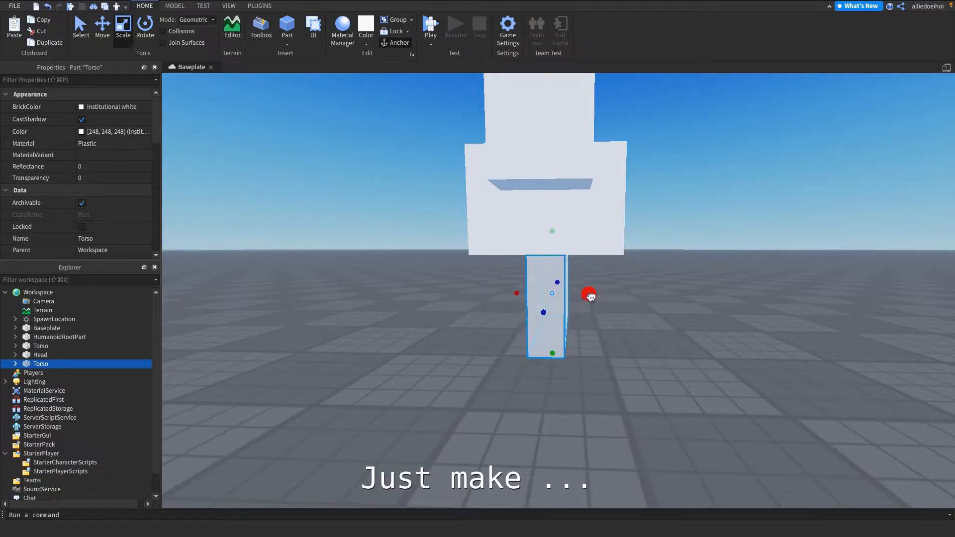
pyautogui.press('w')
pyautogui.moveTo(591, 302); pyautogui.dragTo(591, 302, button='right')
pyautogui.press('s')
pyautogui.keyDown('super'); pyautogui.moveTo(654, 333); pyautogui.dragTo(618, 340); pyautogui.keyUp('super')
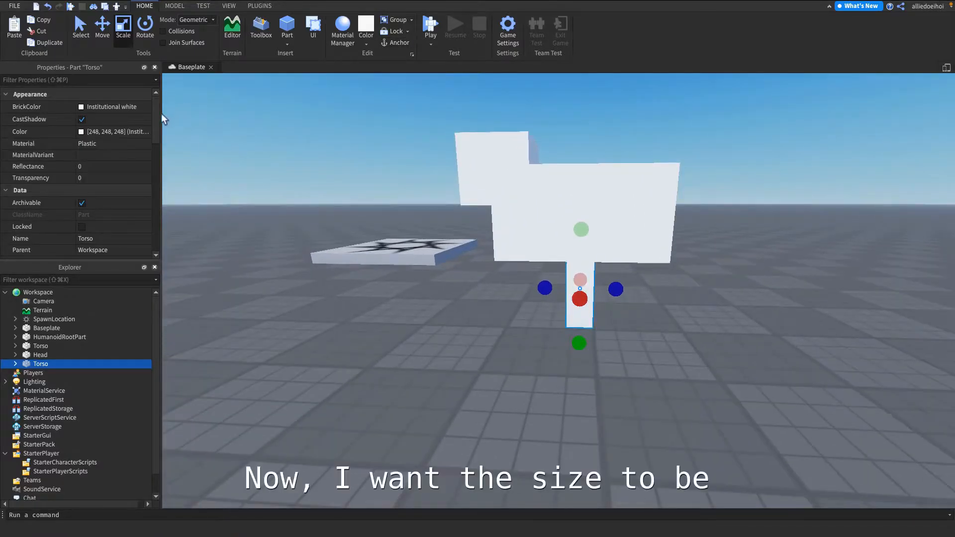
# Check the leg's Size among its Transform properties and inspect the leg from several sides
pyautogui.moveTo(158, 120); pyautogui.dragTo(154, 162)
pyautogui.moveTo(465, 254); pyautogui.dragTo(466, 255, button='right')
pyautogui.press('w')
pyautogui.press('a')
pyautogui.press('s')
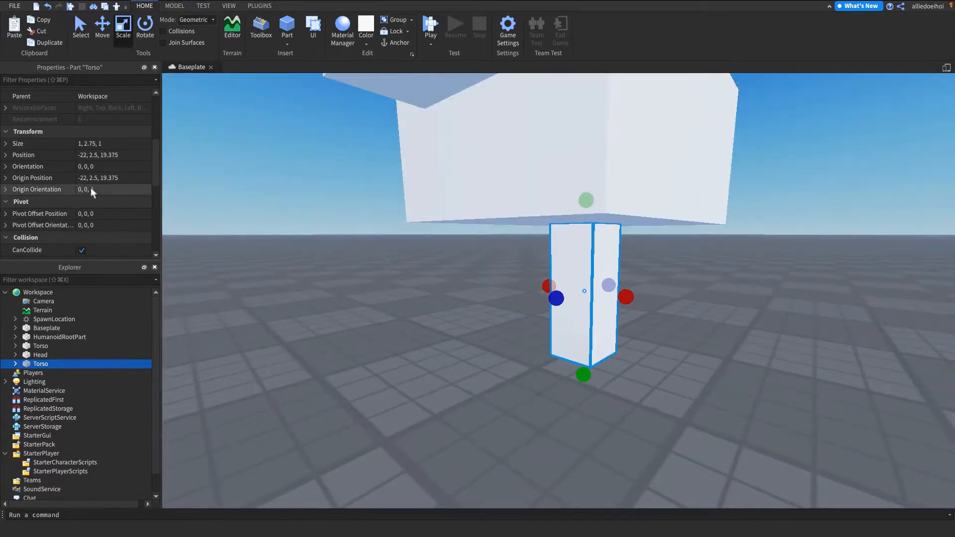
pyautogui.press('d')
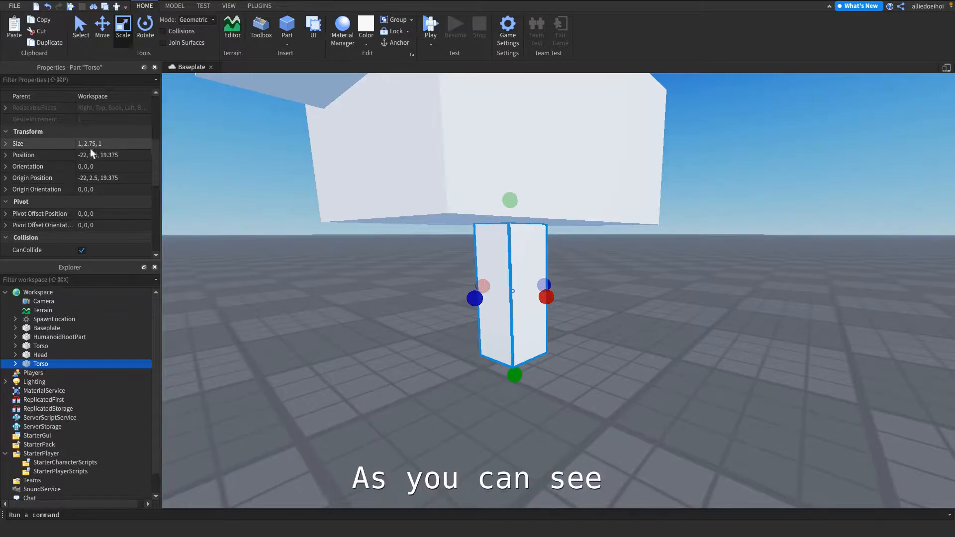
pyautogui.moveTo(549, 298); pyautogui.dragTo(549, 299, button='right')
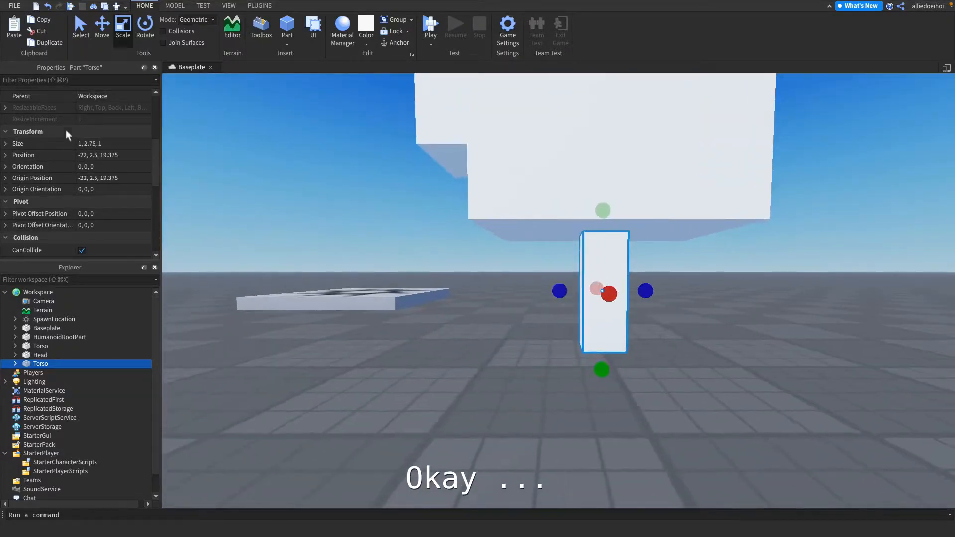
# Switch to the Move tool and duplicate the leg in place
pyautogui.click(102, 28)
pyautogui.moveTo(616, 276); pyautogui.dragTo(621, 268, button='right')
pyautogui.moveTo(578, 322); pyautogui.dragTo(578, 321, button='right')
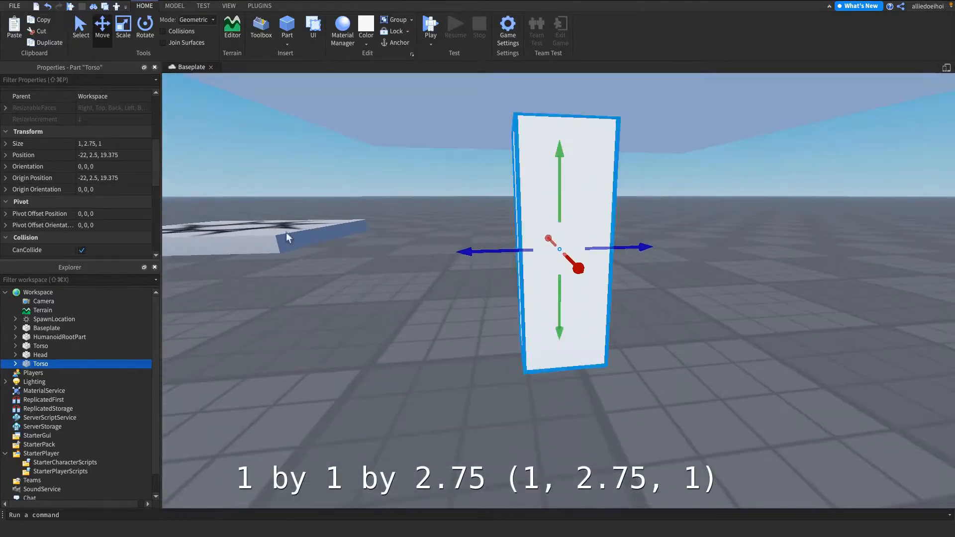
pyautogui.moveTo(496, 203); pyautogui.dragTo(502, 198, button='right')
pyautogui.hotkey('ctrl', 'd')
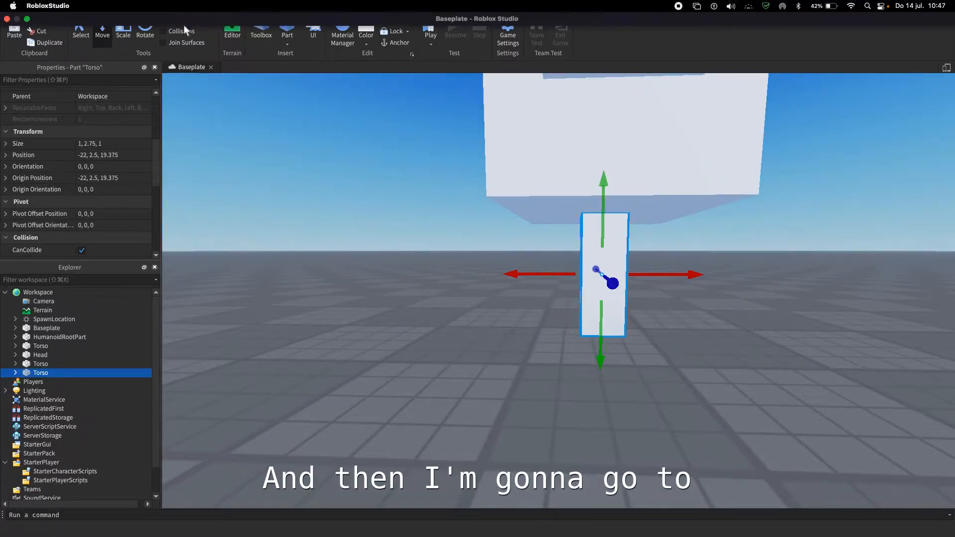
# Set the move snapping increment to 0.5 studs
pyautogui.click(235, 203)
pyautogui.click(174, 6)
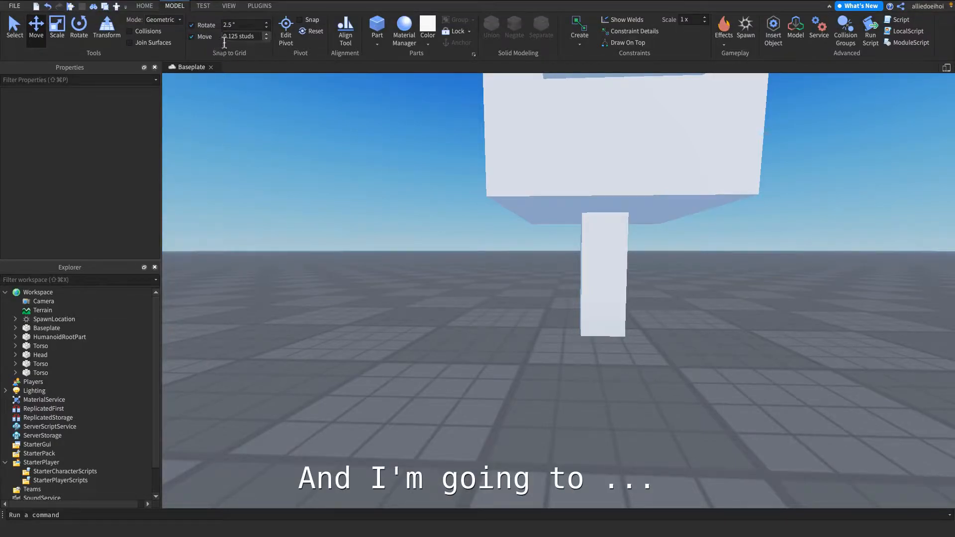
pyautogui.click(254, 38)
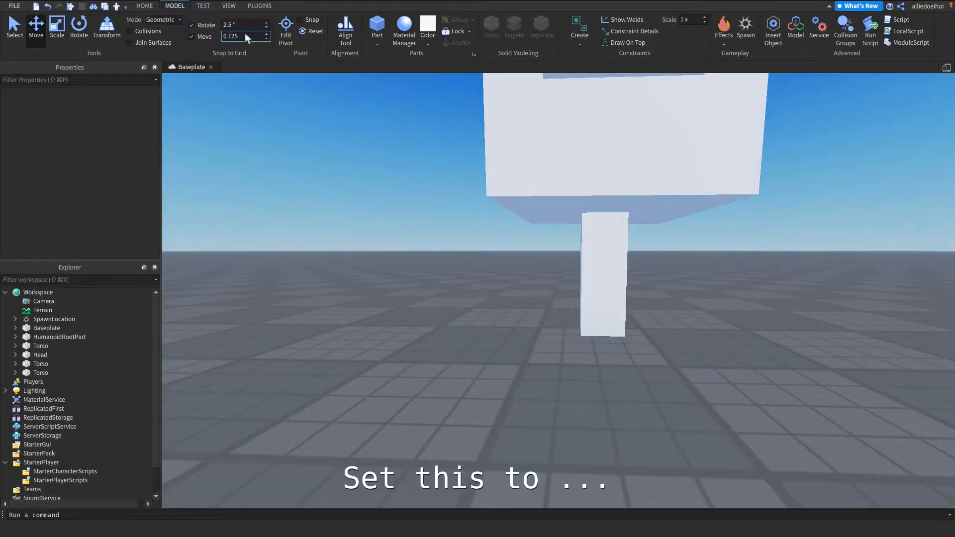
pyautogui.press('BackSpace')
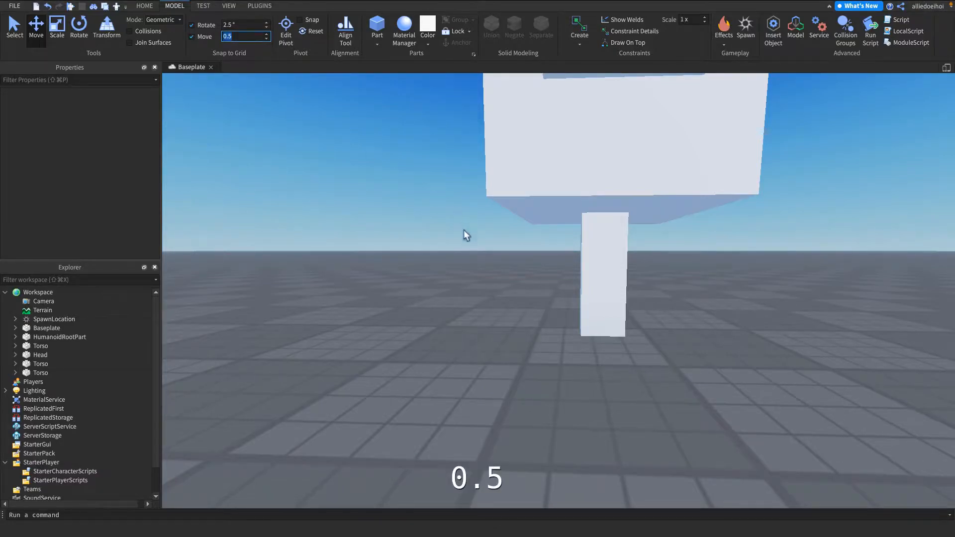
# Move the two overlapping legs apart to opposite side edges of the body
pyautogui.click(596, 303)
pyautogui.moveTo(695, 282); pyautogui.dragTo(631, 280)
pyautogui.scroll(3, 632, 279)
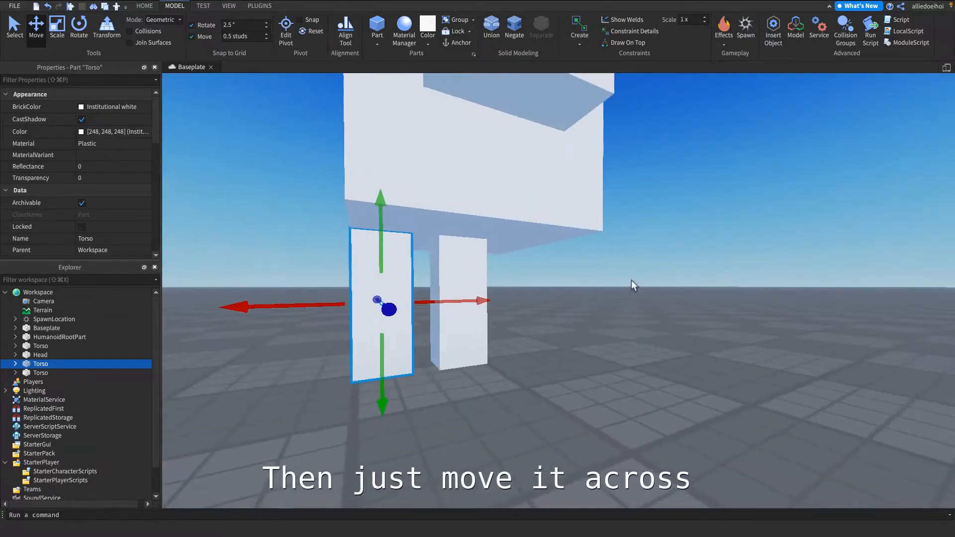
pyautogui.click(480, 271)
pyautogui.press('f')
pyautogui.moveTo(546, 284); pyautogui.dragTo(595, 278)
pyautogui.moveTo(596, 277); pyautogui.dragTo(597, 277, button='right')
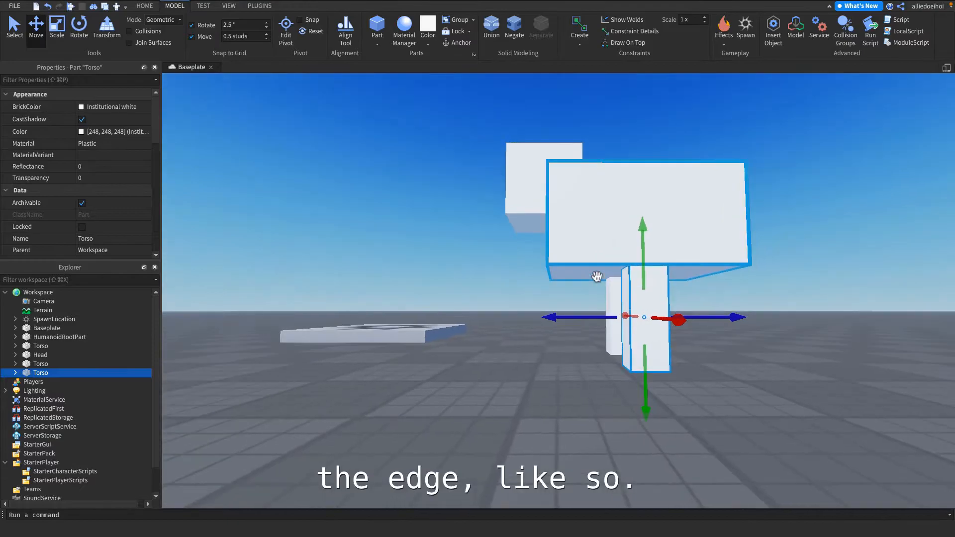
# Move each of the two legs forward beneath the front end of the torso
pyautogui.press('d')
pyautogui.press('a')
pyautogui.moveTo(642, 324); pyautogui.dragTo(627, 324)
pyautogui.moveTo(626, 325); pyautogui.dragTo(597, 300, button='right')
pyautogui.click(597, 301)
pyautogui.moveTo(623, 319); pyautogui.dragTo(610, 319)
pyautogui.press('a')
pyautogui.moveTo(610, 319); pyautogui.dragTo(608, 317, button='right')
pyautogui.press('s')
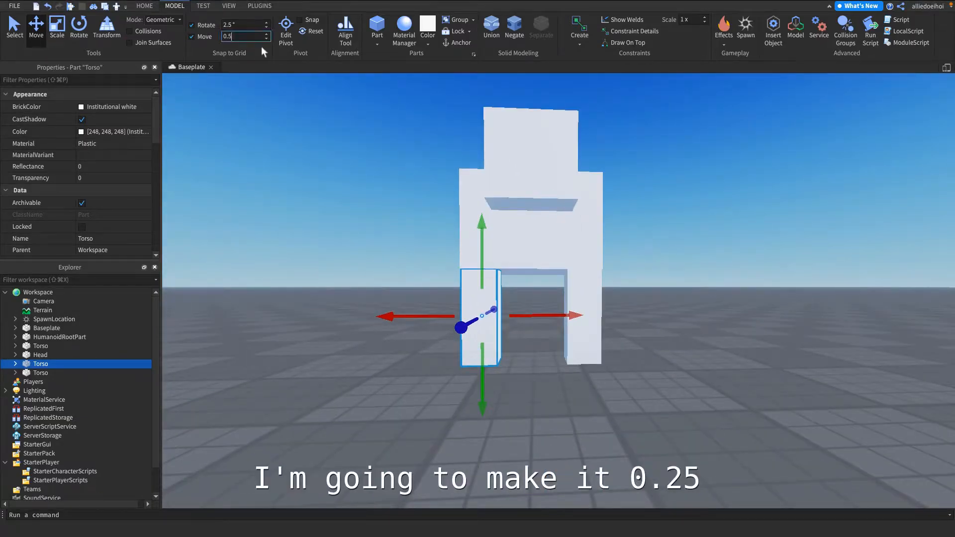
# Set the move snapping increment to 0.25 studs and shift both front legs slightly inward from the body's side edges
pyautogui.press('BackSpace')
pyautogui.write('25')
pyautogui.click(547, 327)
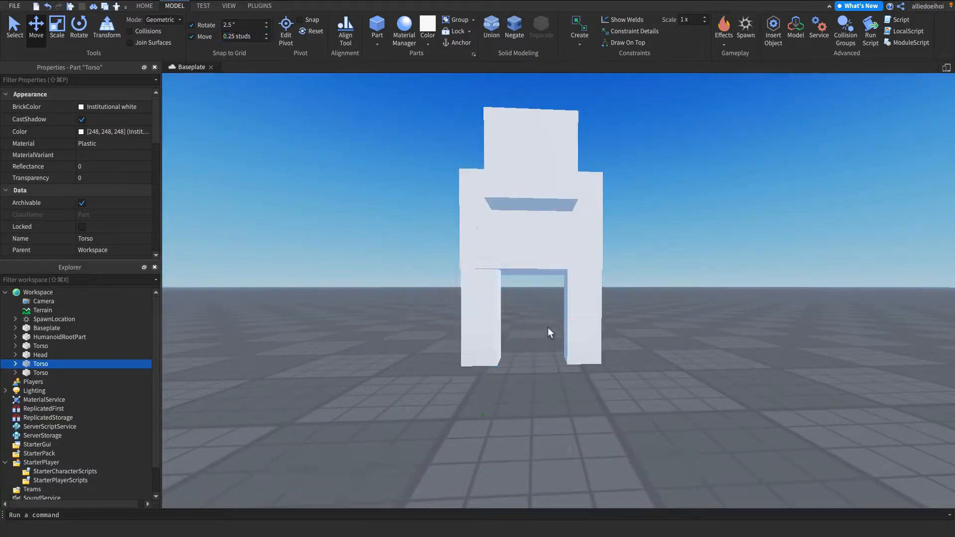
pyautogui.click(497, 313)
pyautogui.moveTo(524, 315); pyautogui.dragTo(548, 321)
pyautogui.click(572, 303)
pyautogui.click(655, 323)
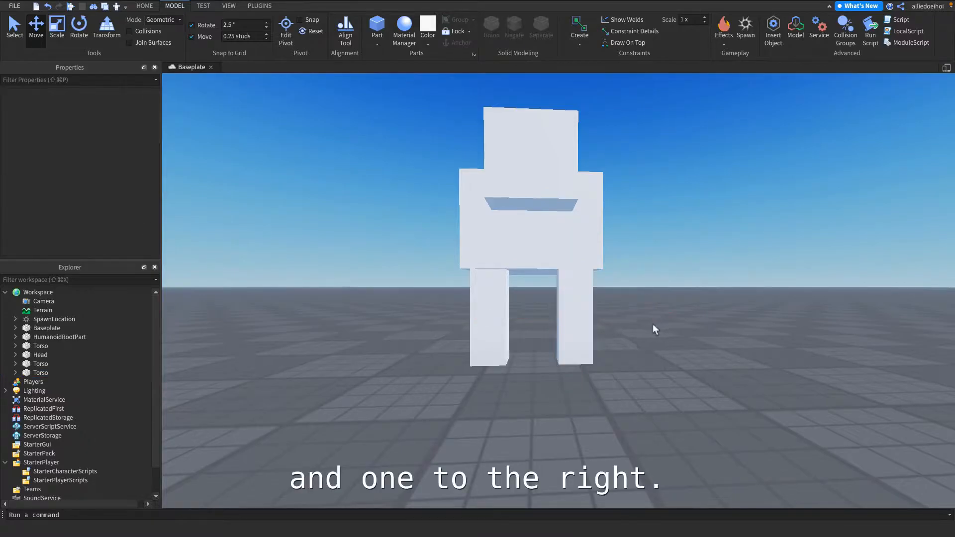
# Duplicate both front legs together and move the copies under the rear end of the torso
pyautogui.moveTo(655, 323); pyautogui.dragTo(611, 313, button='right')
pyautogui.click(610, 314)
pyautogui.keyDown('shift'); pyautogui.click(648, 345); pyautogui.keyUp('shift')
pyautogui.moveTo(649, 345); pyautogui.dragTo(569, 315, button='right')
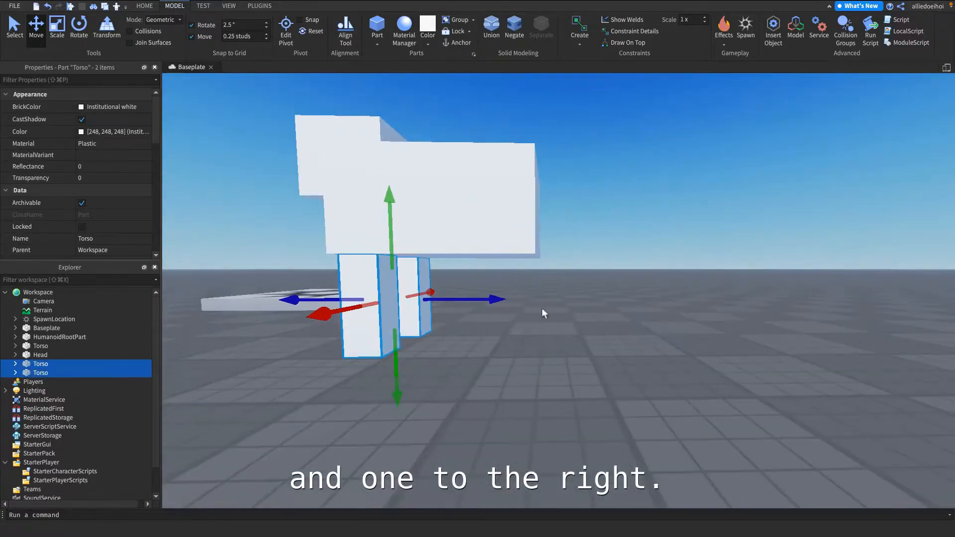
pyautogui.press('super+d')
pyautogui.moveTo(498, 300); pyautogui.dragTo(605, 311)
pyautogui.click(586, 330)
# Select both front legs and fine-tune their position along the torso's length
pyautogui.press('a')
pyautogui.moveTo(586, 331); pyautogui.dragTo(518, 291, button='right')
pyautogui.click(499, 312)
pyautogui.press('a')
pyautogui.keyDown('shift'); pyautogui.click(539, 300); pyautogui.keyUp('shift')
pyautogui.press('d')
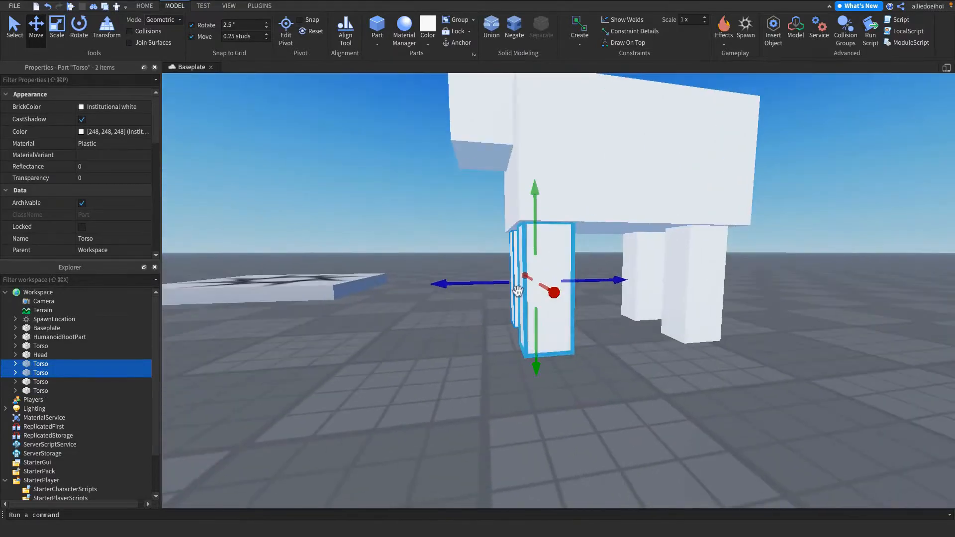
pyautogui.moveTo(495, 289); pyautogui.dragTo(503, 292)
pyautogui.click(500, 338)
pyautogui.press('s')
pyautogui.moveTo(501, 338); pyautogui.dragTo(502, 339, button='right')
pyautogui.press('w')
pyautogui.press('s')
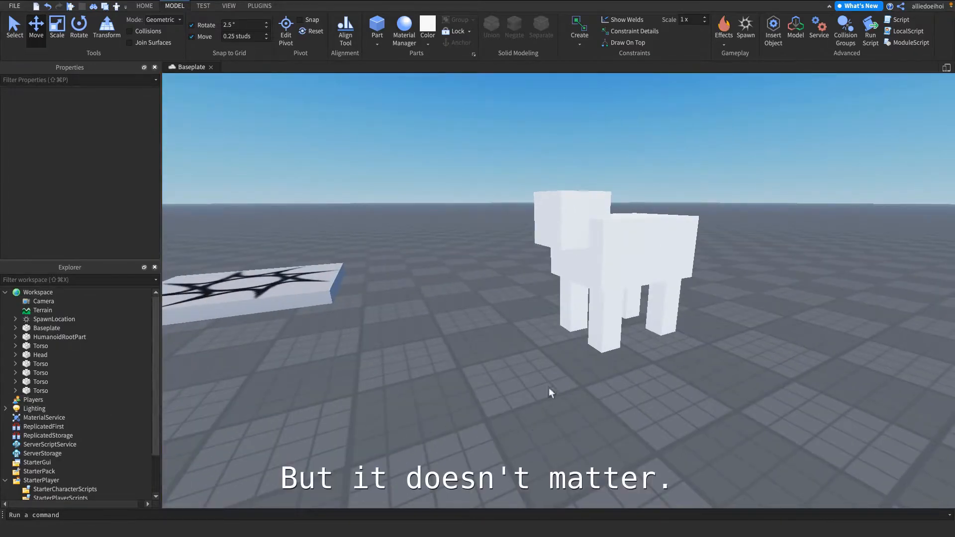
# Rename the front left leg LegLF
pyautogui.click(614, 343)
pyautogui.scroll(5, 542, 311)
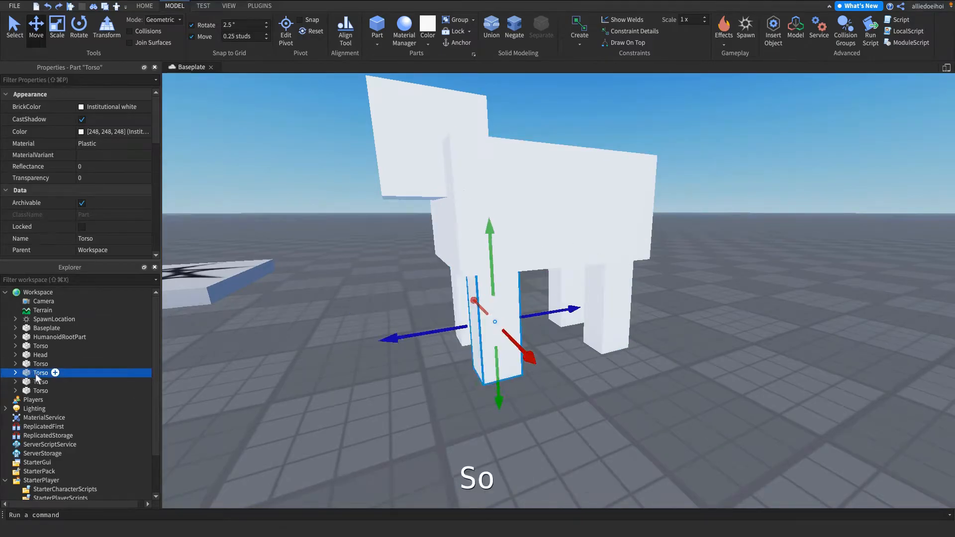
pyautogui.write('Left')
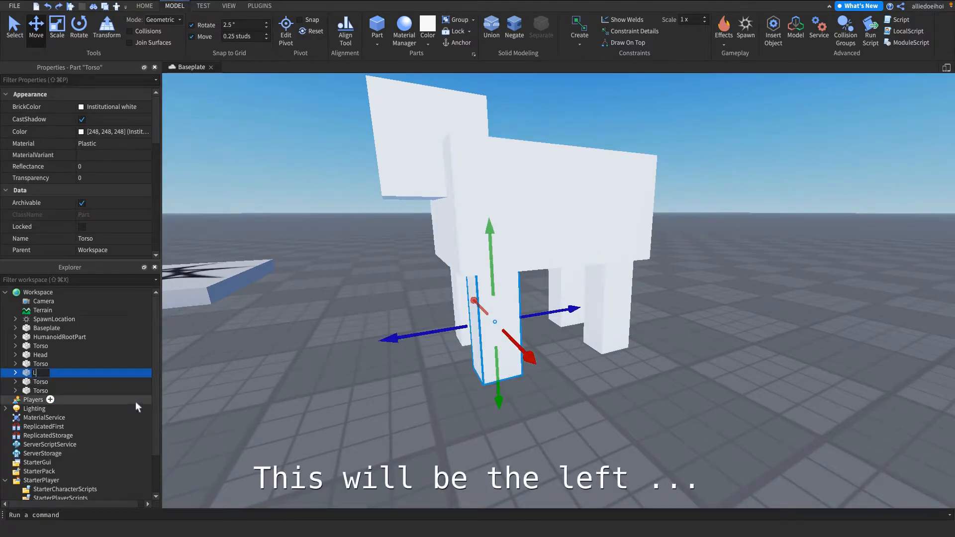
pyautogui.press('BackSpace')
pyautogui.press('BackSpace')
pyautogui.write('gL')
pyautogui.press('Return')
pyautogui.press('f')
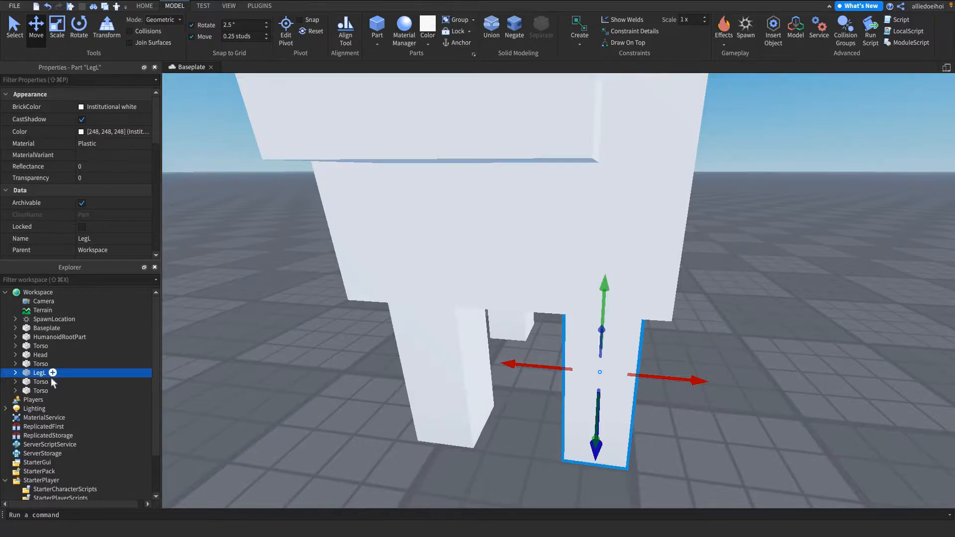
pyautogui.scroll(-8, 464, 359)
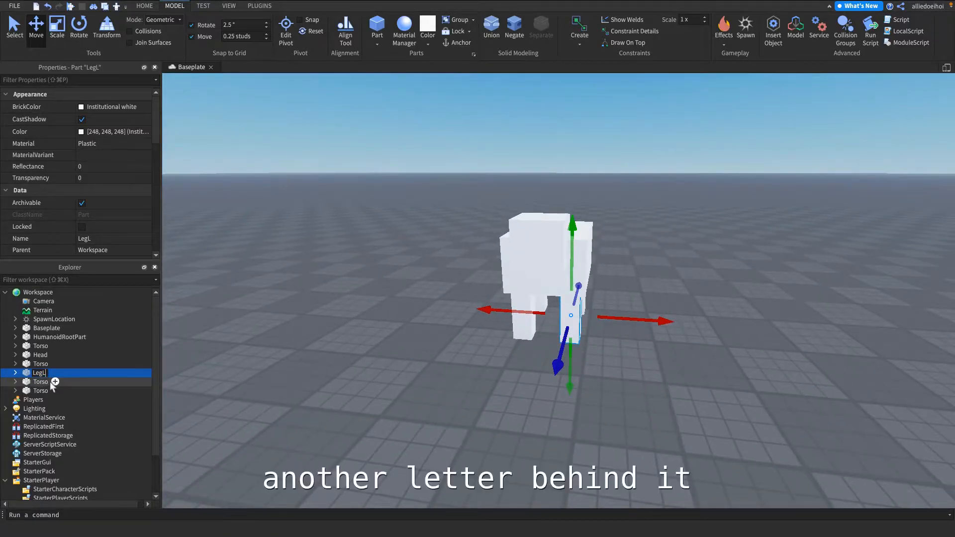
pyautogui.press('Return')
# Rename the front right leg LegRF
pyautogui.moveTo(650, 330); pyautogui.dragTo(571, 299, button='right')
pyautogui.press('d')
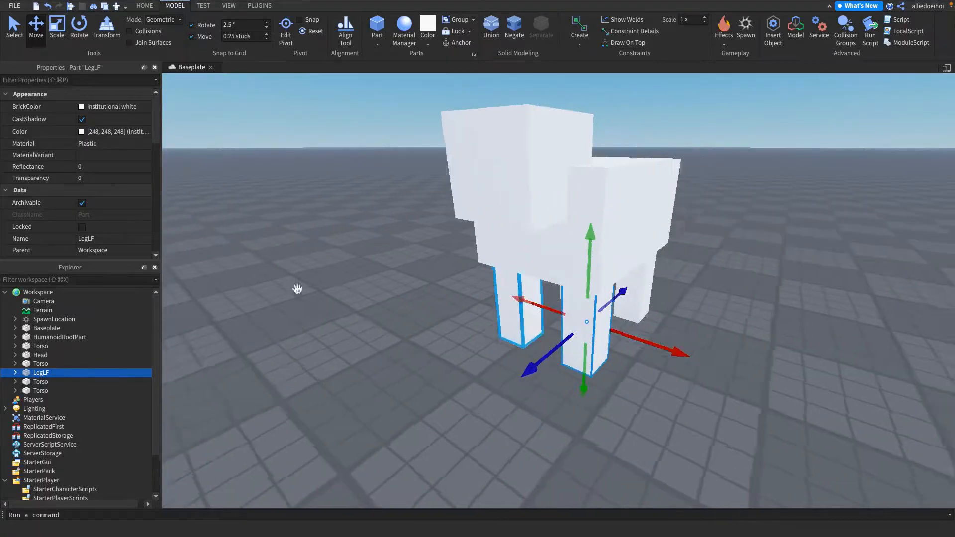
pyautogui.click(279, 402)
pyautogui.scroll(5, 527, 299)
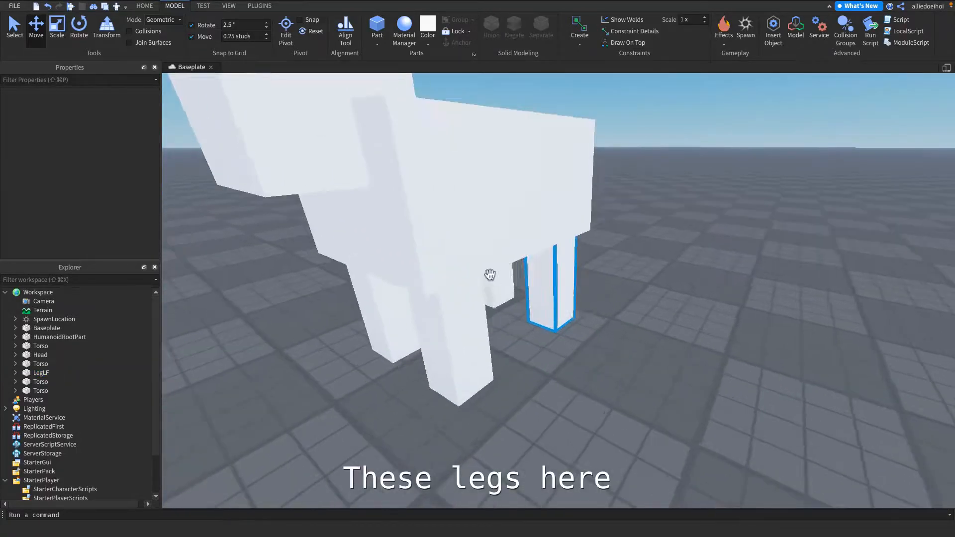
pyautogui.click(39, 364)
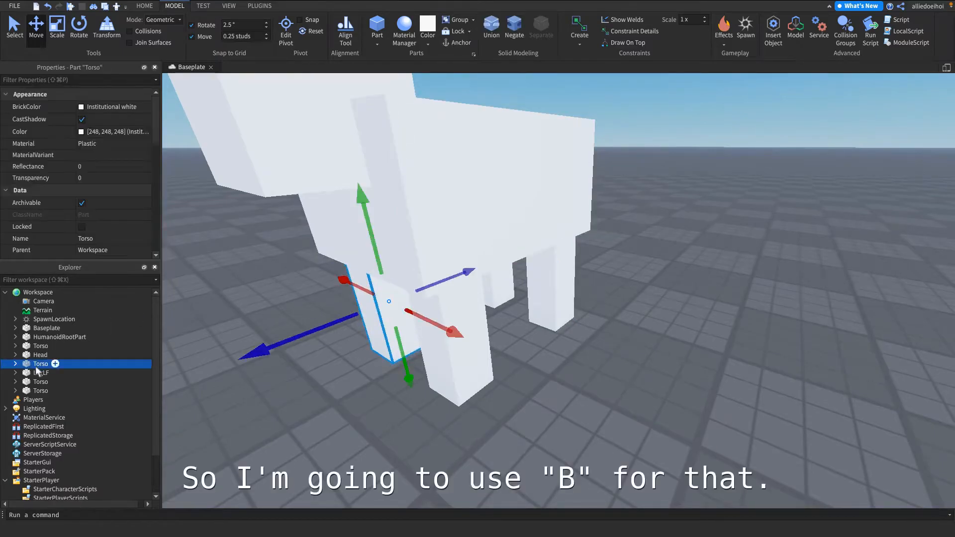
pyautogui.press('F2')
pyautogui.write('LegR')
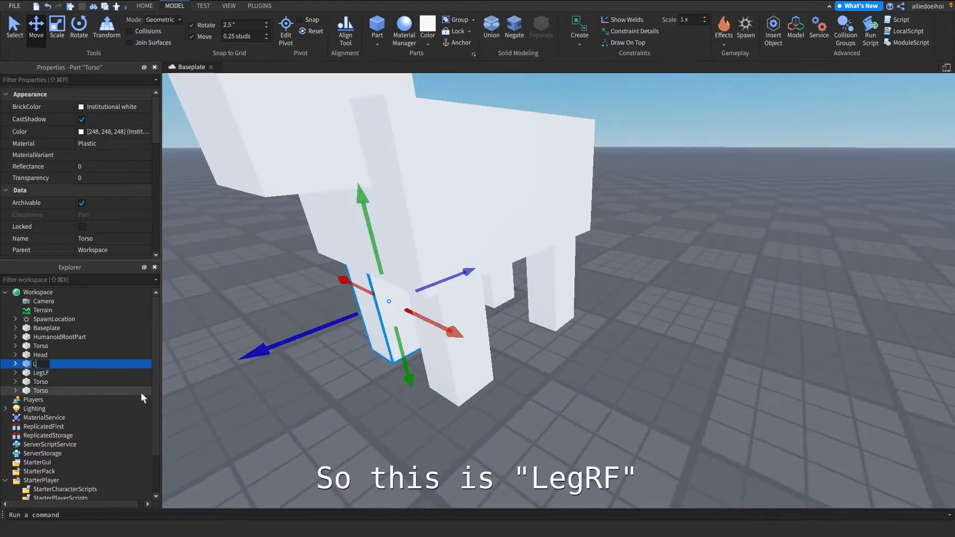
pyautogui.write('F')
pyautogui.press('Return')
# Rename the back left leg LegLB and the back right leg LegRB
pyautogui.scroll(3, 595, 328)
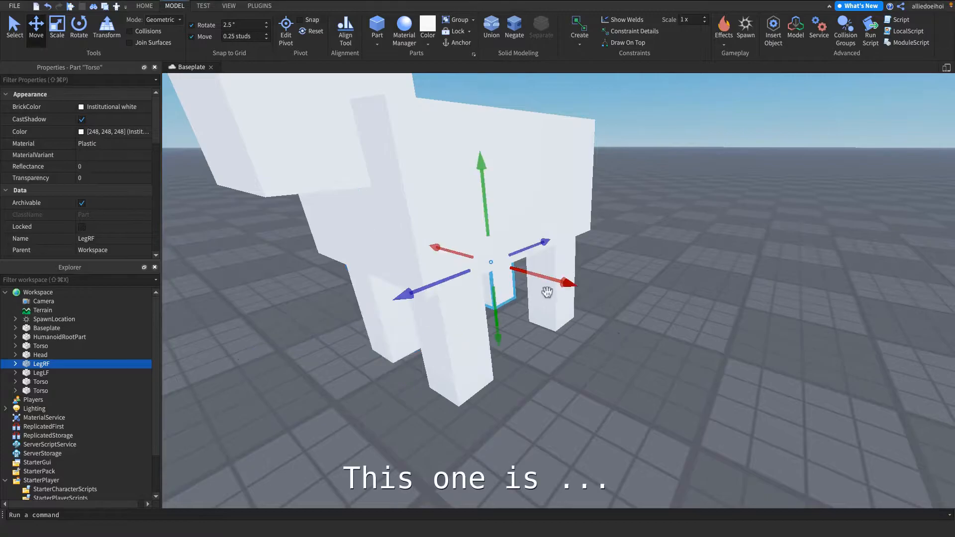
pyautogui.click(555, 325)
pyautogui.write('LegLB')
pyautogui.press('Return')
pyautogui.click(512, 321)
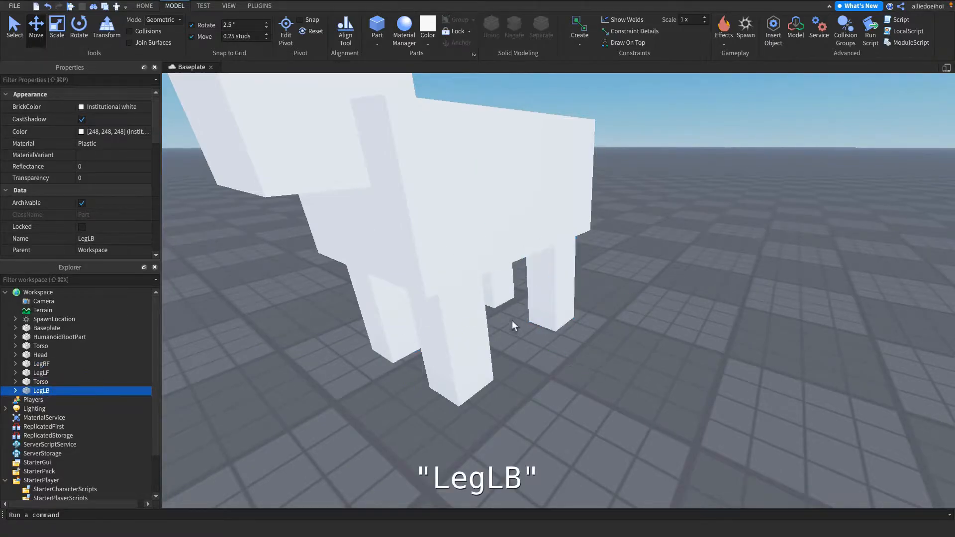
pyautogui.click(505, 296)
pyautogui.write('Le')
pyautogui.press('Return')
pyautogui.click(350, 393)
pyautogui.moveTo(350, 393); pyautogui.dragTo(356, 389, button='right')
pyautogui.scroll(-5, 357, 389)
# Group HumanoidRootPart, Torso, Head and the four legs into one model and expand its contents
pyautogui.moveTo(743, 12)
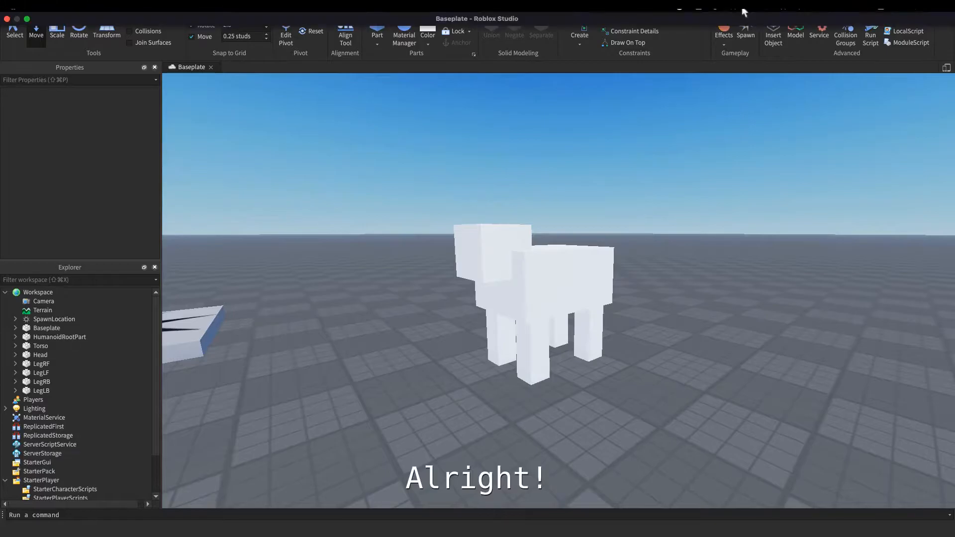
pyautogui.scroll(5, 675, 315)
pyautogui.moveTo(674, 315); pyautogui.dragTo(675, 315, button='right')
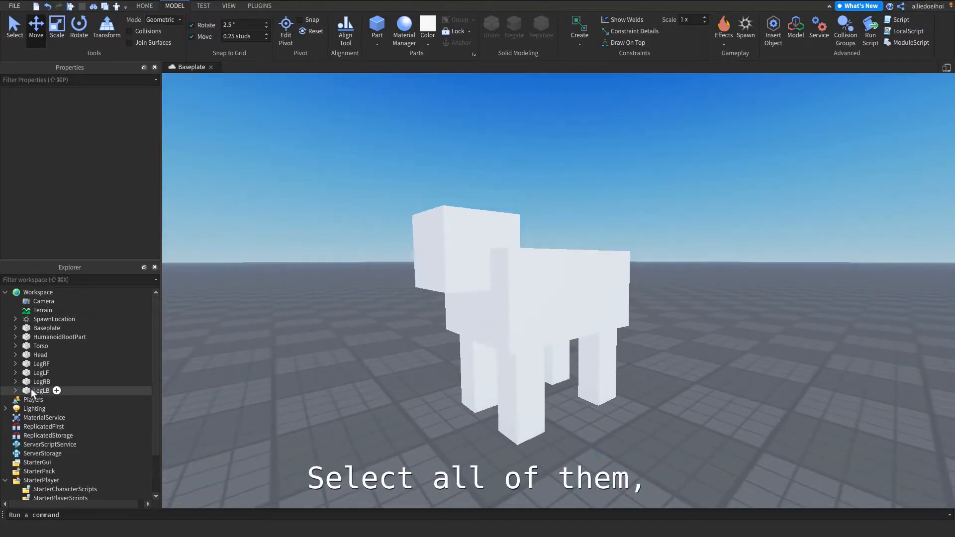
pyautogui.click(35, 391)
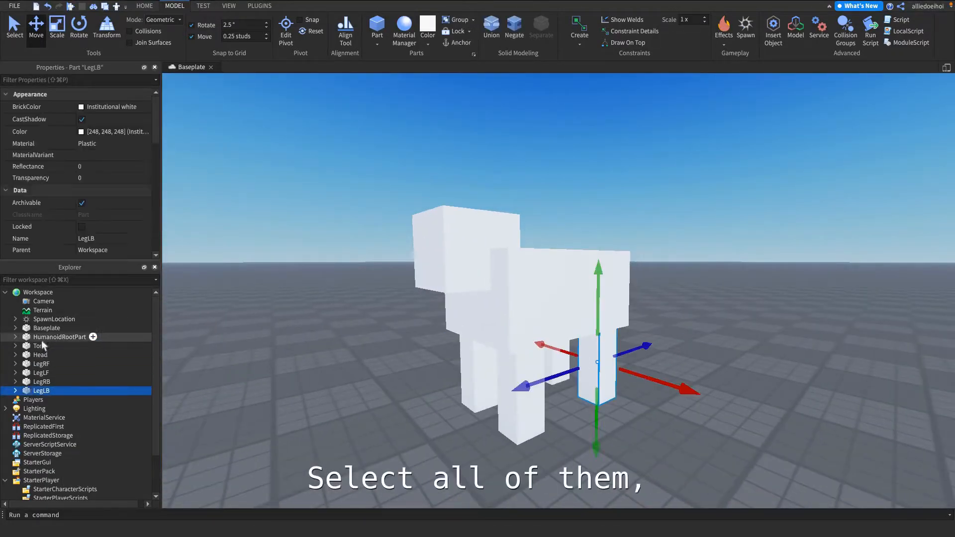
pyautogui.keyDown('shift'); pyautogui.click(41, 337); pyautogui.keyUp('shift')
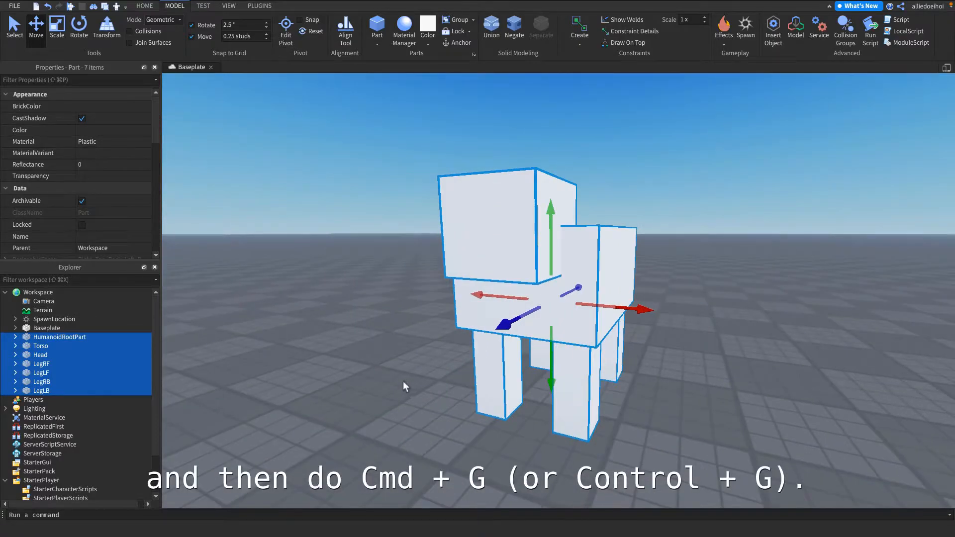
pyautogui.press('super+g')
pyautogui.click(16, 329)
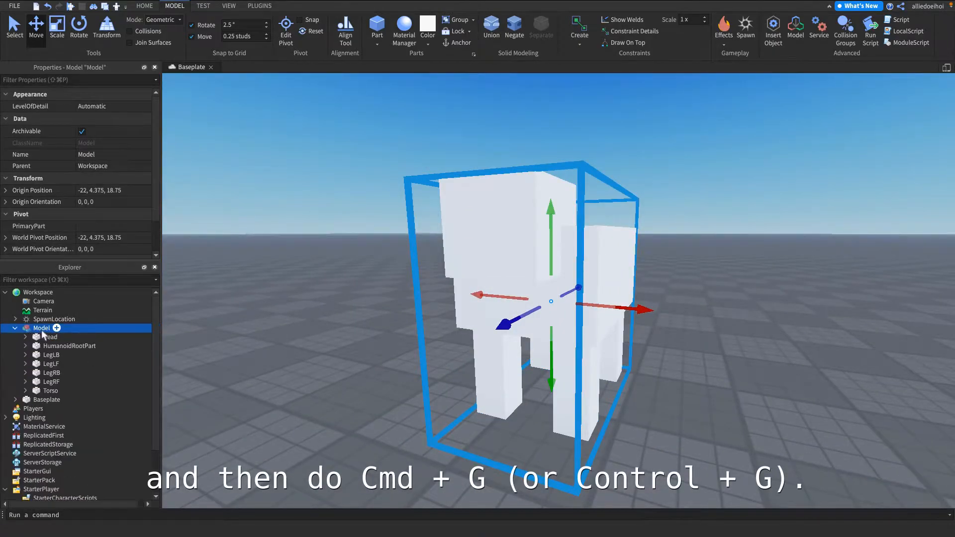
# Rename the grouped model Sheep
pyautogui.press('d')
pyautogui.moveTo(482, 359); pyautogui.dragTo(476, 361, button='right')
pyautogui.press('s')
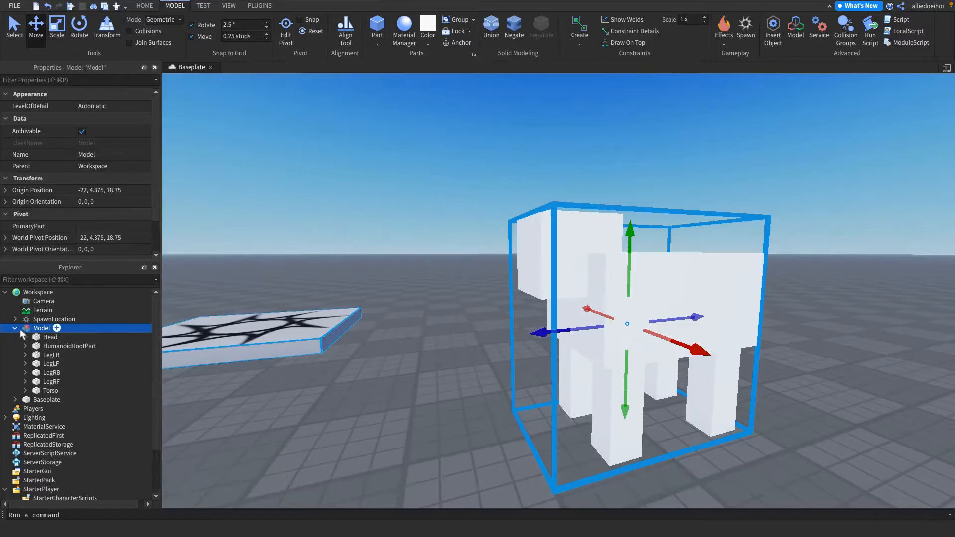
pyautogui.moveTo(275, 368); pyautogui.dragTo(279, 368, button='right')
pyautogui.press('a')
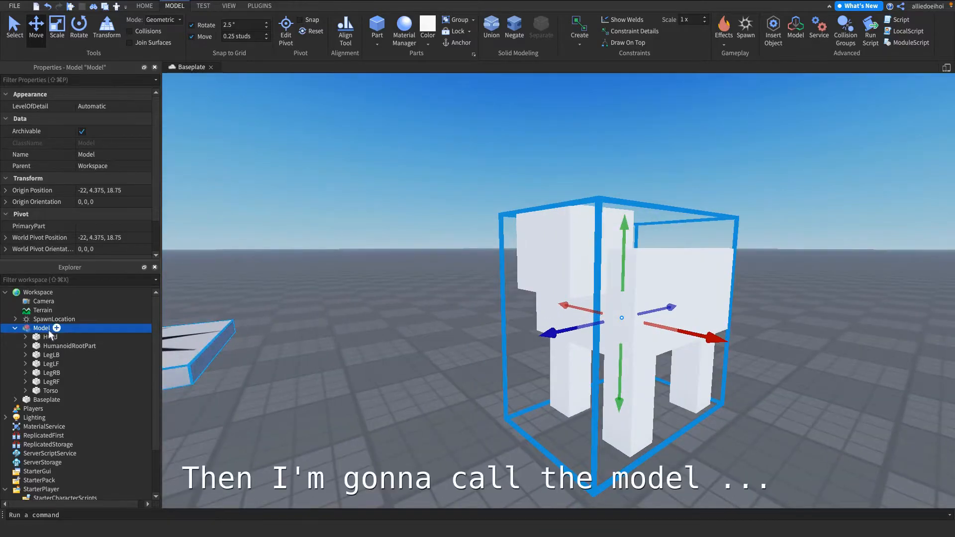
pyautogui.write('Sheep')
pyautogui.press('Return')
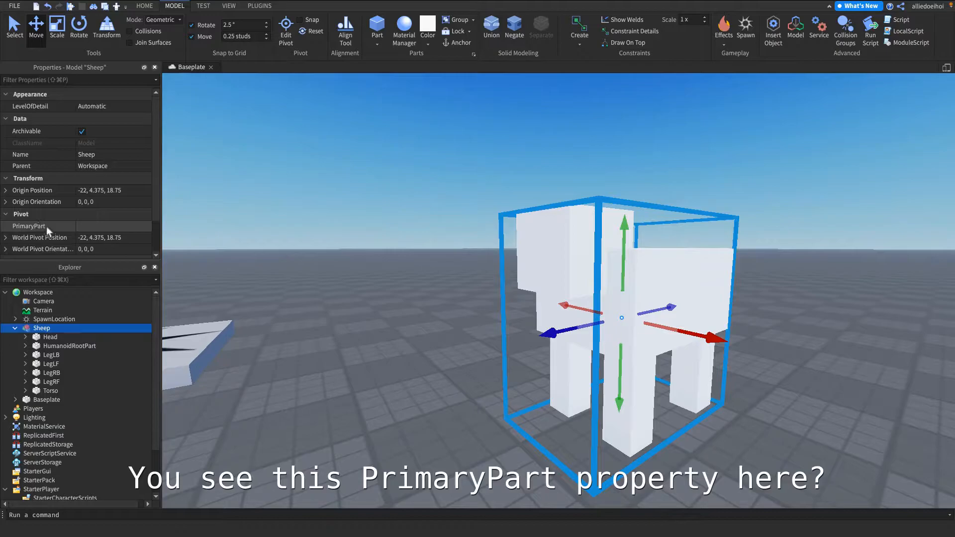
# Assign HumanoidRootPart as the PrimaryPart of the Sheep model
pyautogui.click(86, 228)
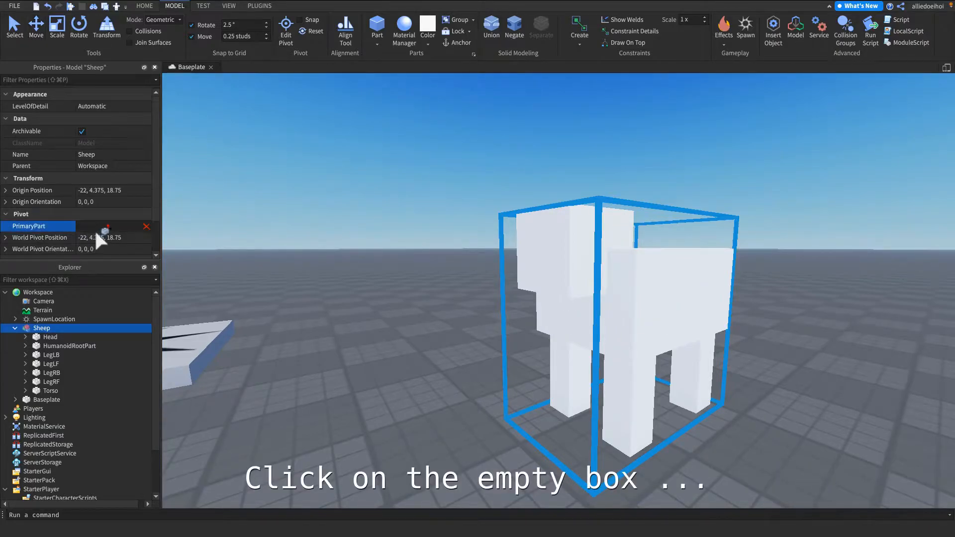
pyautogui.click(80, 347)
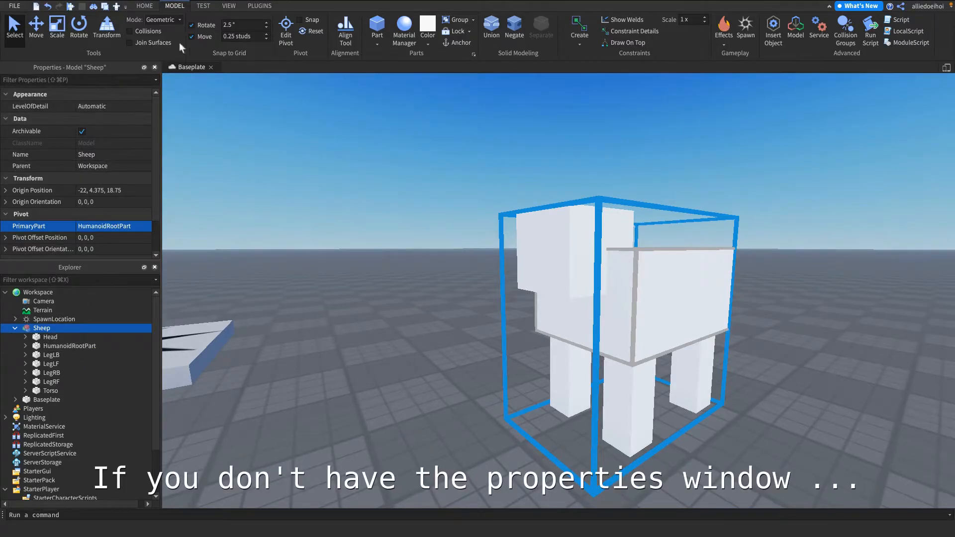
pyautogui.click(231, 7)
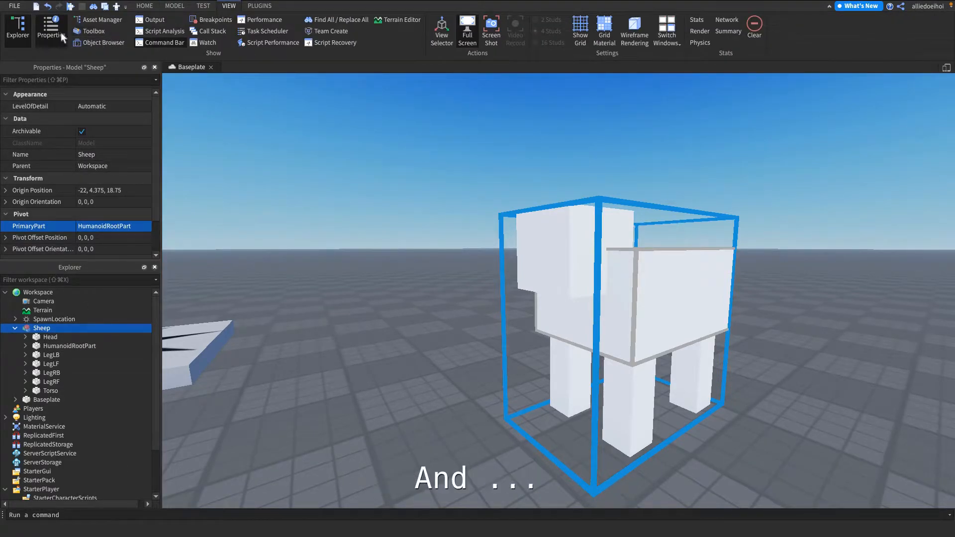
pyautogui.click(145, 9)
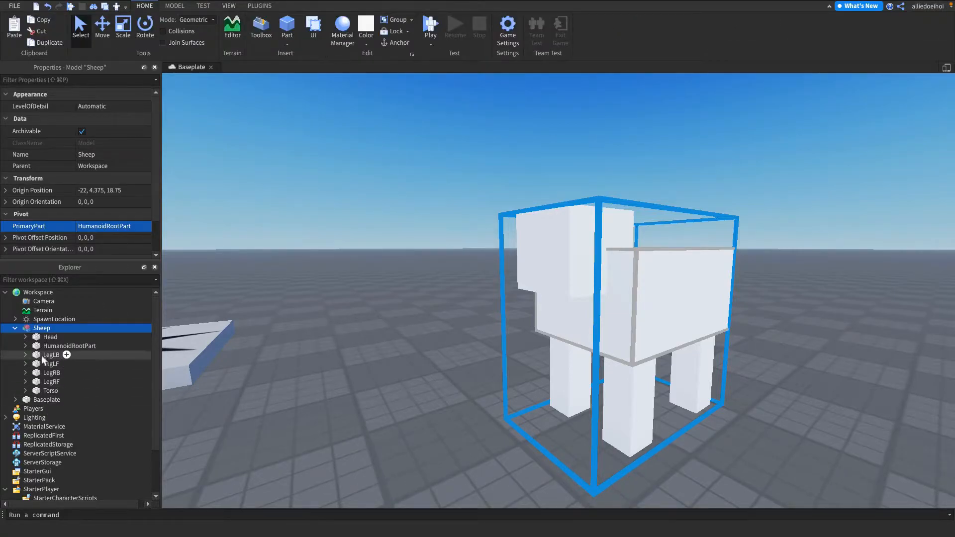
# Insert a Humanoid object into the Sheep model
pyautogui.moveTo(572, 311); pyautogui.dragTo(631, 316, button='right')
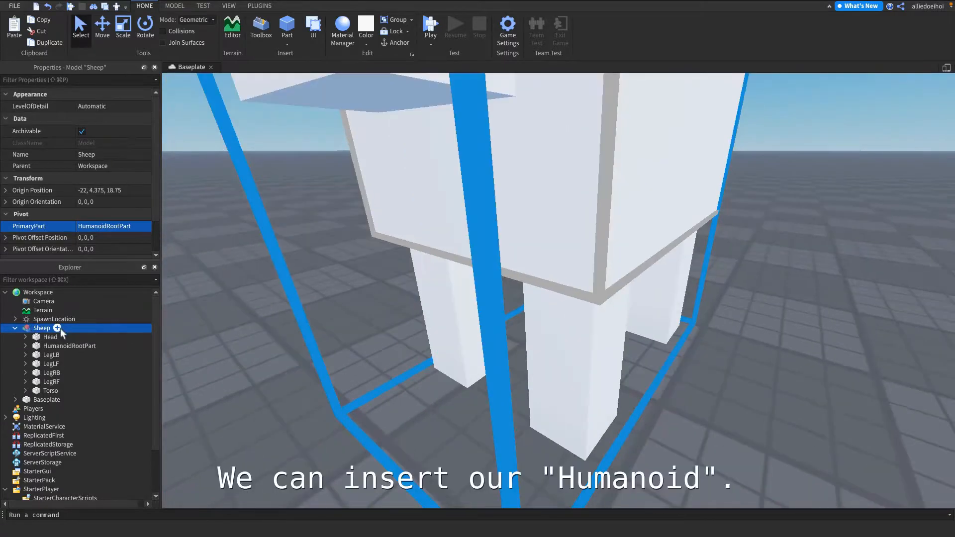
pyautogui.click(58, 328)
pyautogui.write('hu')
pyautogui.click(198, 115)
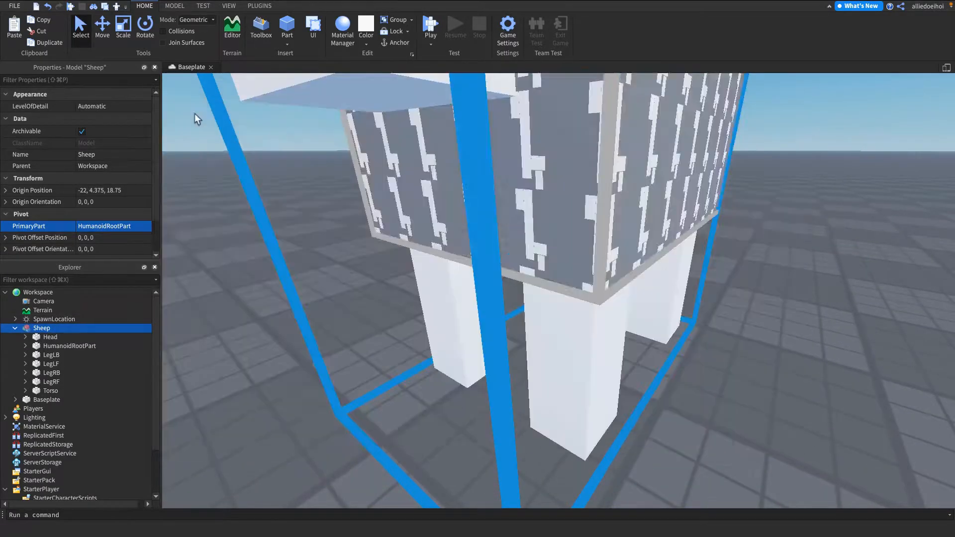
pyautogui.scroll(-5, 231, 160)
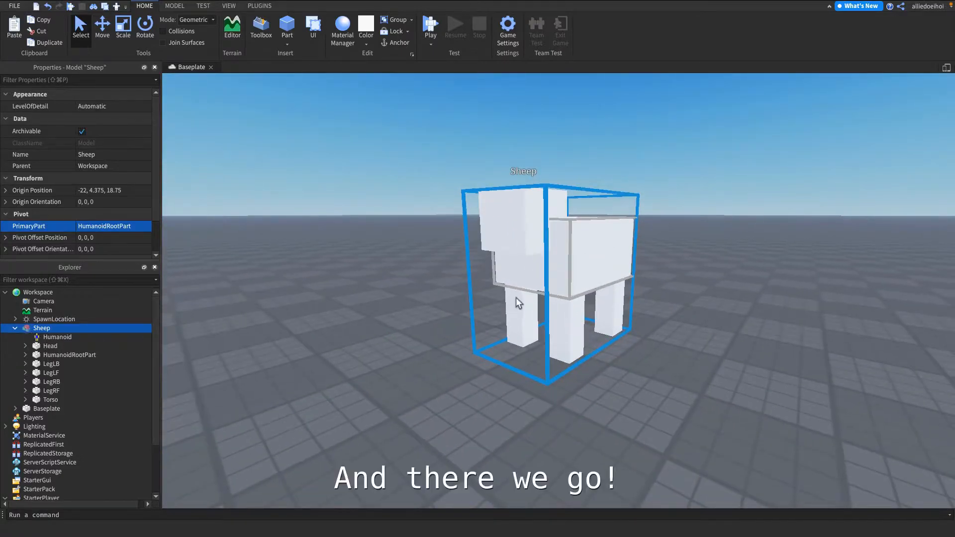
pyautogui.scroll(5, 517, 303)
pyautogui.scroll(-6, 517, 304)
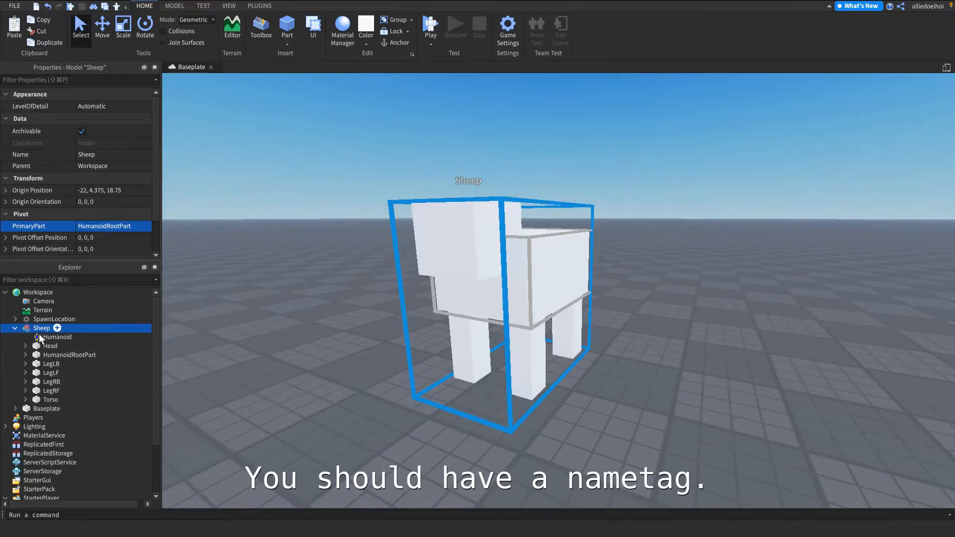
# Set the Humanoid's DisplayDistanceType to None to hide the sheep's nametag
pyautogui.click(40, 337)
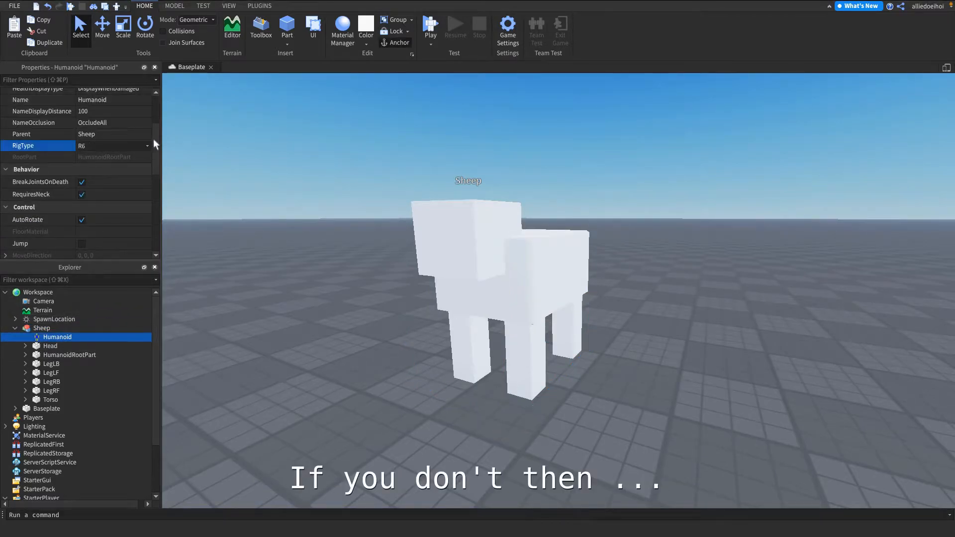
pyautogui.moveTo(154, 139); pyautogui.dragTo(157, 118)
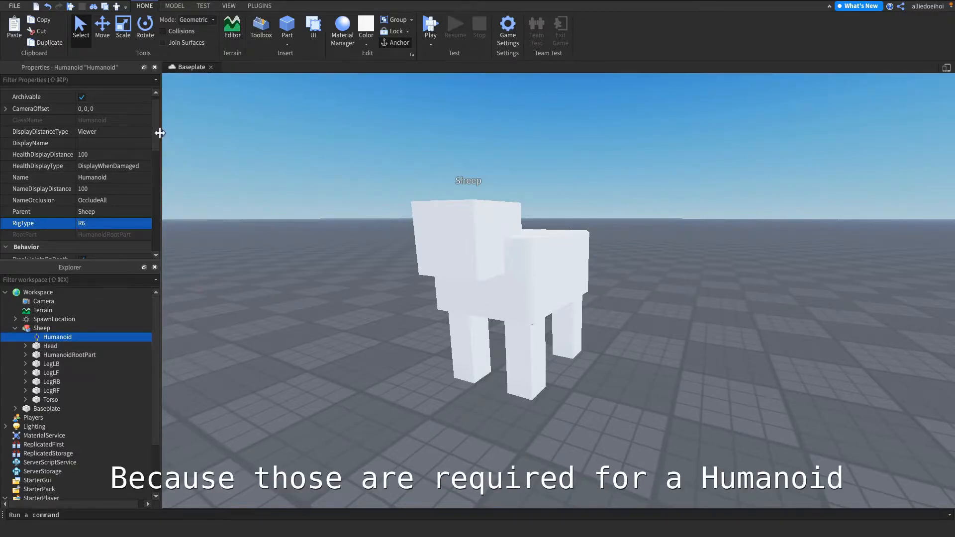
pyautogui.scroll(1, 159, 133)
pyautogui.click(124, 145)
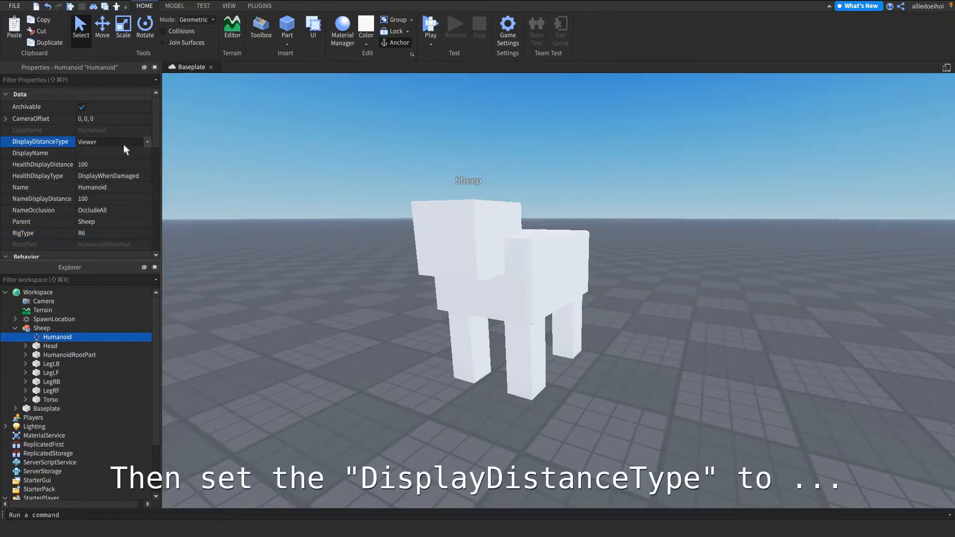
pyautogui.click(128, 143)
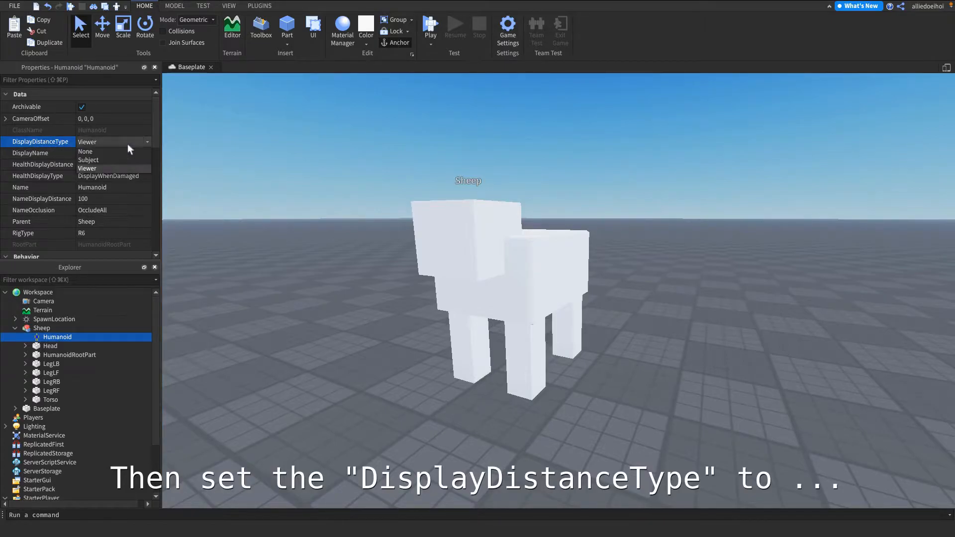
pyautogui.click(123, 149)
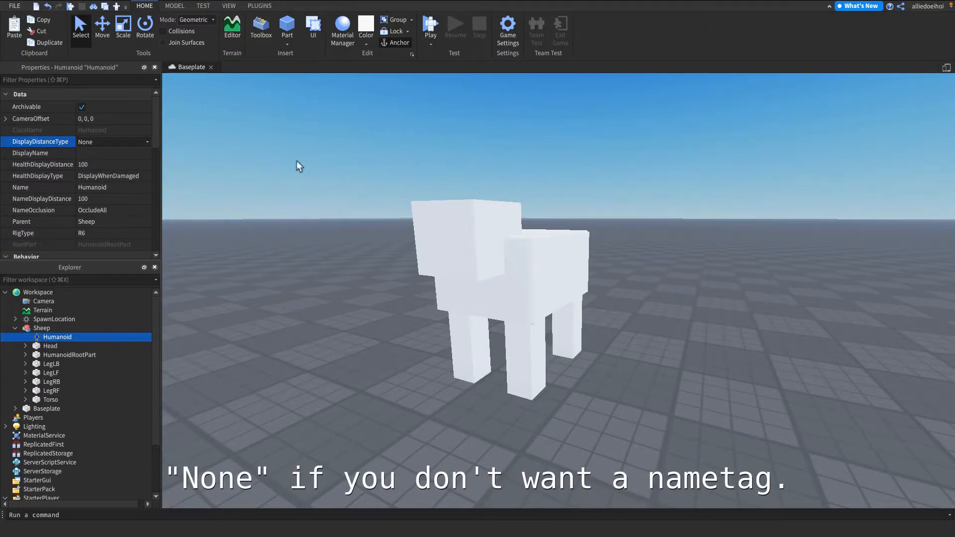
pyautogui.click(109, 144)
pyautogui.click(113, 161)
pyautogui.click(116, 146)
pyautogui.click(116, 151)
pyautogui.moveTo(155, 141); pyautogui.dragTo(156, 151)
# Move the whole Sheep model slightly over the baseplate to an origin position of about -21.75, 4.125, 19.5
pyautogui.click(389, 280)
pyautogui.press('a')
pyautogui.moveTo(388, 279); pyautogui.dragTo(405, 286, button='right')
pyautogui.press('w')
pyautogui.press('s')
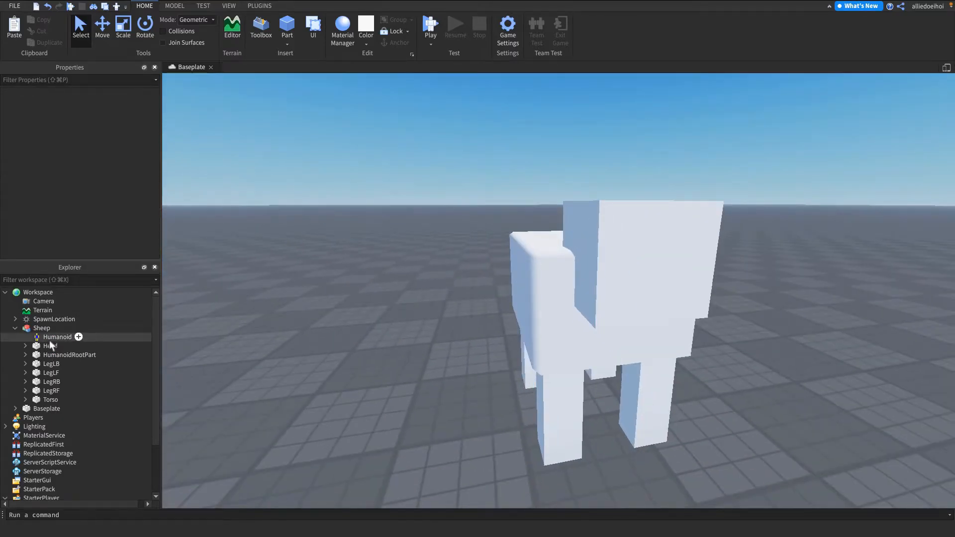
pyautogui.press('w')
pyautogui.moveTo(554, 288); pyautogui.dragTo(553, 287, button='right')
pyautogui.press('s')
pyautogui.moveTo(553, 287); pyautogui.dragTo(528, 368)
pyautogui.press('w')
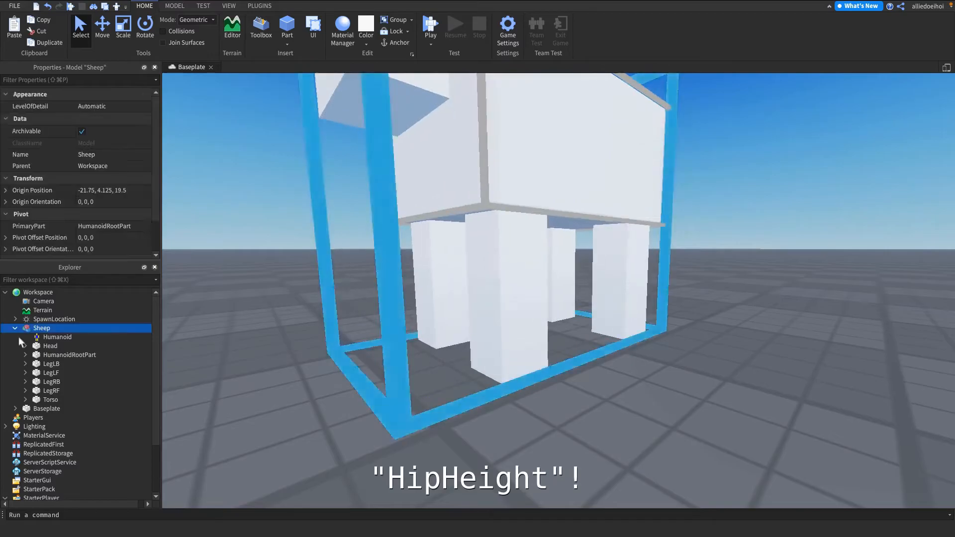
# Examine the Humanoid's HipHeight property and compare the front left leg with the gap between the floor and HumanoidRootPart
pyautogui.click(43, 339)
pyautogui.scroll(-5, 148, 187)
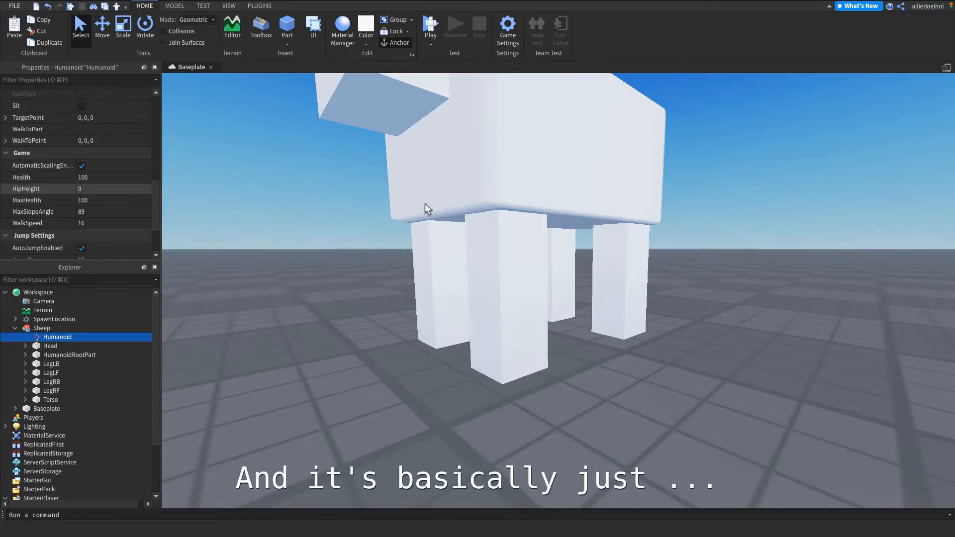
pyautogui.moveTo(563, 220); pyautogui.dragTo(563, 216, button='right')
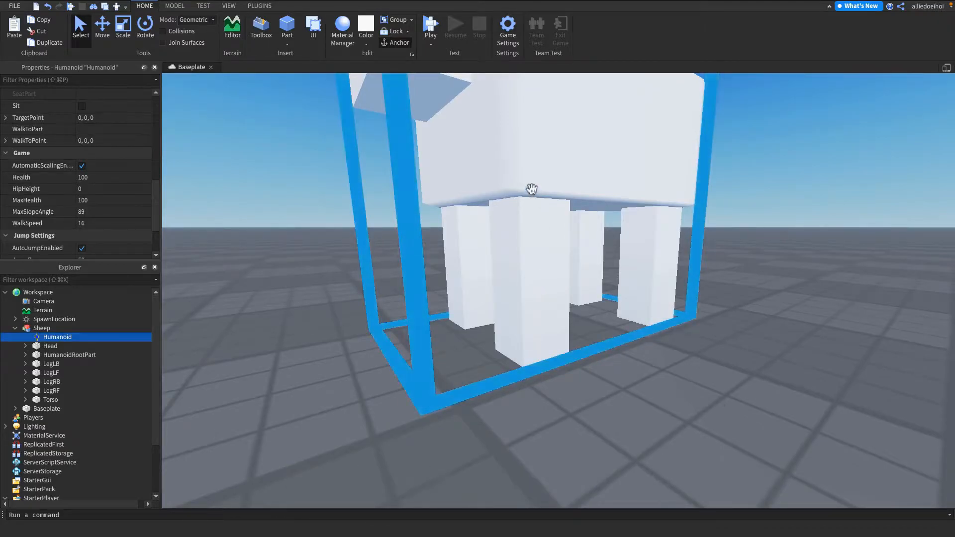
pyautogui.scroll(-5, 529, 403)
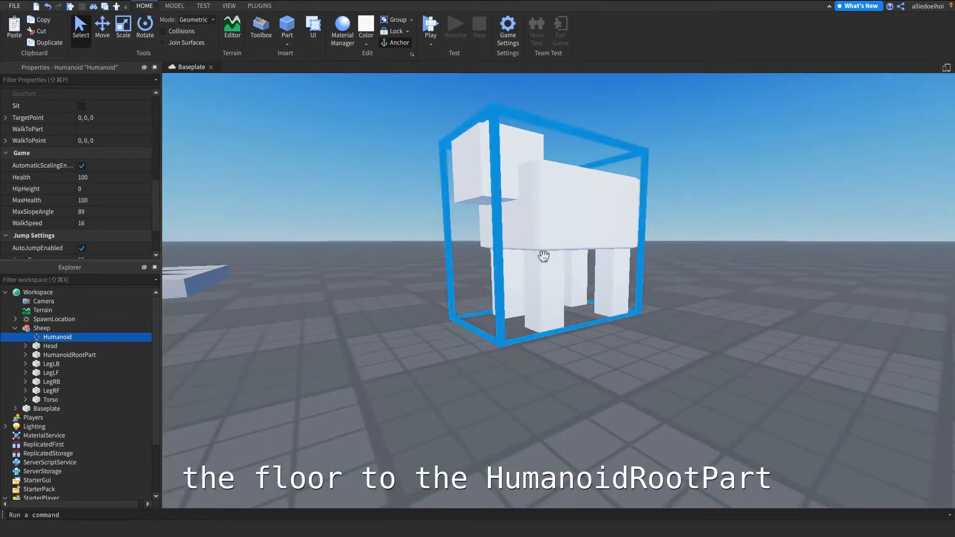
pyautogui.click(544, 238)
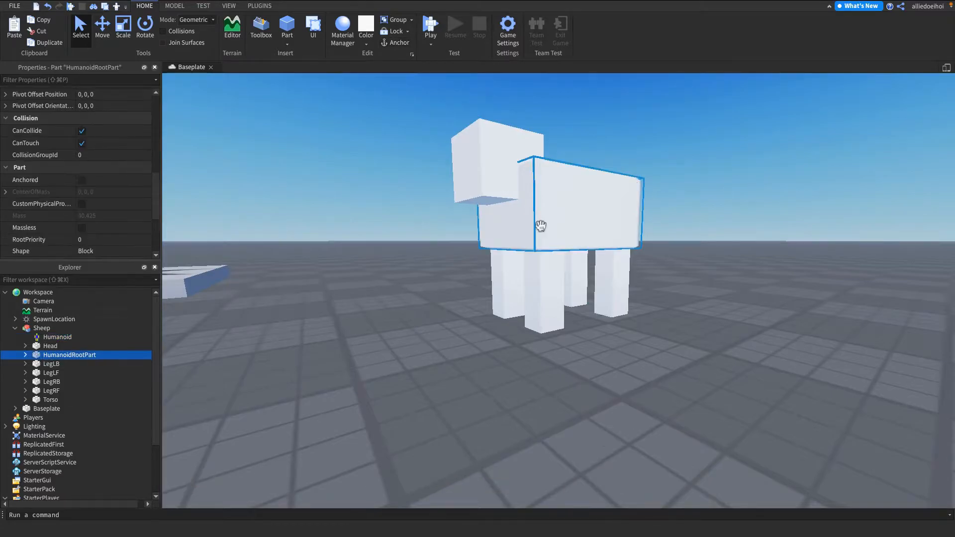
pyautogui.scroll(3, 512, 238)
pyautogui.moveTo(512, 237); pyautogui.dragTo(507, 224, button='right')
pyautogui.scroll(5, 508, 224)
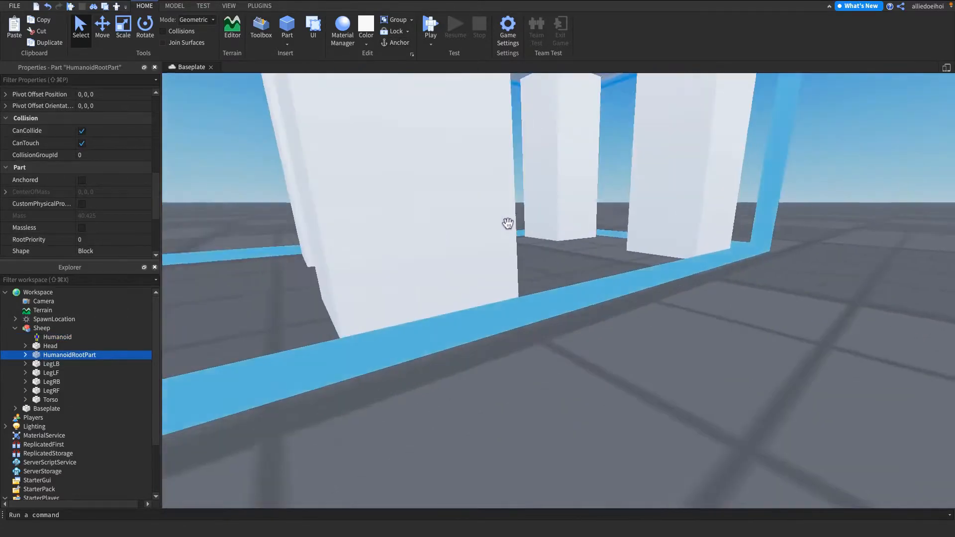
pyautogui.scroll(-5, 508, 223)
pyautogui.scroll(-3, 509, 225)
pyautogui.click(537, 245)
pyautogui.scroll(4, 544, 219)
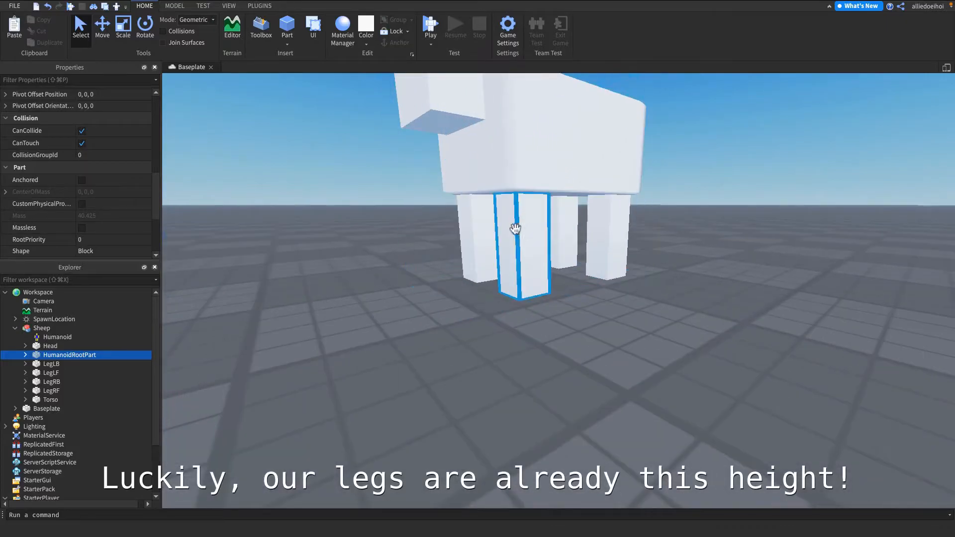
pyautogui.click(525, 252)
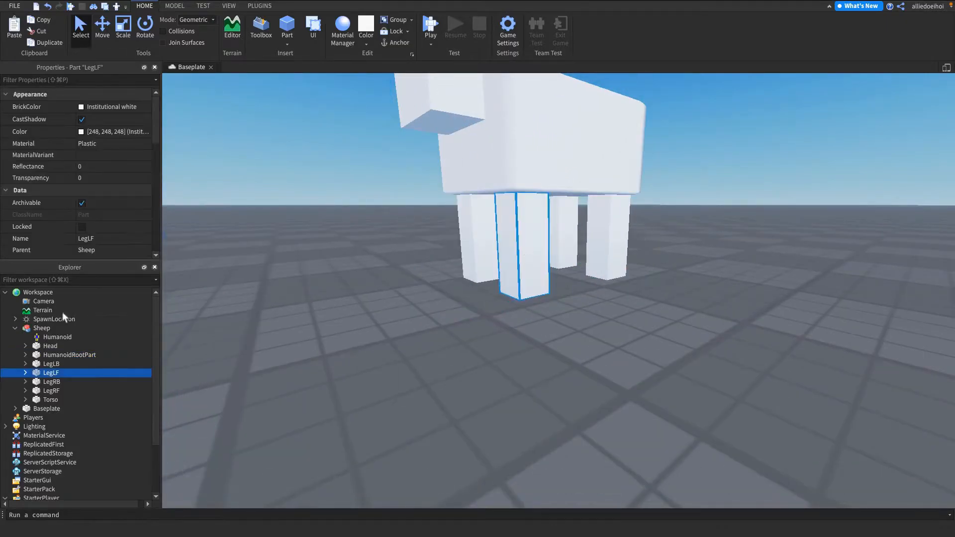
# Set the Humanoid's HipHeight to 2.75
pyautogui.click(43, 338)
pyautogui.scroll(-1, 157, 150)
pyautogui.scroll(-6, 148, 204)
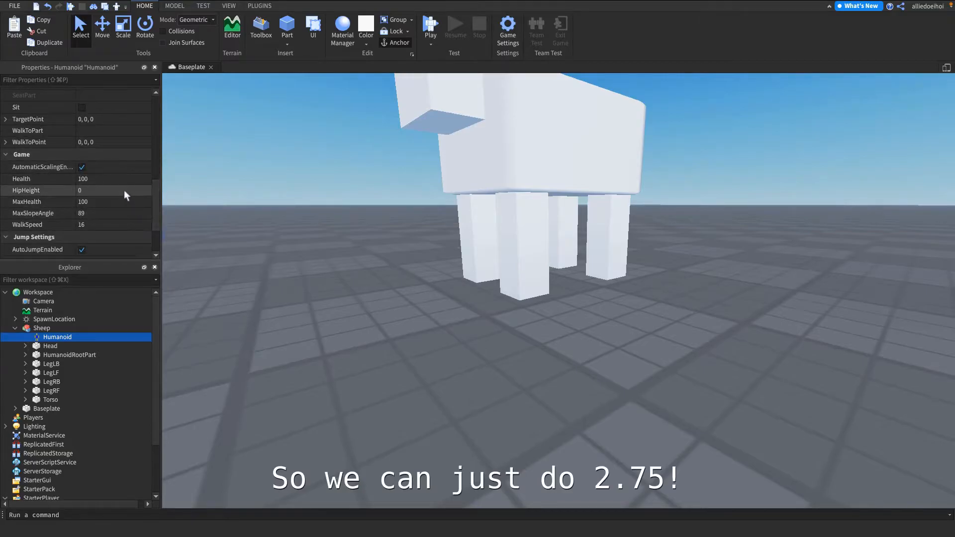
pyautogui.click(120, 190)
pyautogui.write('2.75')
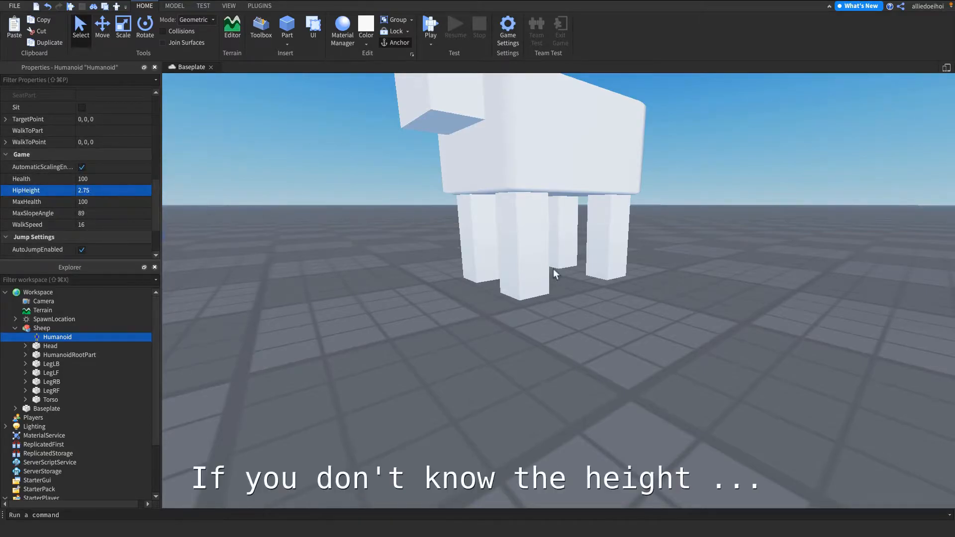
# Examine the distance from the floor to the lowest point of the sheep's HumanoidRootPart
pyautogui.moveTo(554, 273); pyautogui.dragTo(533, 233, button='right')
pyautogui.scroll(4, 533, 232)
pyautogui.scroll(-4, 484, 307)
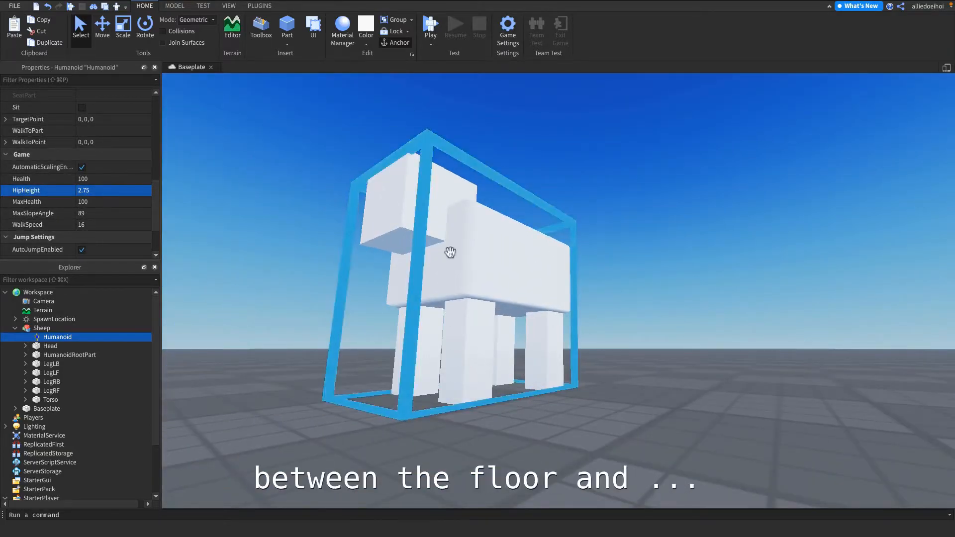
pyautogui.scroll(3, 473, 309)
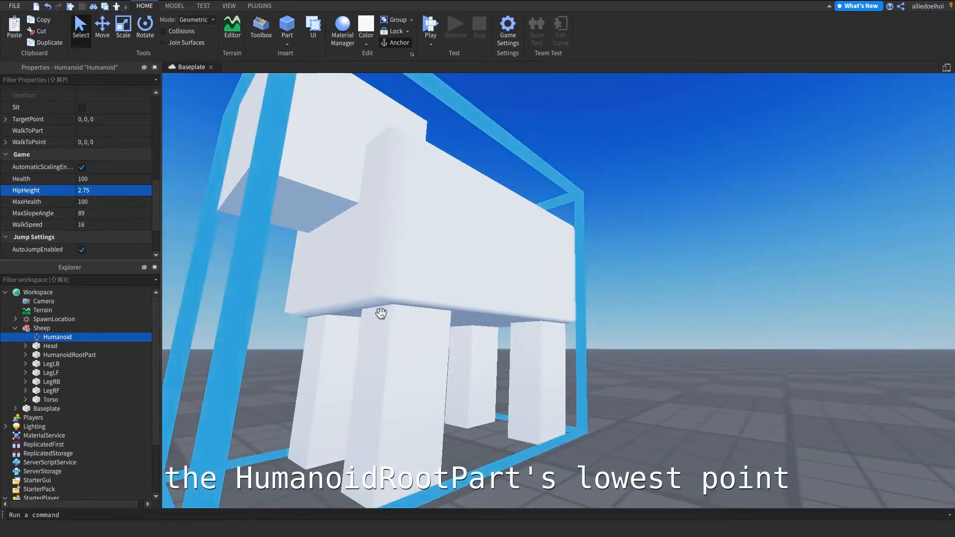
pyautogui.scroll(-5, 405, 309)
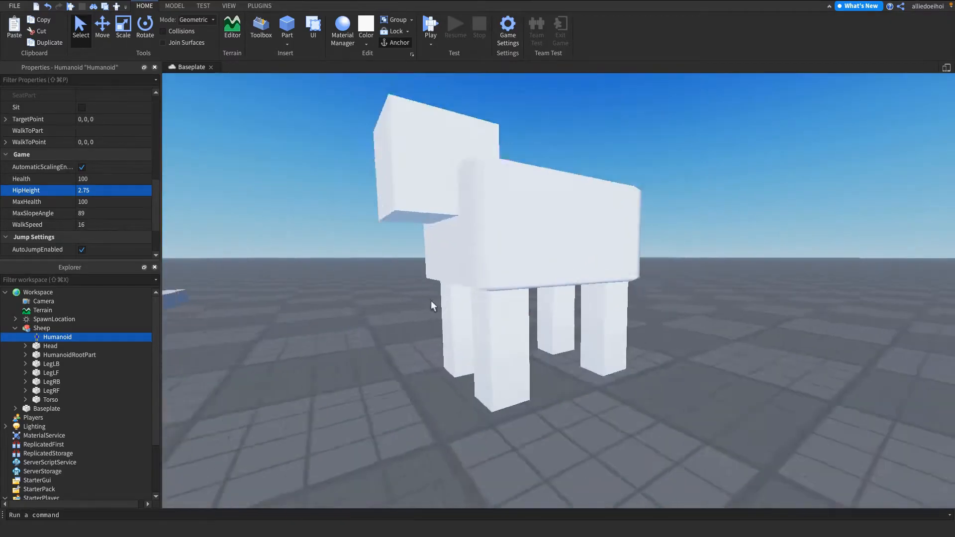
pyautogui.scroll(-3, 433, 306)
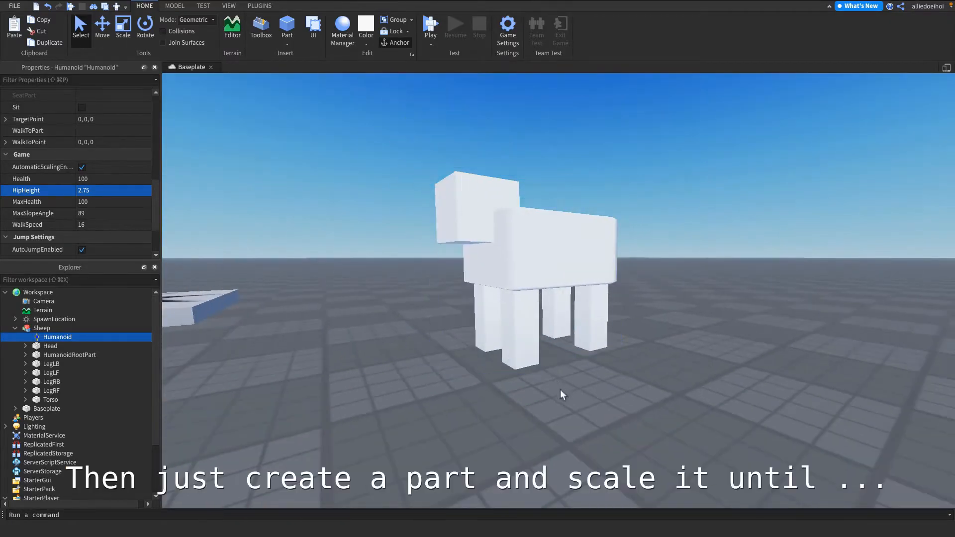
pyautogui.click(559, 394)
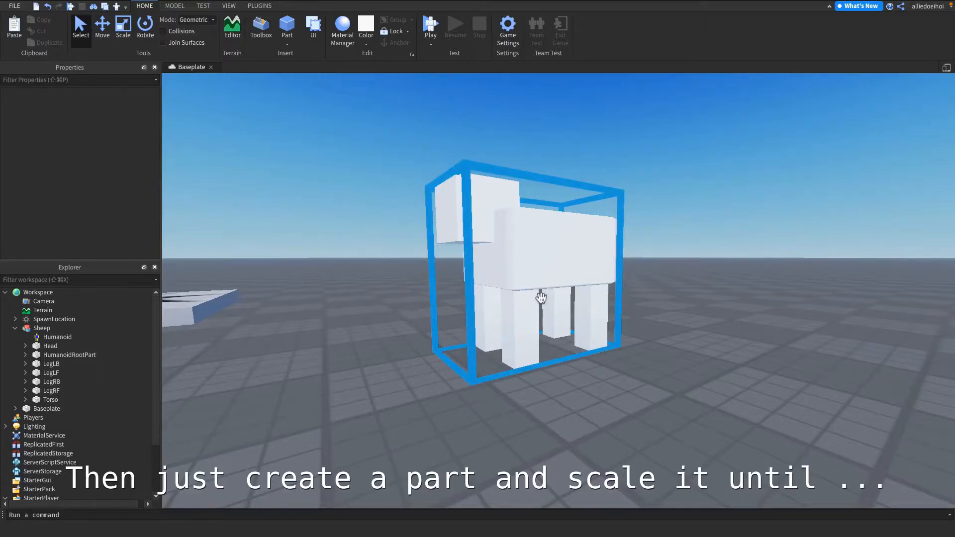
pyautogui.scroll(4, 541, 297)
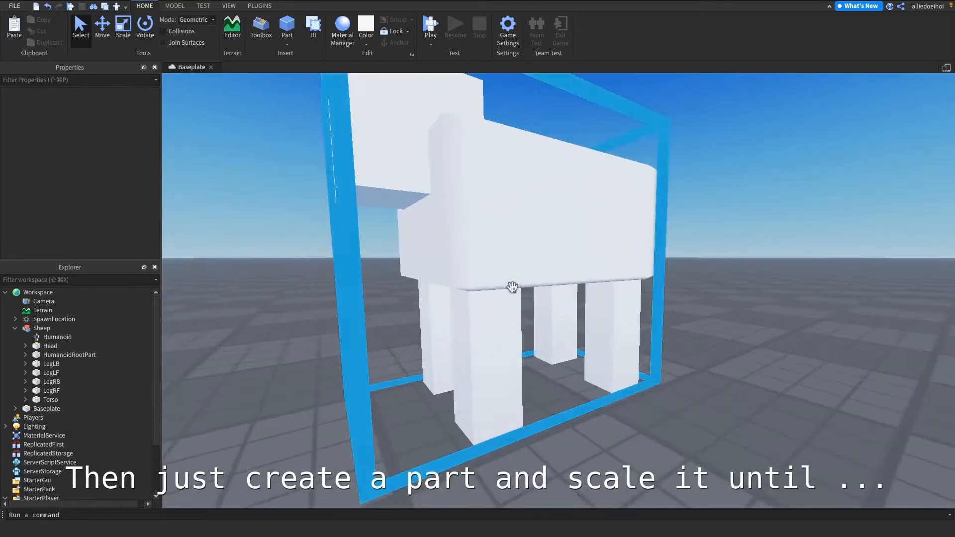
pyautogui.scroll(-5, 465, 279)
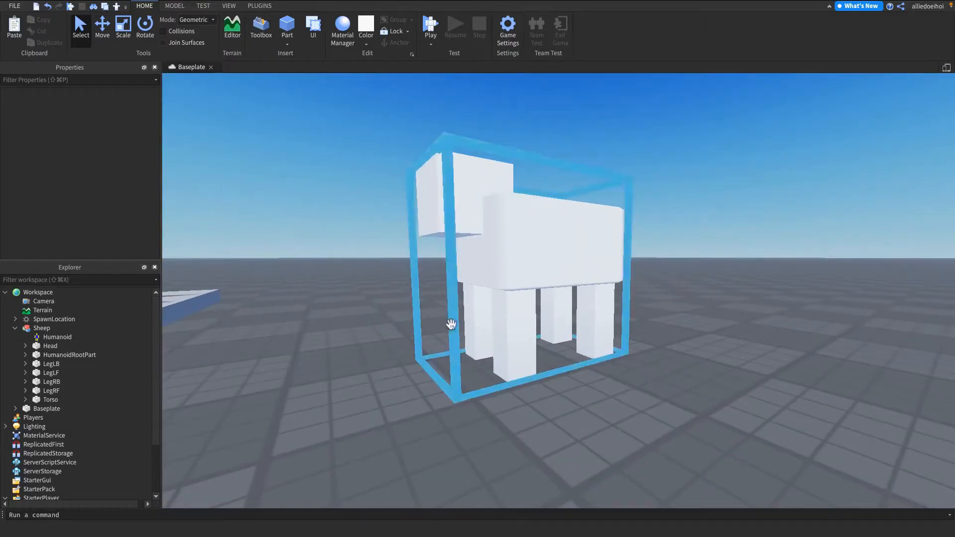
pyautogui.scroll(3, 631, 320)
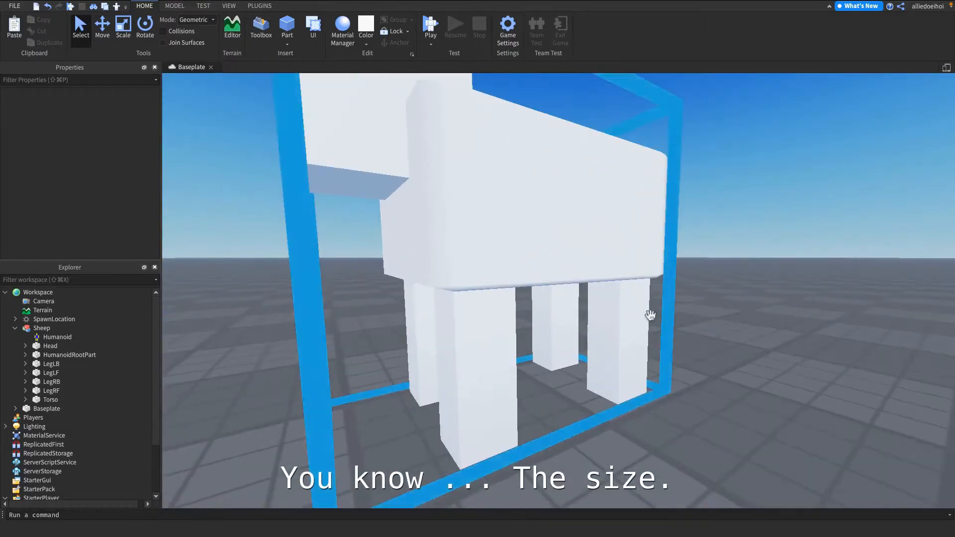
# Examine the Sheep model's proportions from near and far, with the whole model selected
pyautogui.scroll(-6, 557, 284)
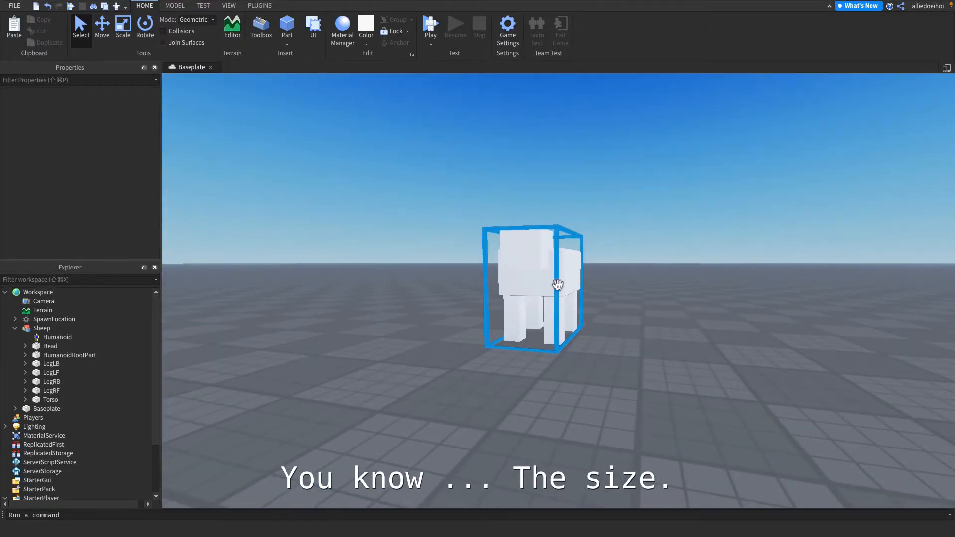
pyautogui.press('w')
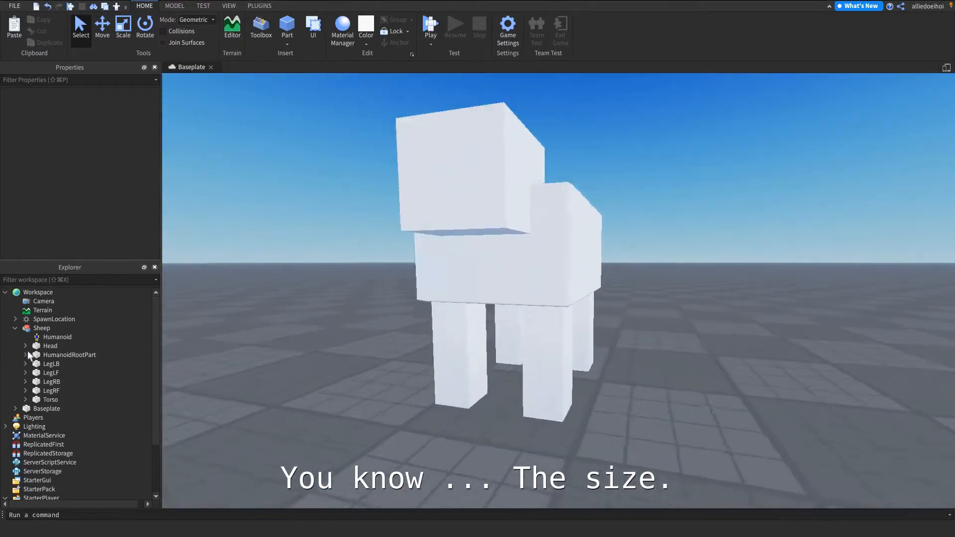
pyautogui.press('a')
pyautogui.press('s')
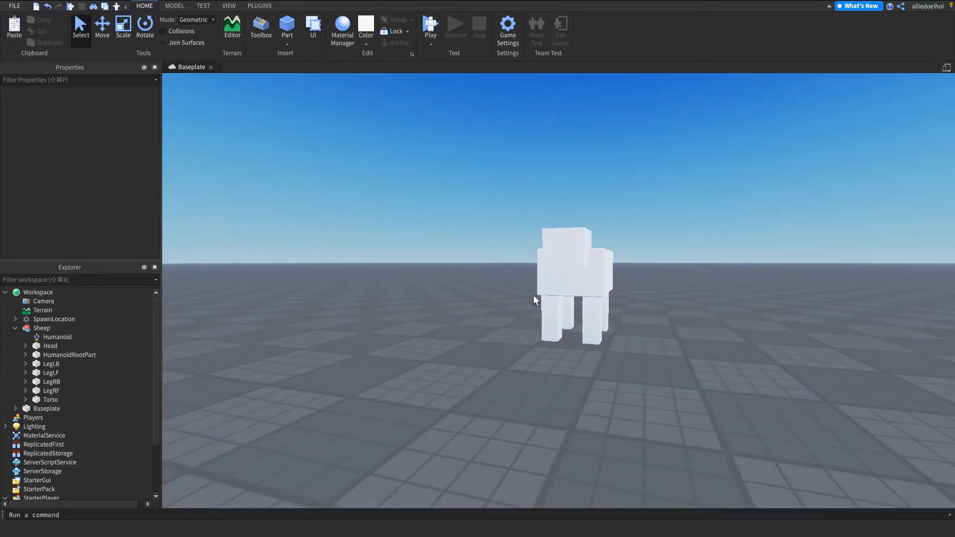
pyautogui.scroll(2, 533, 298)
pyautogui.scroll(4, 525, 284)
pyautogui.scroll(-6, 520, 273)
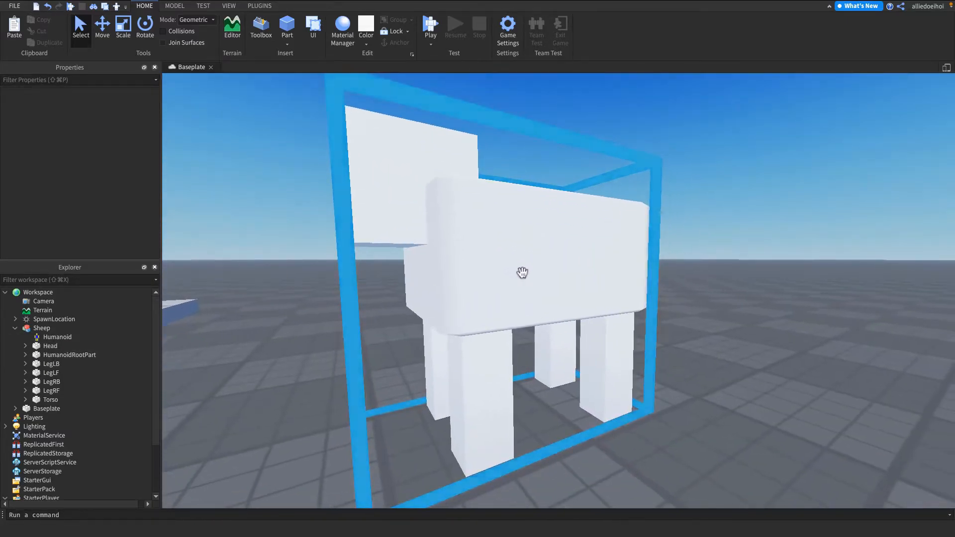
pyautogui.click(520, 273)
pyautogui.press('a')
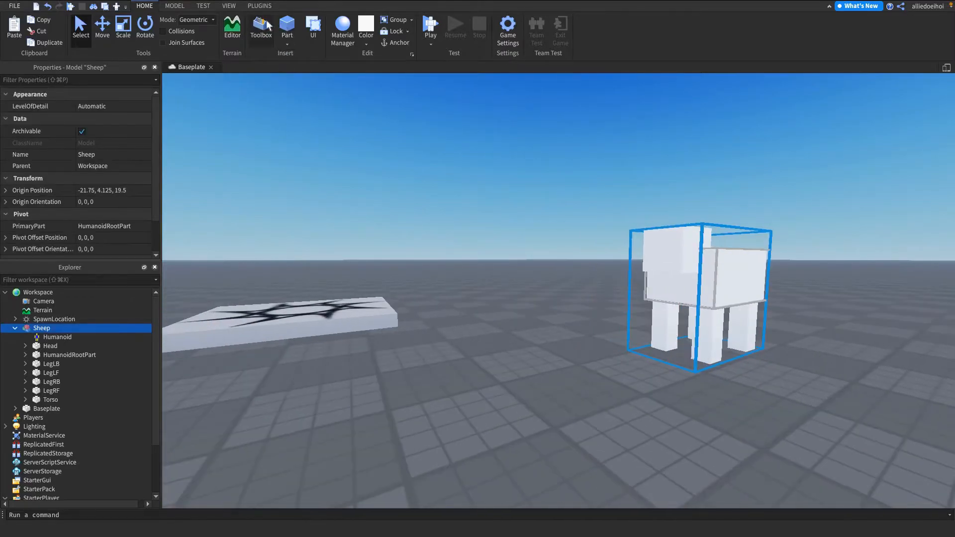
pyautogui.press('d')
# Open the Toolbox and search the Marketplace plugins for "rigedit lite"
pyautogui.click(260, 6)
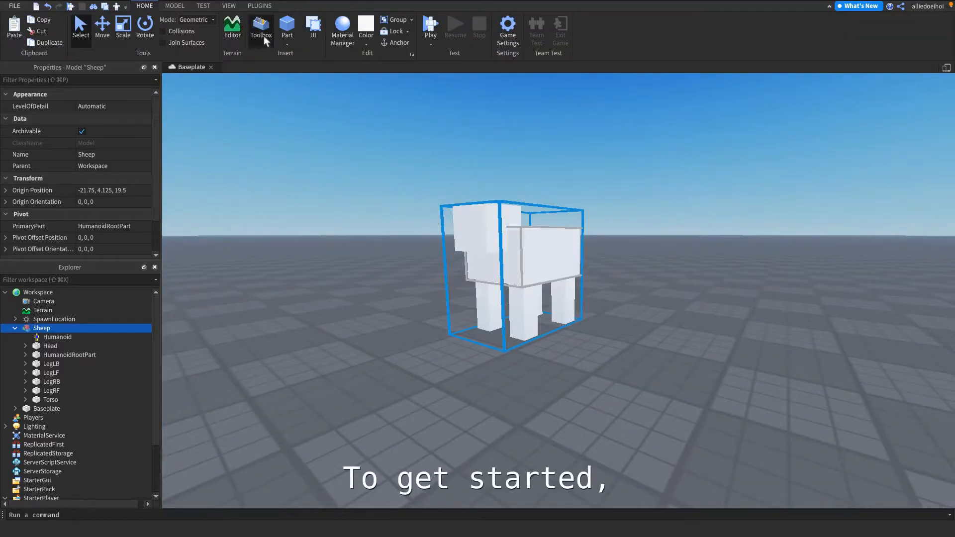
pyautogui.click(264, 39)
pyautogui.click(267, 7)
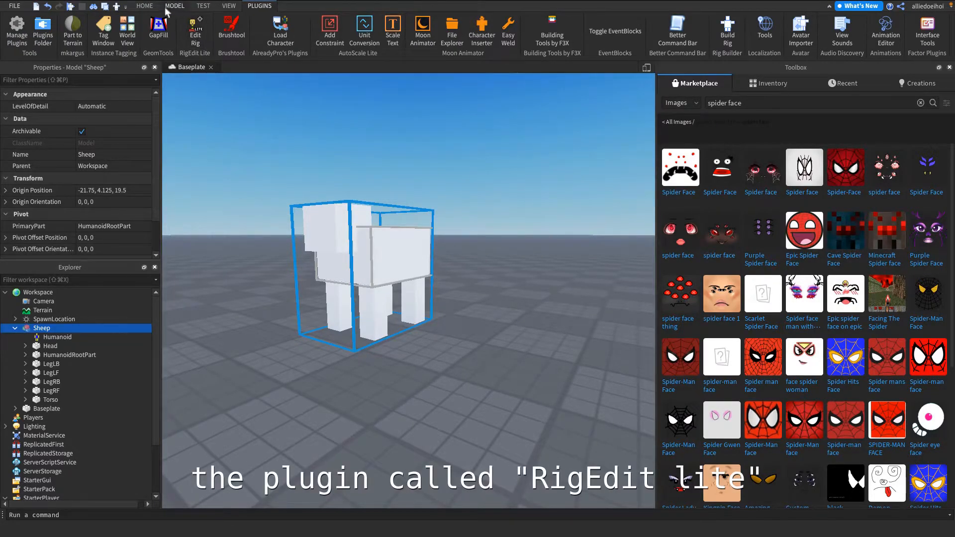
pyautogui.click(145, 6)
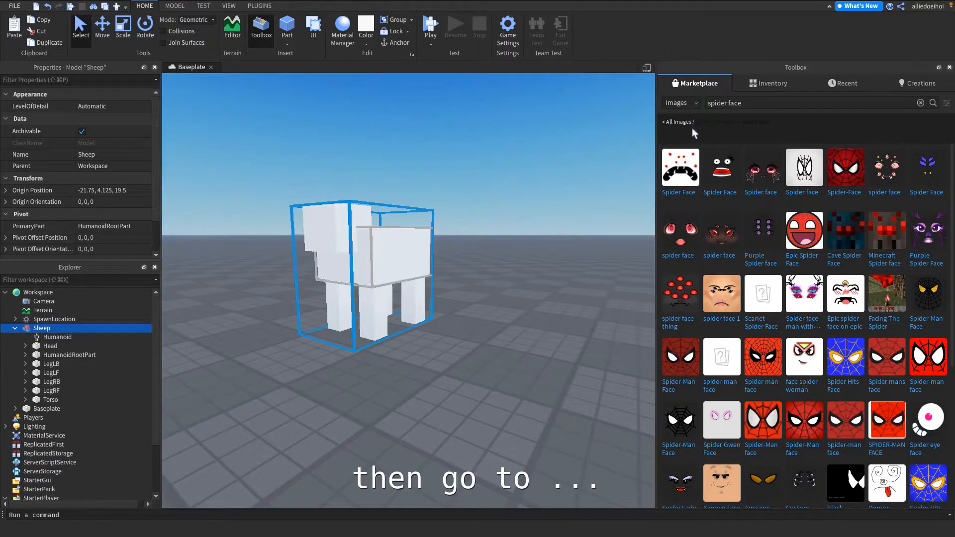
pyautogui.click(680, 103)
pyautogui.click(687, 145)
pyautogui.click(748, 105)
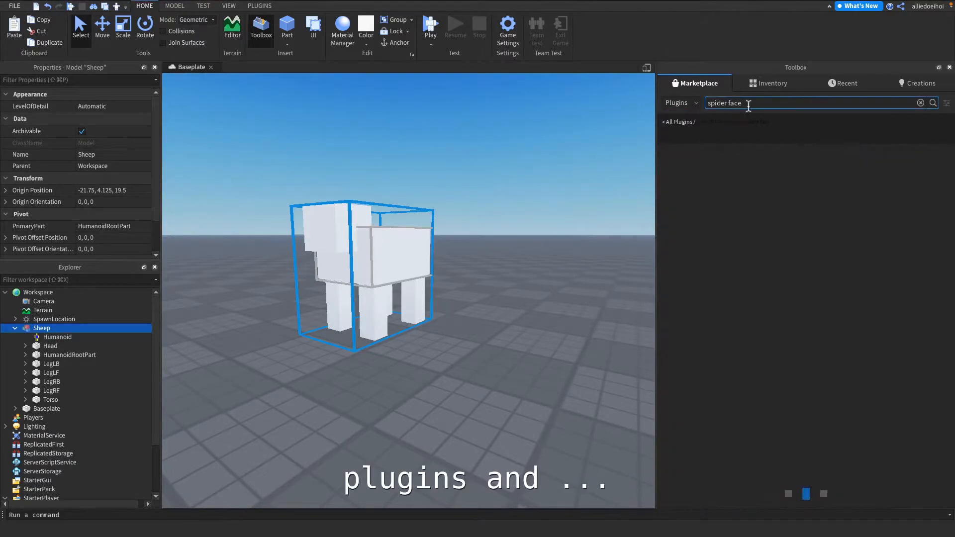
pyautogui.moveTo(749, 106); pyautogui.dragTo(707, 104)
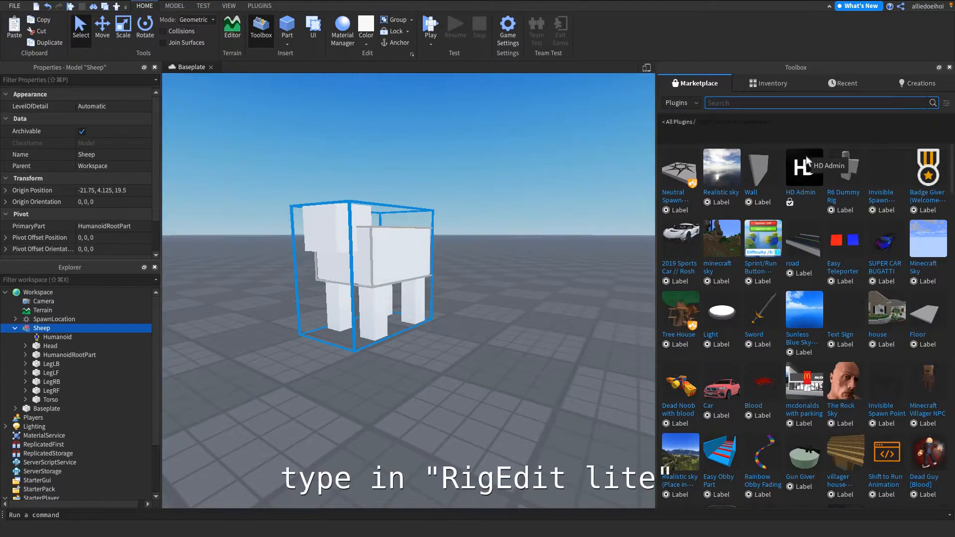
pyautogui.write('rigedit lite')
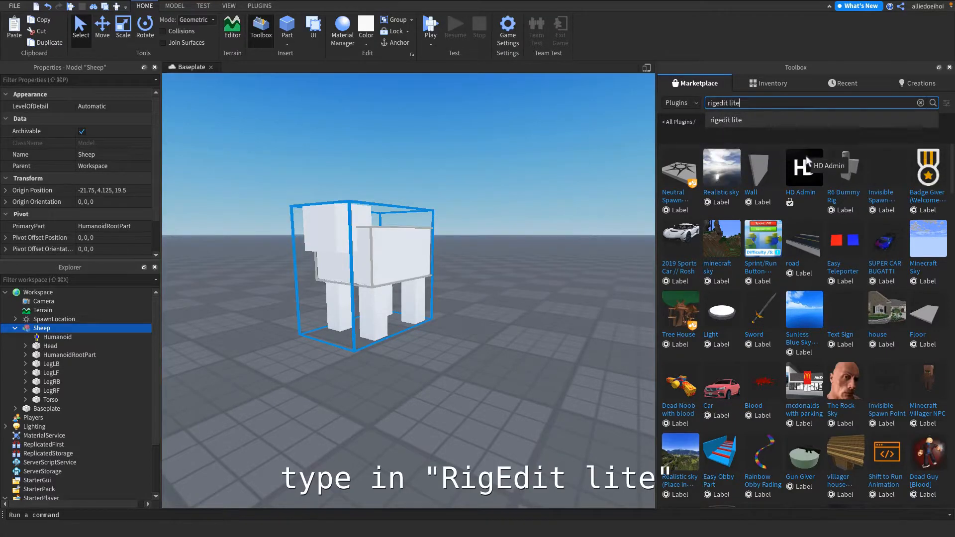
pyautogui.press('Return')
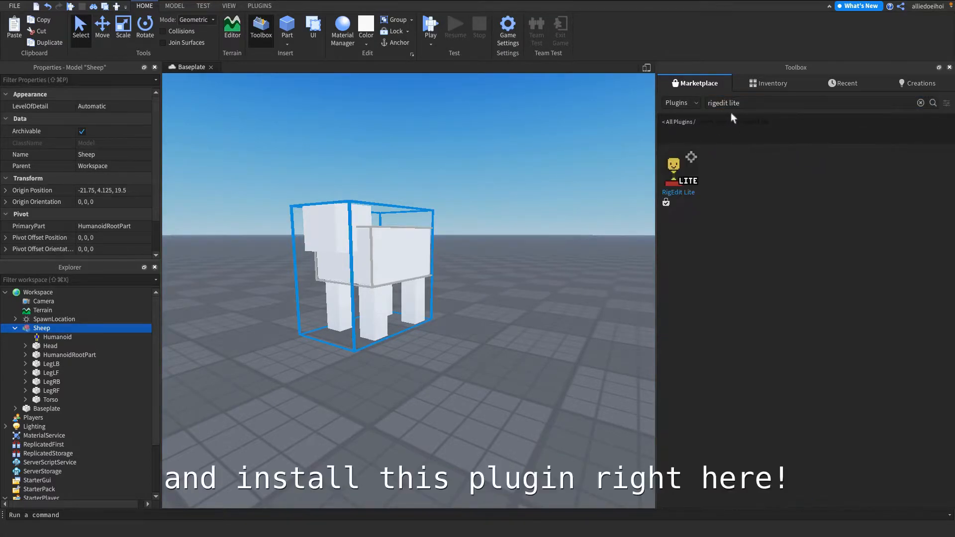
# Review the details of the RigEdit Lite plugin and close the Toolbox
pyautogui.click(687, 169)
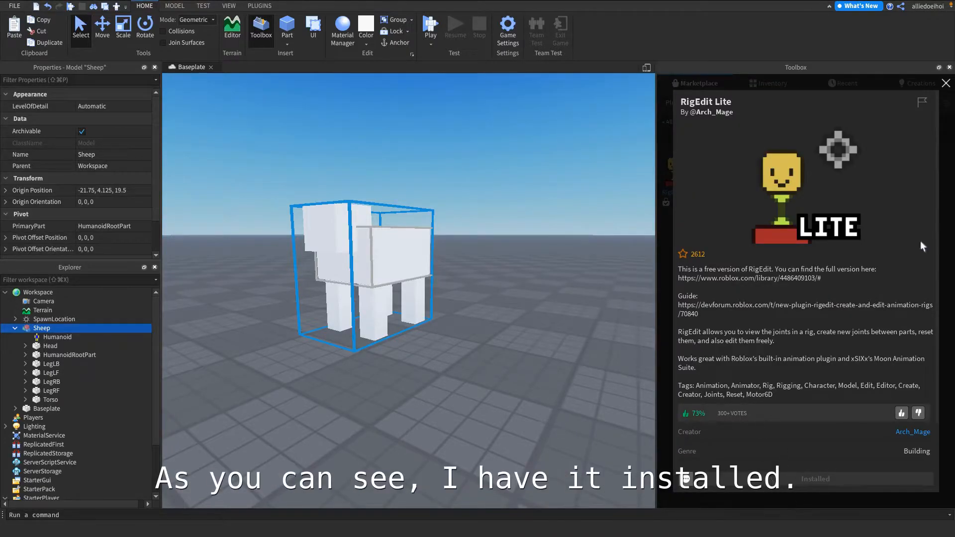
pyautogui.click(946, 83)
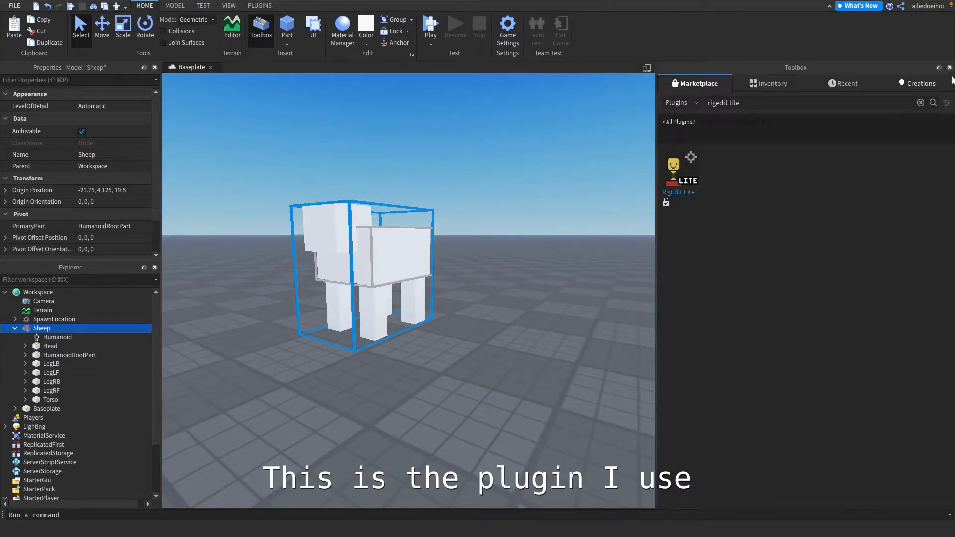
pyautogui.click(949, 68)
# Start RigEdit Lite's Edit Rig tool on the Sheep model
pyautogui.click(653, 280)
pyautogui.click(556, 278)
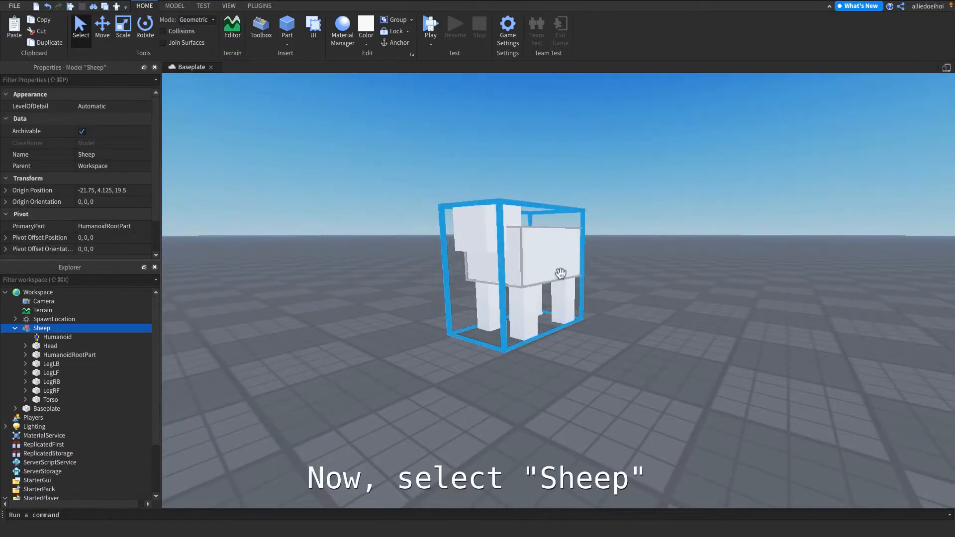
pyautogui.click(260, 6)
pyautogui.click(195, 31)
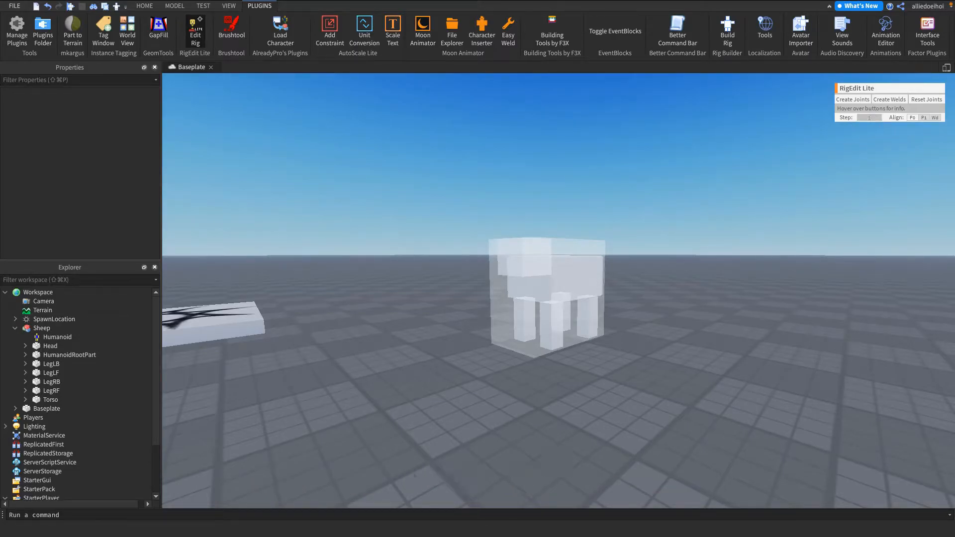
# Create a joint from the HumanoidRootPart to the Torso with RigEdit Lite, selecting the HumanoidRootPart first
pyautogui.press('w')
pyautogui.moveTo(735, 234); pyautogui.dragTo(736, 234, button='right')
pyautogui.press('s')
pyautogui.press('a')
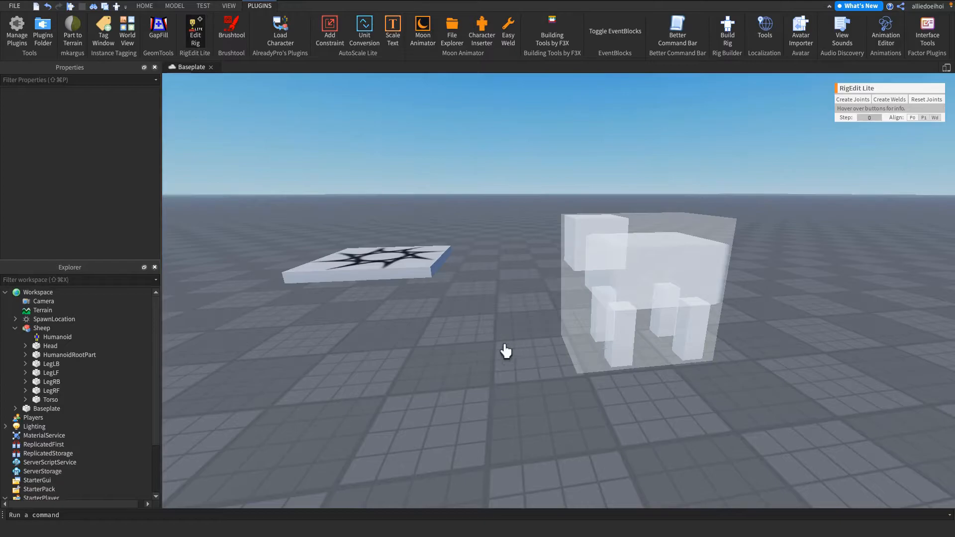
pyautogui.click(50, 354)
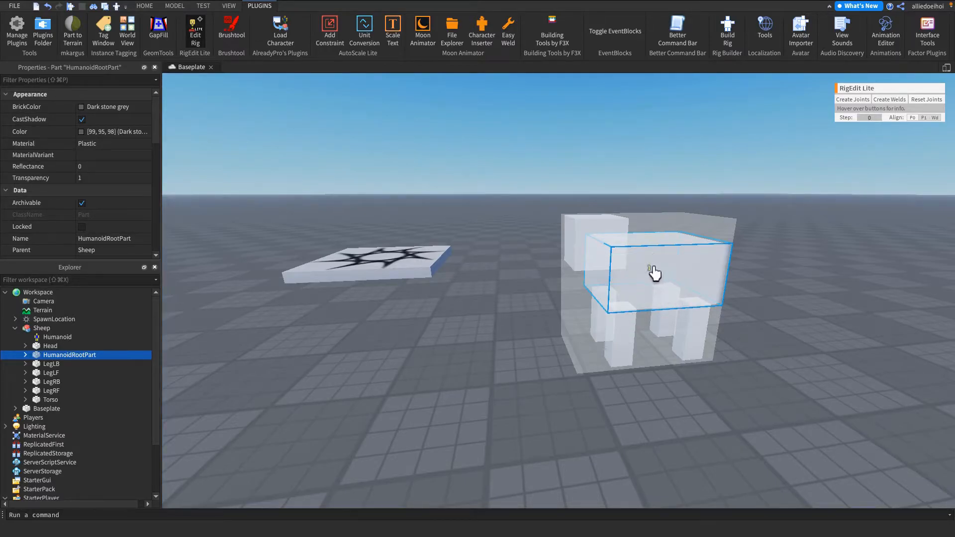
pyautogui.keyDown('ctrl'); pyautogui.click(46, 398); pyautogui.keyUp('ctrl')
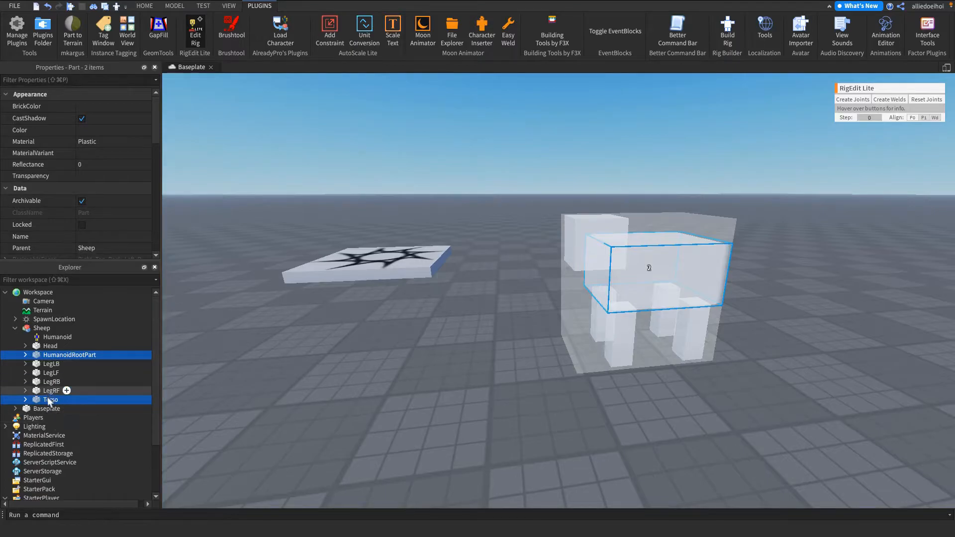
pyautogui.moveTo(621, 358); pyautogui.dragTo(655, 356, button='right')
pyautogui.scroll(5, 654, 358)
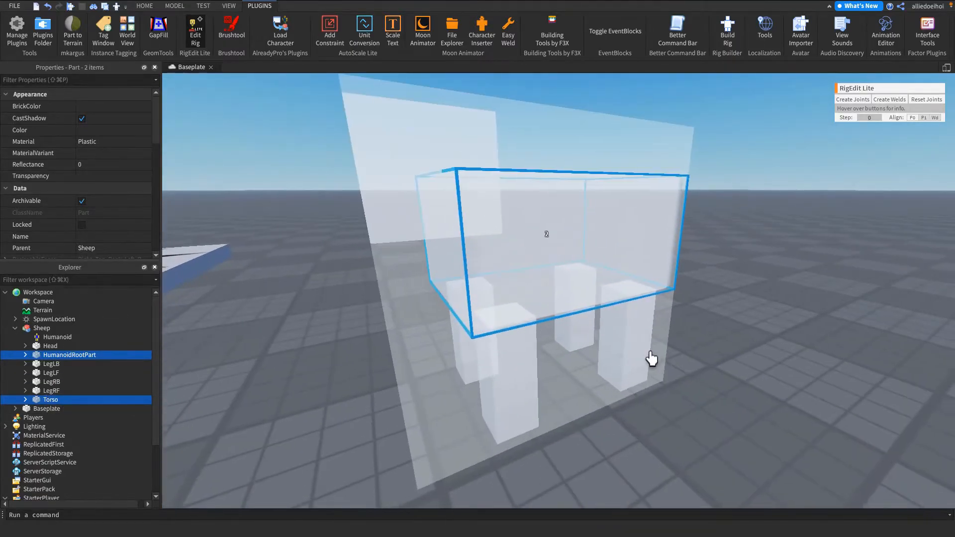
pyautogui.press('f')
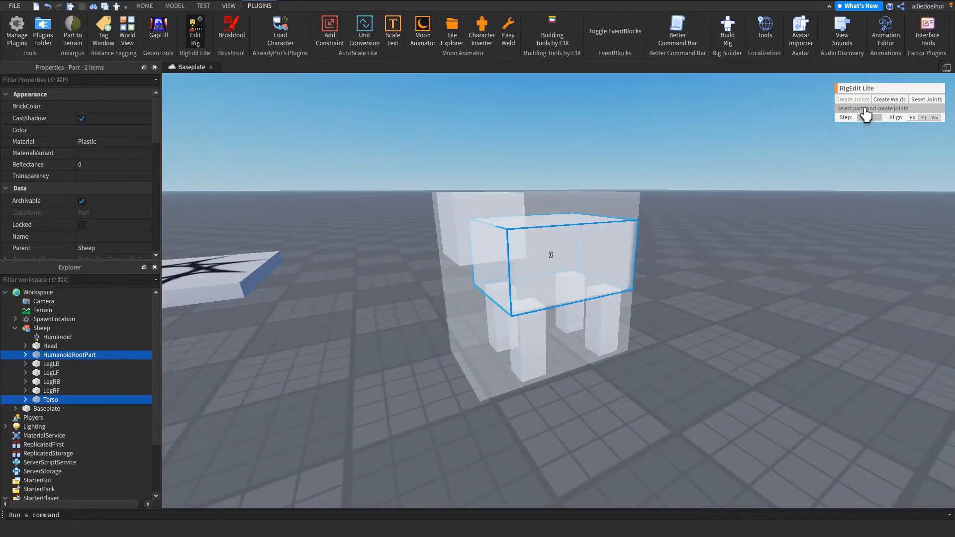
pyautogui.click(864, 103)
# Examine the joint between the HumanoidRootPart and the Torso from several angles around the sheep
pyautogui.moveTo(654, 117); pyautogui.dragTo(613, 137, button='right')
pyautogui.press('d')
pyautogui.press('w')
pyautogui.press('s')
pyautogui.press('d')
pyautogui.press('d')
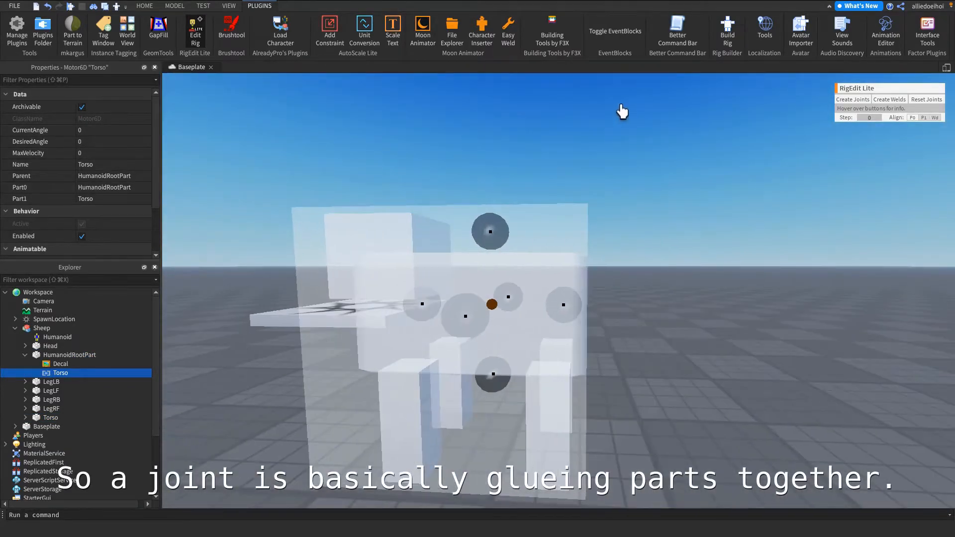
pyautogui.press('a')
pyautogui.press('d')
pyautogui.press('a')
pyautogui.press('a')
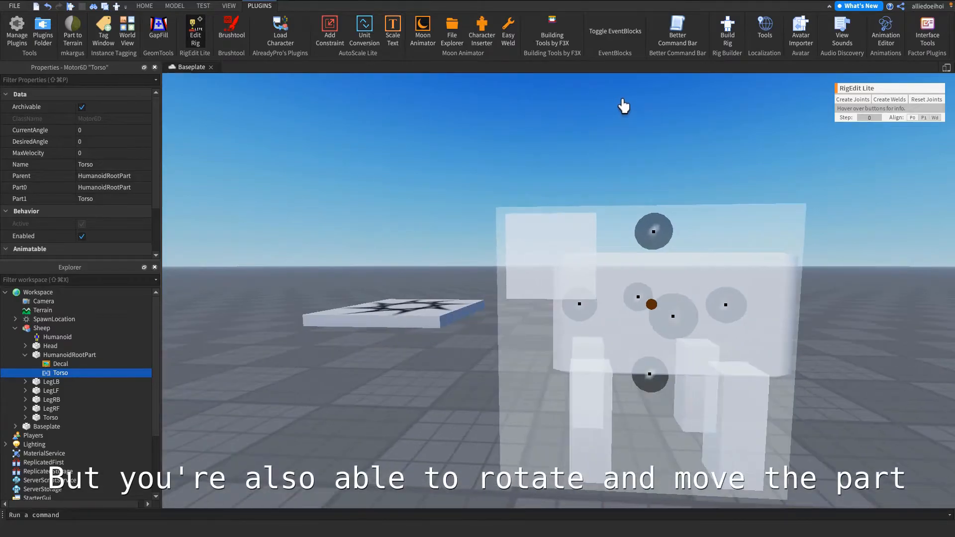
pyautogui.press('d')
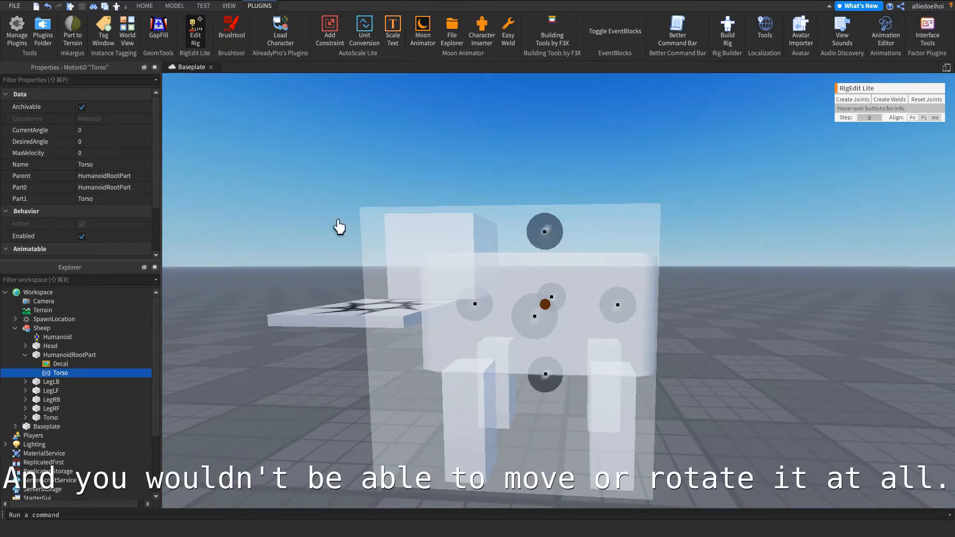
pyautogui.moveTo(585, 324); pyautogui.dragTo(558, 309, button='right')
pyautogui.scroll(-3, 558, 309)
pyautogui.scroll(4, 563, 307)
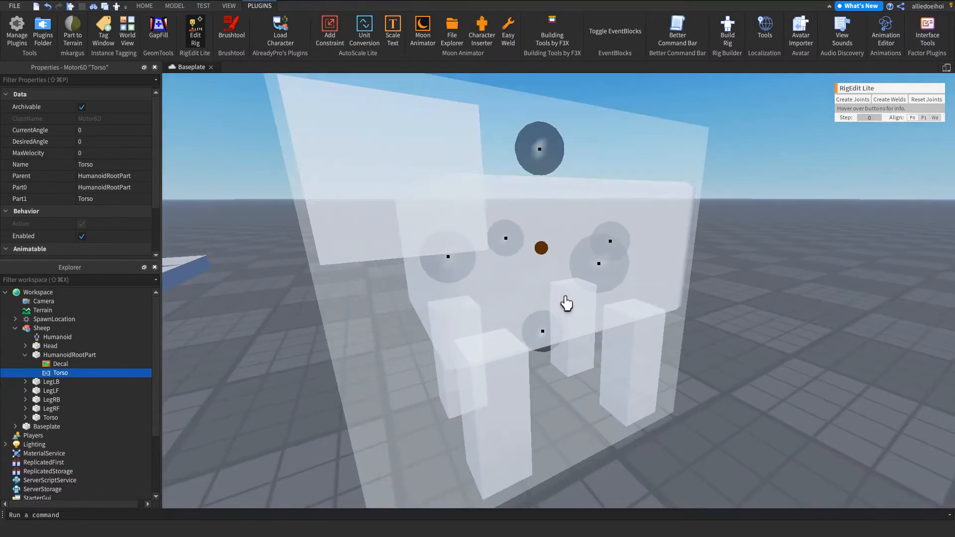
pyautogui.press('a')
pyautogui.press('d')
pyautogui.press('a')
pyautogui.press('s')
pyautogui.press('d')
pyautogui.press('w')
pyautogui.press('s')
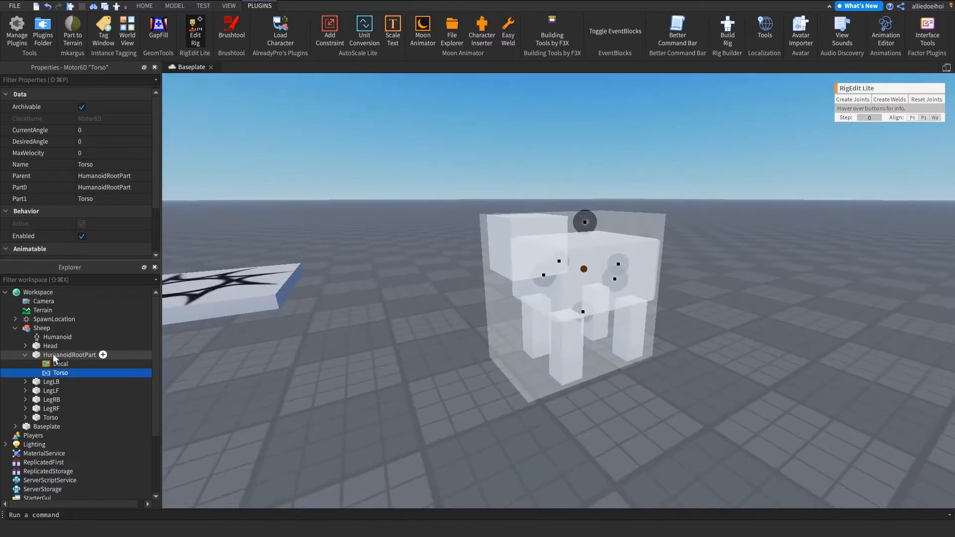
pyautogui.press('w')
pyautogui.rightClick(596, 260)
pyautogui.click(671, 214)
pyautogui.press('s')
pyautogui.moveTo(671, 214); pyautogui.dragTo(672, 214, button='right')
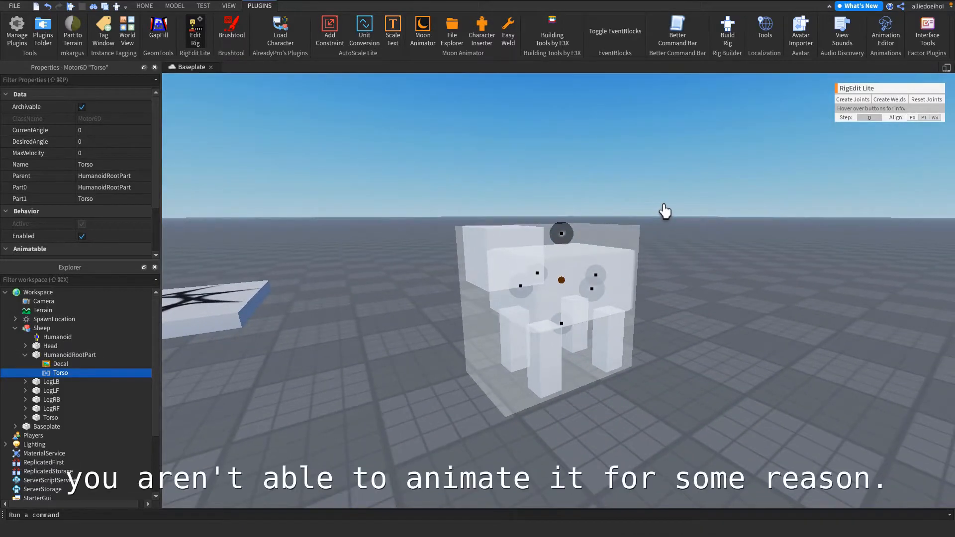
pyautogui.press('w')
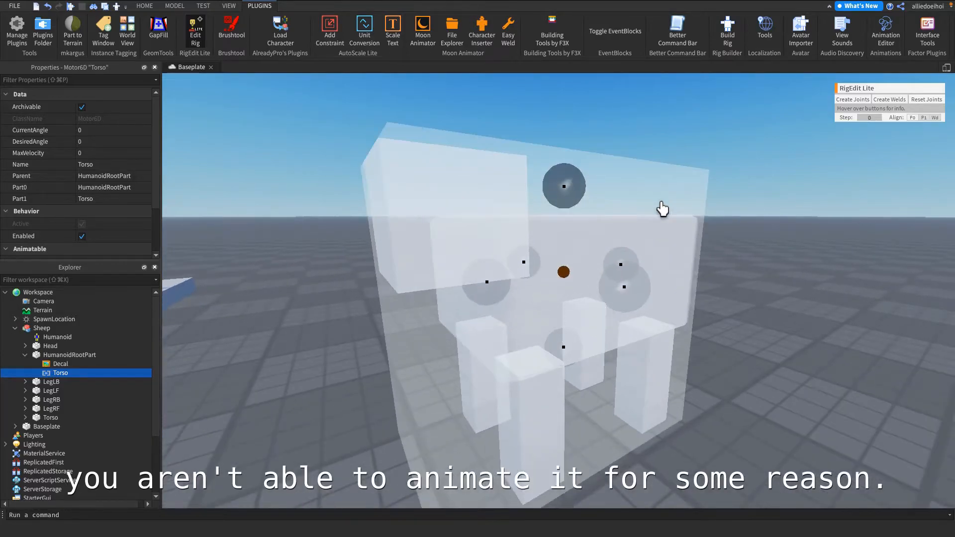
pyautogui.press('w')
pyautogui.press('s')
pyautogui.moveTo(662, 209); pyautogui.dragTo(658, 206, button='right')
pyautogui.press('w')
pyautogui.press('d')
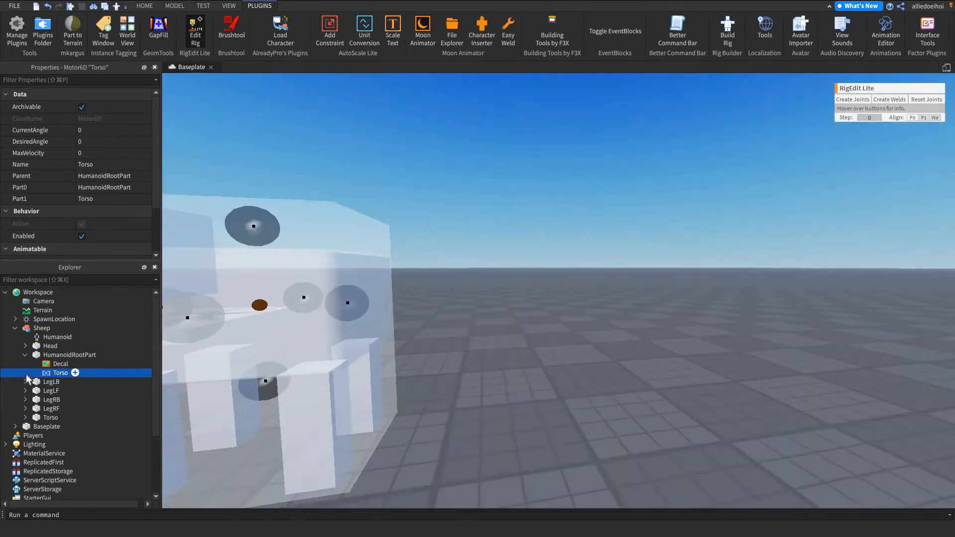
pyautogui.press('a')
# Create joints from the Torso to LegRF, LegRB, LegLF and LegLB, selecting the Torso first
pyautogui.click(25, 355)
pyautogui.click(49, 399)
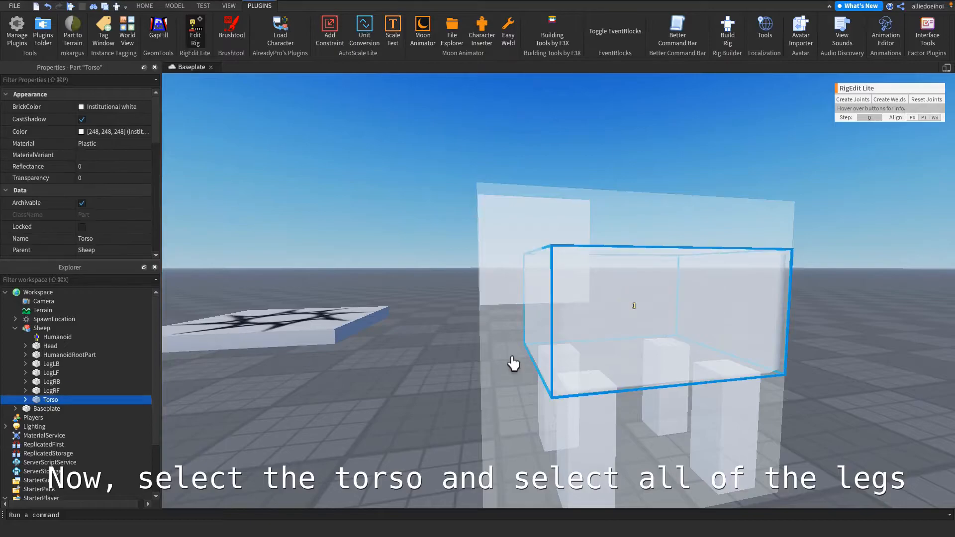
pyautogui.moveTo(513, 363); pyautogui.dragTo(517, 363, button='right')
pyautogui.keyDown('ctrl'); pyautogui.click(51, 391); pyautogui.keyUp('ctrl')
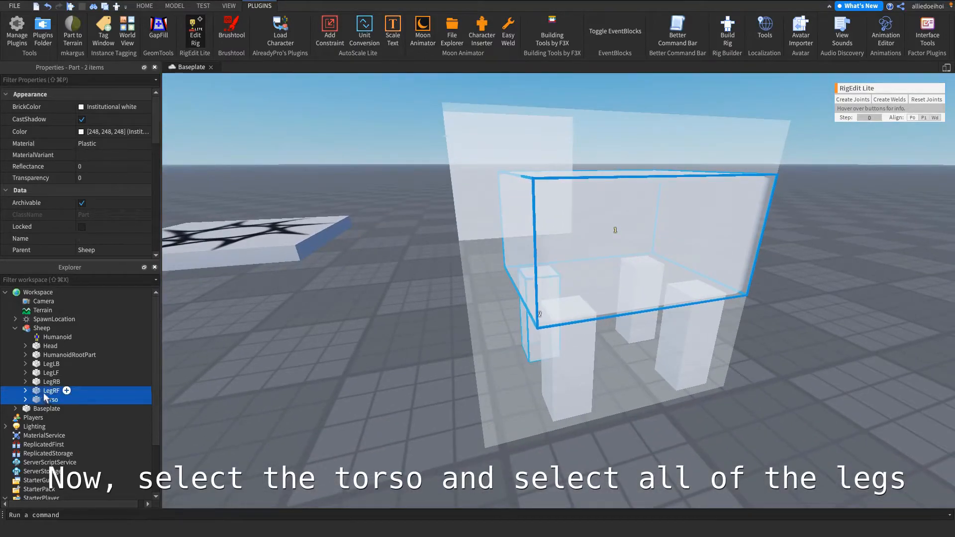
pyautogui.keyDown('ctrl'); pyautogui.click(52, 381); pyautogui.keyUp('ctrl')
pyautogui.keyDown('ctrl'); pyautogui.click(51, 372); pyautogui.keyUp('ctrl')
pyautogui.keyDown('ctrl'); pyautogui.click(51, 364); pyautogui.keyUp('ctrl')
pyautogui.moveTo(638, 339); pyautogui.dragTo(639, 340, button='right')
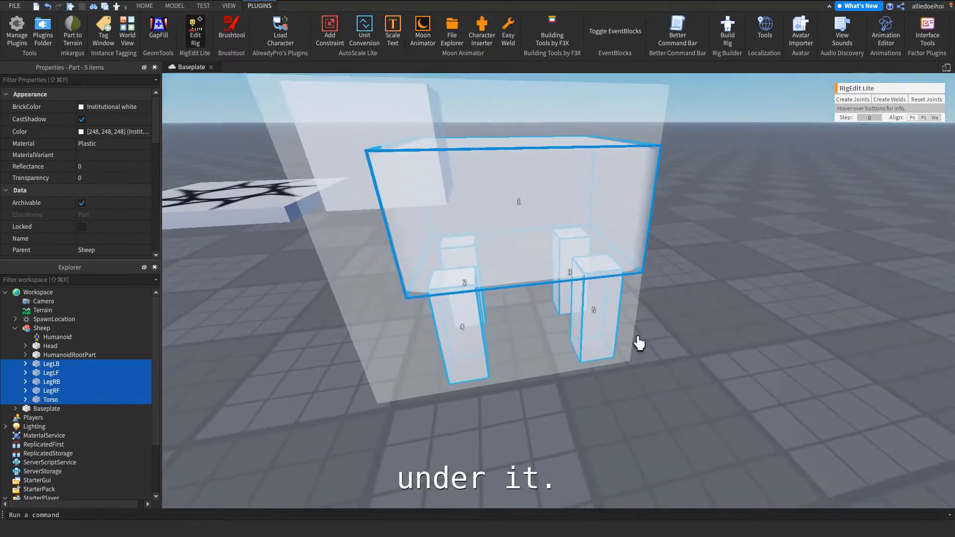
pyautogui.scroll(3, 637, 339)
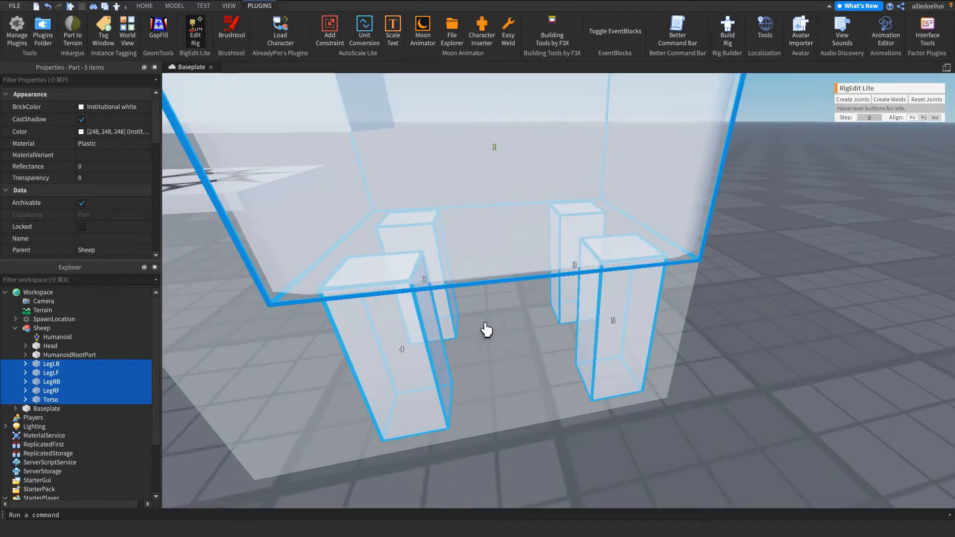
pyautogui.moveTo(625, 382); pyautogui.dragTo(627, 380, button='right')
pyautogui.scroll(-4, 627, 379)
pyautogui.click(865, 101)
# Move the four selected leg joints up to the tops of the legs, where they meet the Torso
pyautogui.moveTo(615, 240); pyautogui.dragTo(617, 243, button='right')
pyautogui.scroll(3, 617, 243)
pyautogui.moveTo(560, 276); pyautogui.dragTo(612, 275, button='right')
pyautogui.scroll(2, 612, 275)
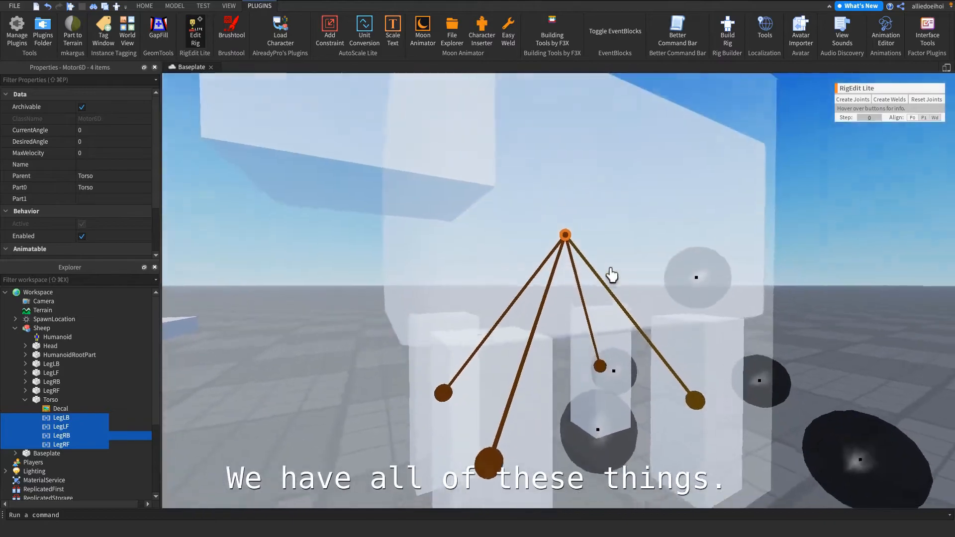
pyautogui.scroll(-5, 685, 286)
pyautogui.moveTo(629, 289); pyautogui.dragTo(634, 225)
pyautogui.scroll(3, 628, 278)
pyautogui.scroll(4, 636, 229)
pyautogui.moveTo(635, 230); pyautogui.dragTo(636, 229, button='right')
pyautogui.moveTo(427, 295); pyautogui.dragTo(427, 288, button='right')
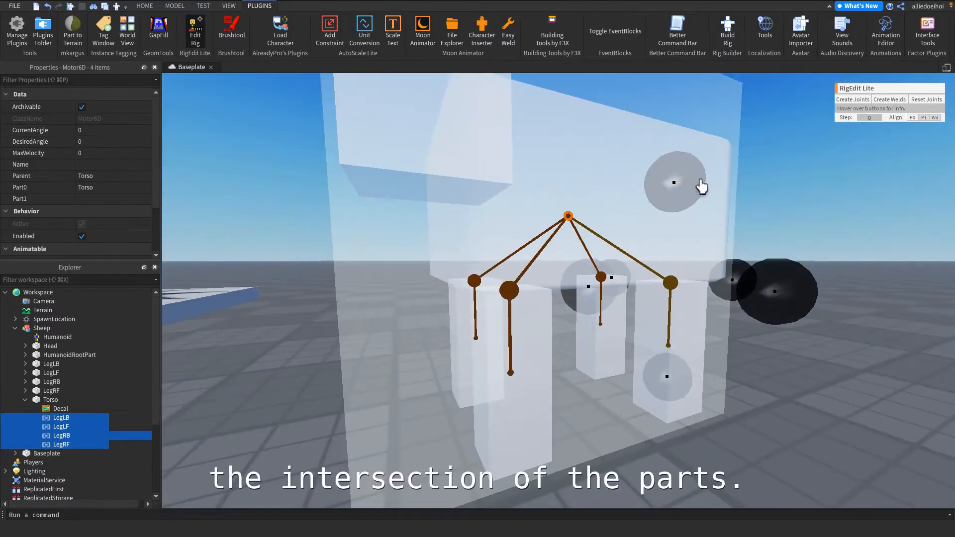
# Examine the four leg joints at the tops of the legs from several angles, then close RigEdit Lite
pyautogui.scroll(-2, 547, 288)
pyautogui.moveTo(541, 282); pyautogui.dragTo(542, 284, button='right')
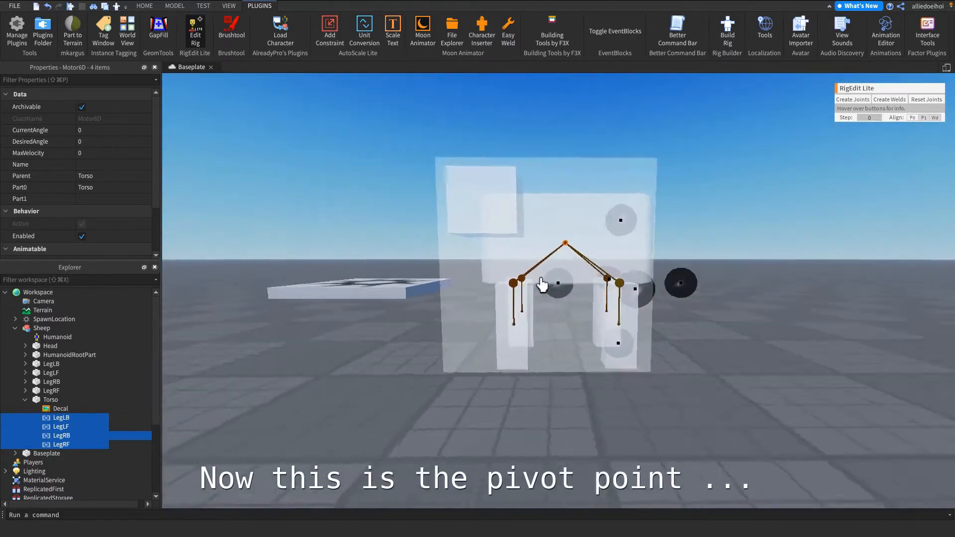
pyautogui.scroll(4, 543, 289)
pyautogui.moveTo(596, 296); pyautogui.dragTo(631, 269, button='right')
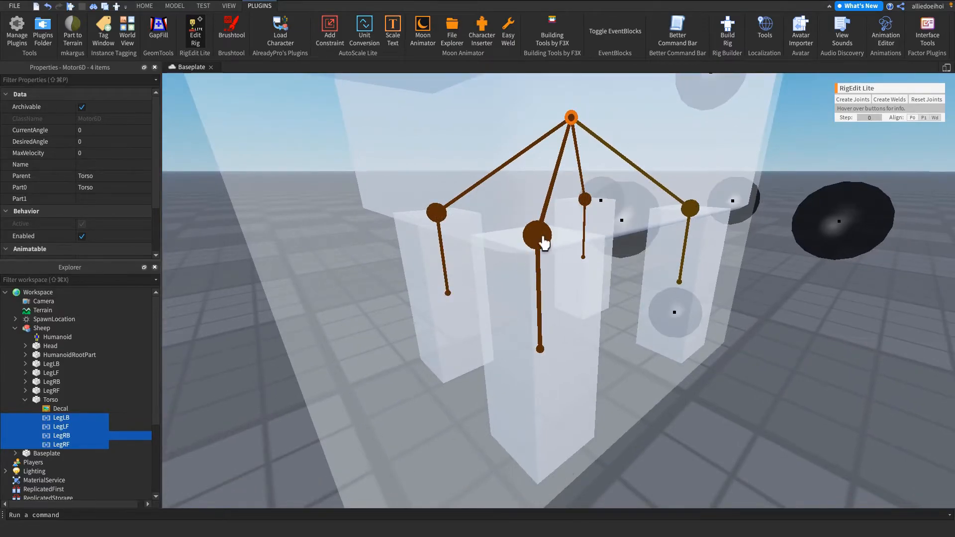
pyautogui.moveTo(381, 234); pyautogui.dragTo(590, 300, button='right')
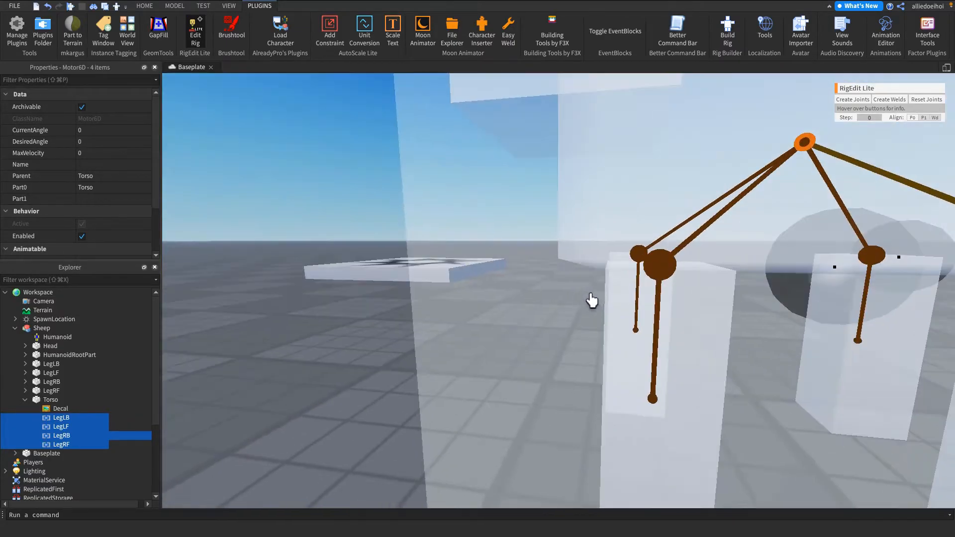
pyautogui.scroll(-5, 590, 301)
pyautogui.click(772, 295)
pyautogui.click(193, 34)
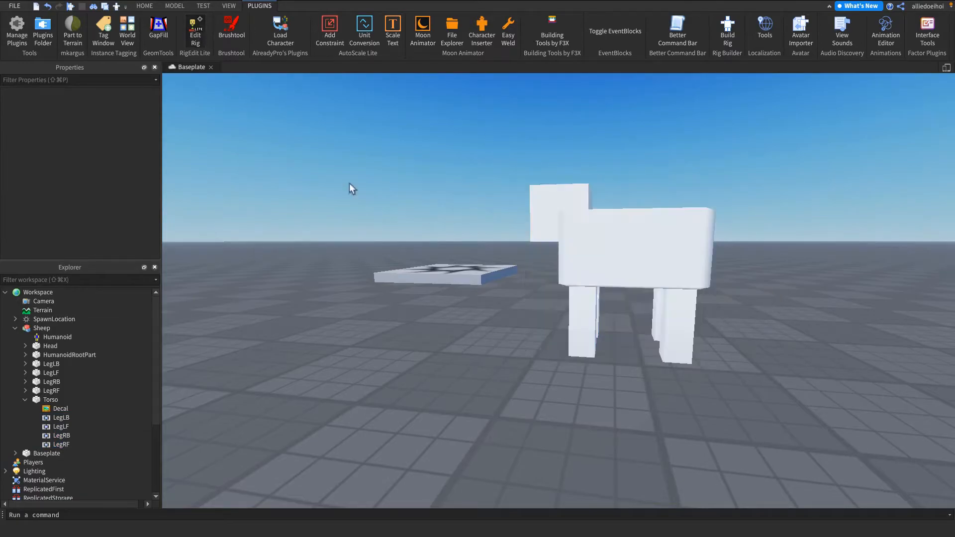
# Try rotating the LegLF part about its centre pivot with the Rotate tool
pyautogui.click(577, 333)
pyautogui.click(571, 338)
pyautogui.scroll(5, 571, 338)
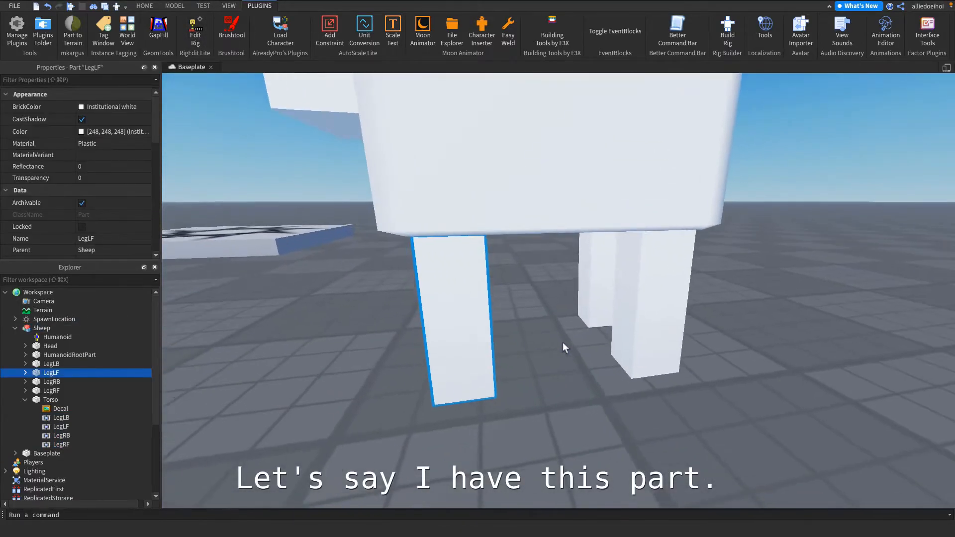
pyautogui.click(144, 5)
pyautogui.click(145, 27)
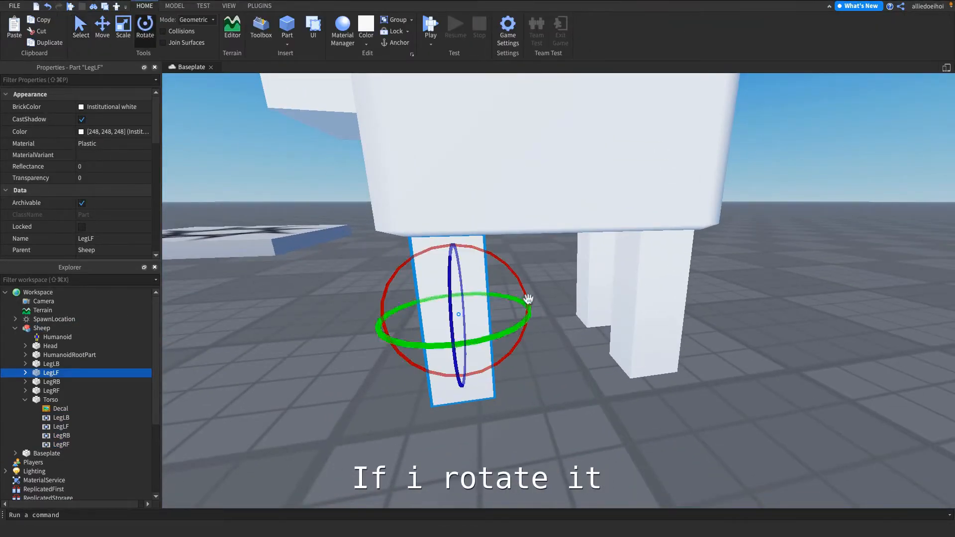
pyautogui.scroll(5, 492, 318)
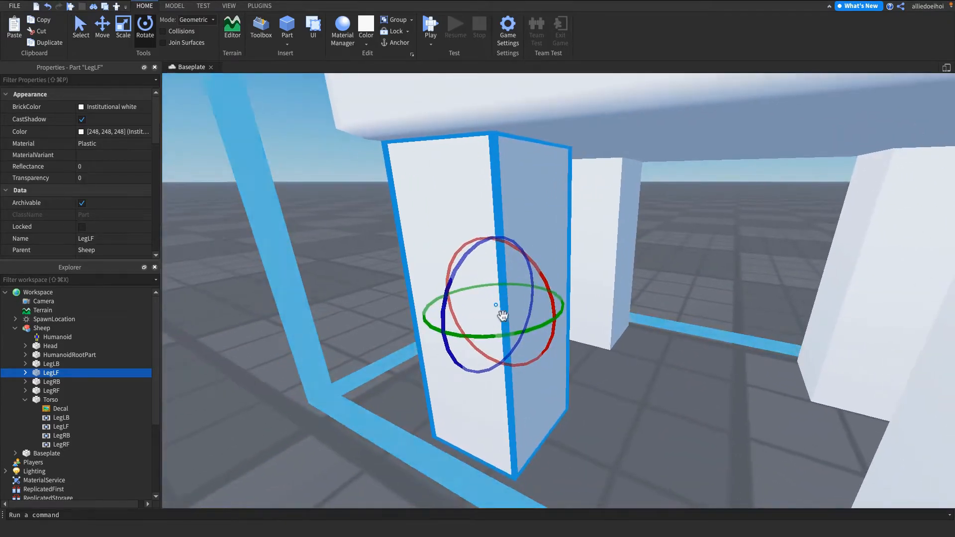
pyautogui.moveTo(549, 290); pyautogui.dragTo(538, 364)
pyautogui.moveTo(537, 364); pyautogui.dragTo(540, 363, button='right')
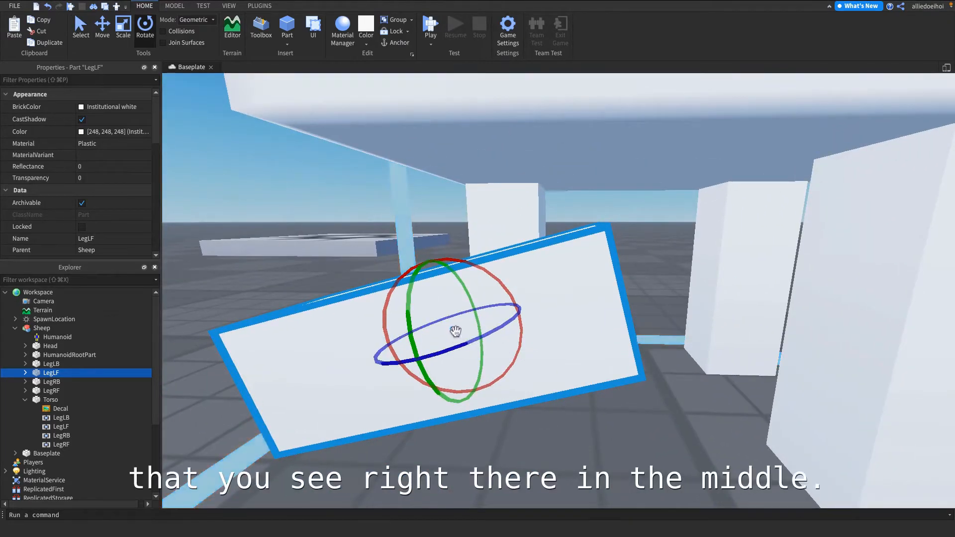
pyautogui.scroll(-5, 568, 343)
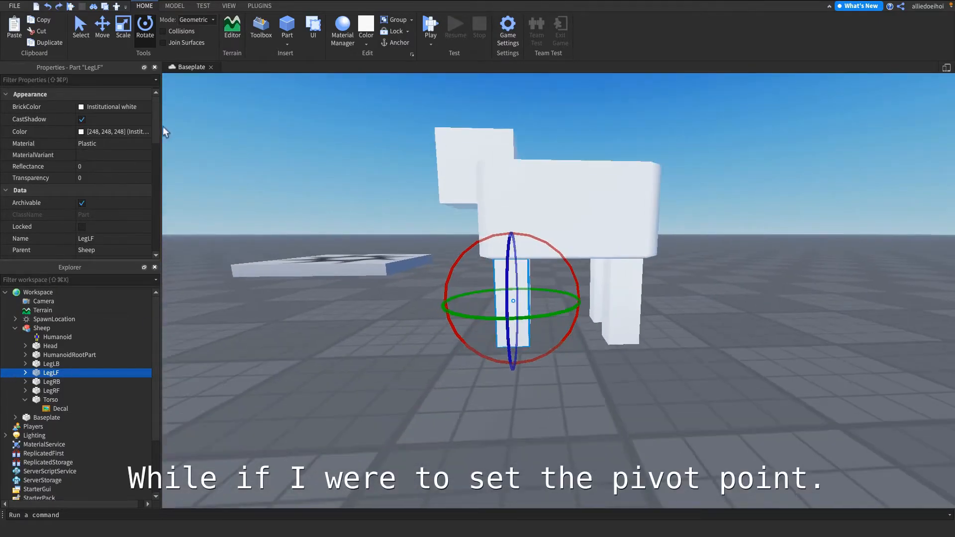
# Move the pivot of LegLF up to the top of the leg, where it meets the Torso
pyautogui.click(173, 6)
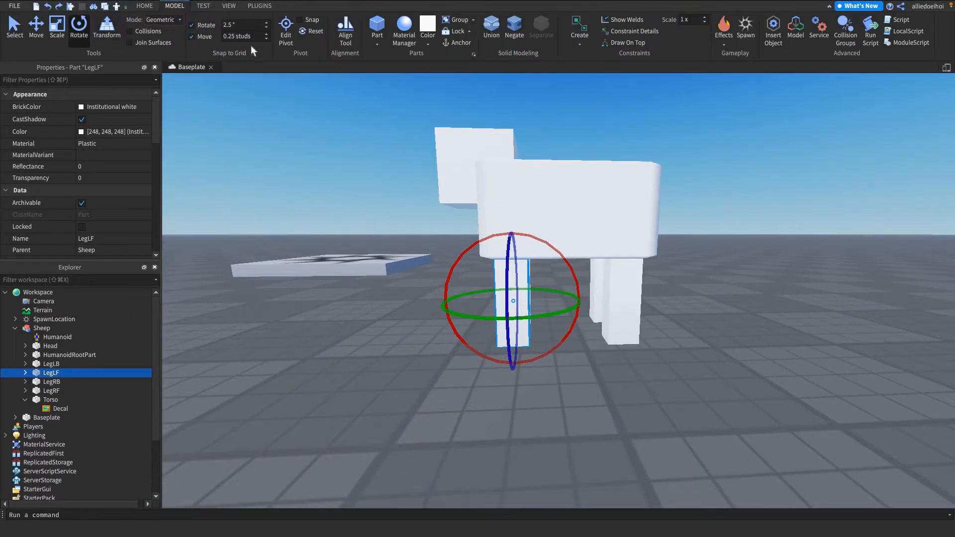
pyautogui.click(286, 31)
pyautogui.scroll(2, 497, 199)
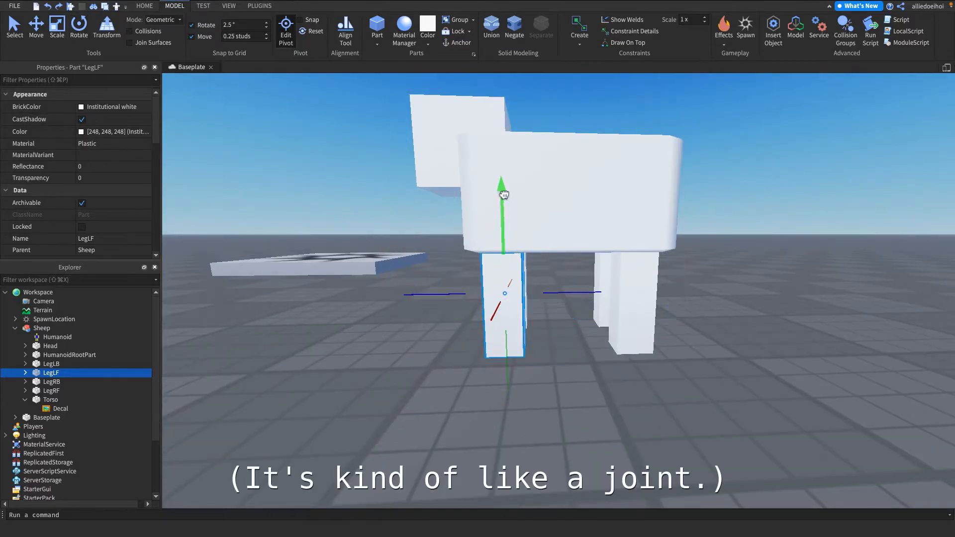
pyautogui.moveTo(505, 178); pyautogui.dragTo(507, 166)
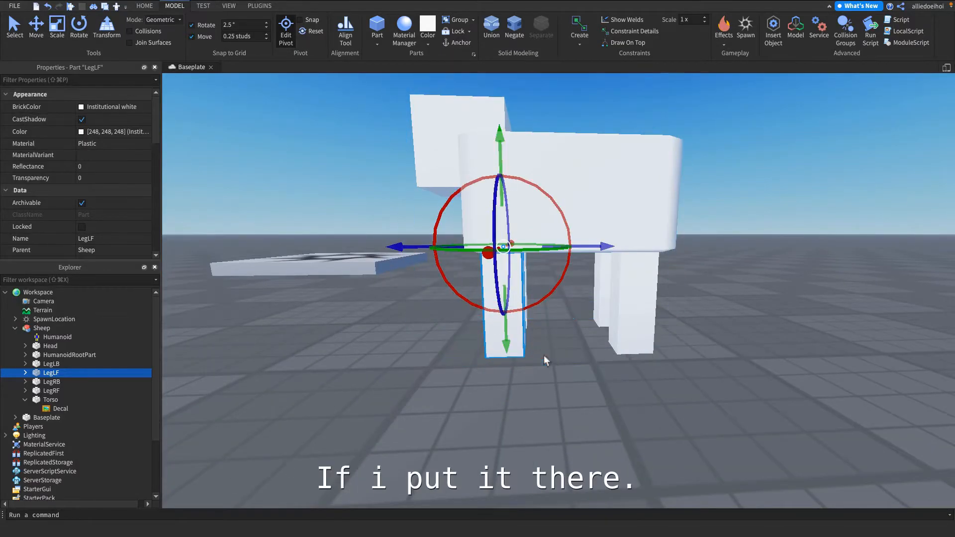
# Try rotating LegLF about the pivot at the top of the leg, then undo the rotation and pivot changes
pyautogui.click(529, 338)
pyautogui.click(518, 332)
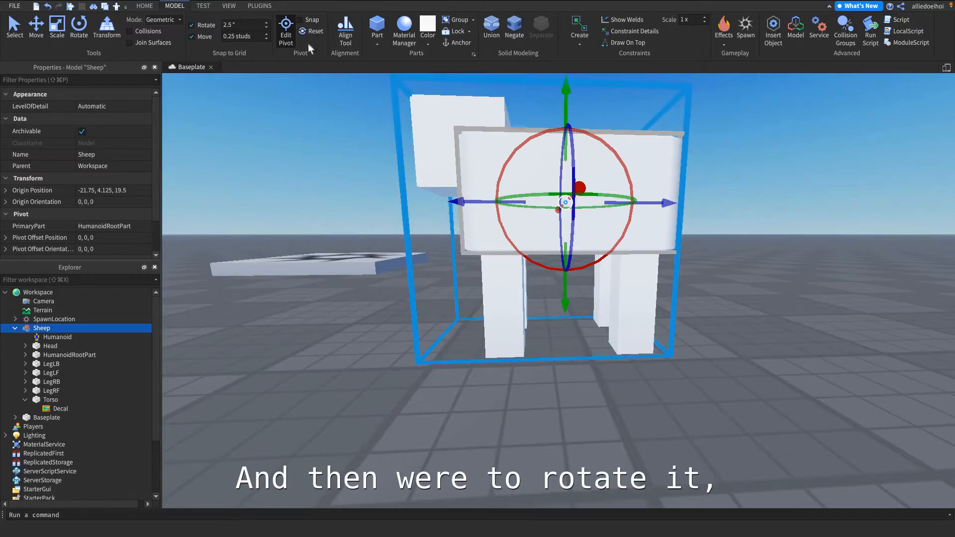
pyautogui.click(479, 415)
pyautogui.click(503, 319)
pyautogui.moveTo(550, 299); pyautogui.dragTo(511, 324)
pyautogui.press('super+z')
pyautogui.click(75, 36)
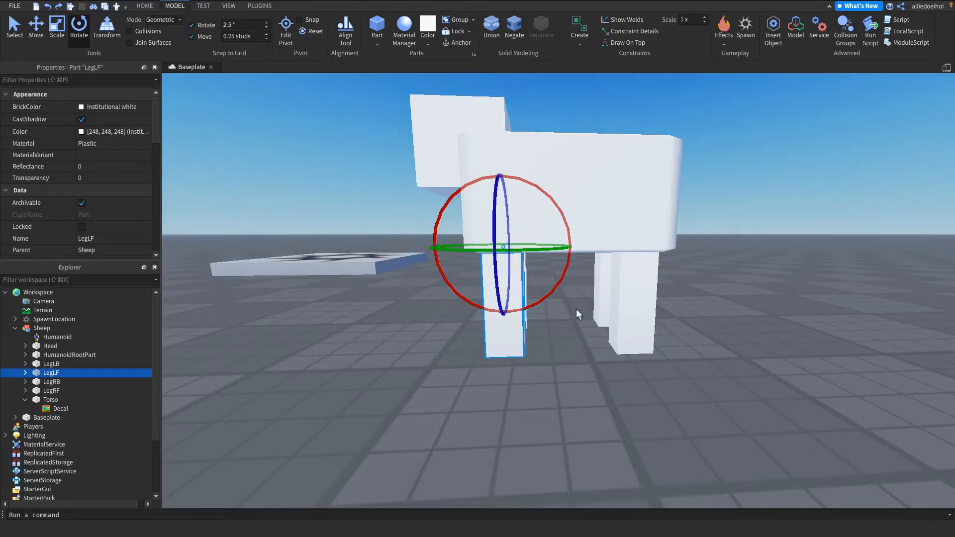
pyautogui.moveTo(540, 301); pyautogui.dragTo(578, 221)
pyautogui.press('super+z')
pyautogui.press('super+z')
pyautogui.press('super+z')
# Redo the undone changes to restore the HumanoidRootPart and leg joints, and show them in RigEdit Lite
pyautogui.click(541, 274)
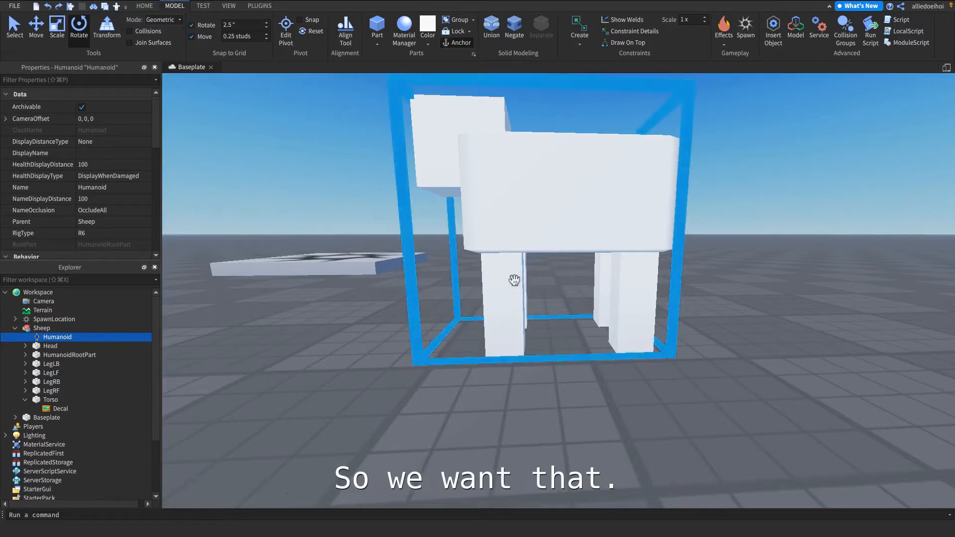
pyautogui.click(264, 6)
pyautogui.click(194, 35)
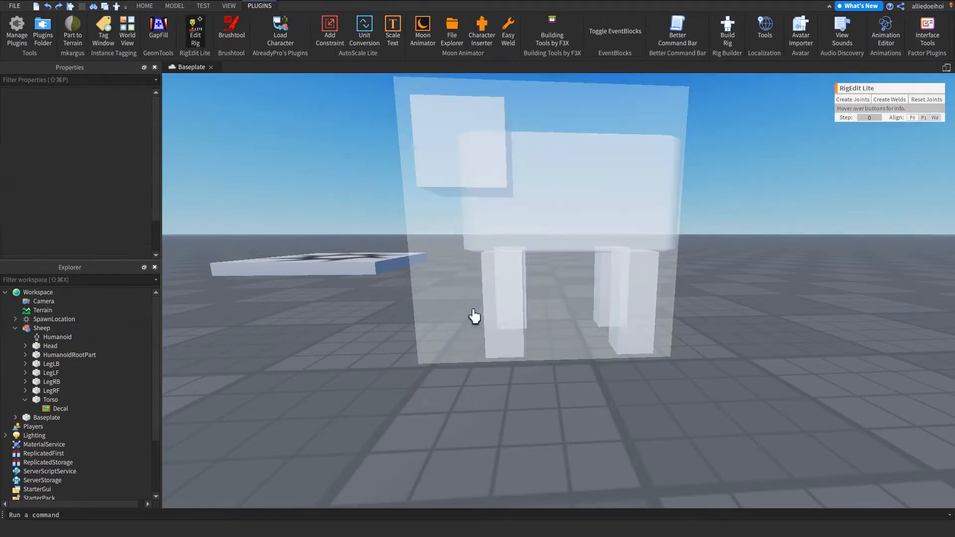
pyautogui.scroll(5, 532, 344)
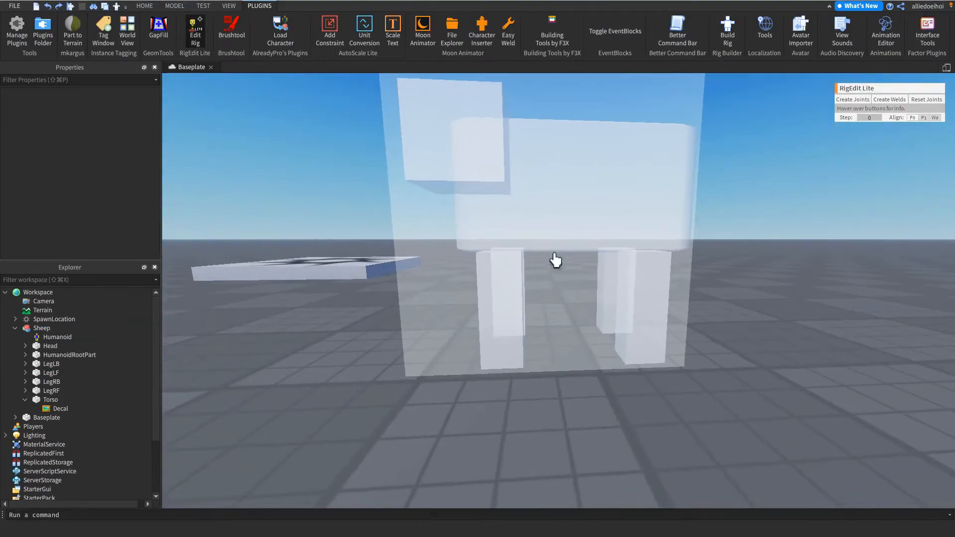
pyautogui.click(20, 355)
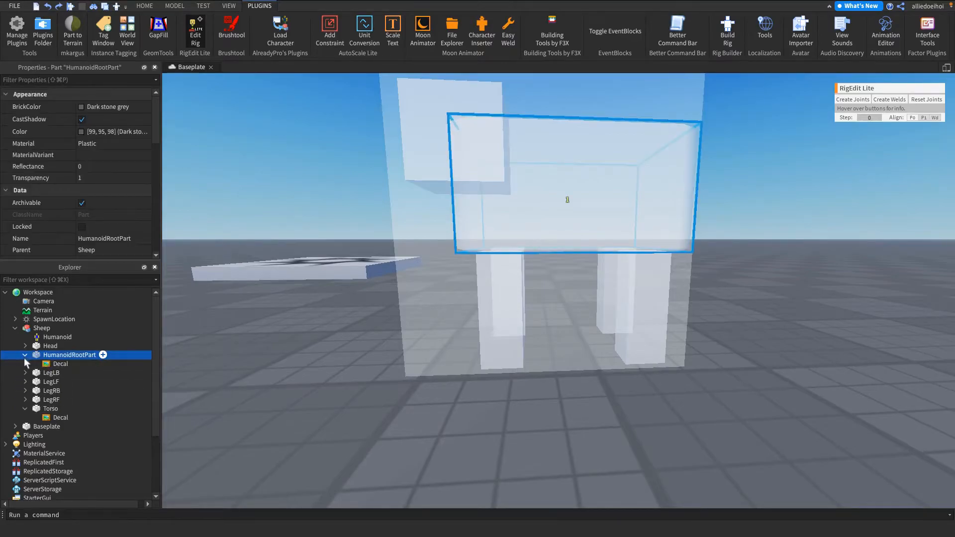
pyautogui.click(60, 7)
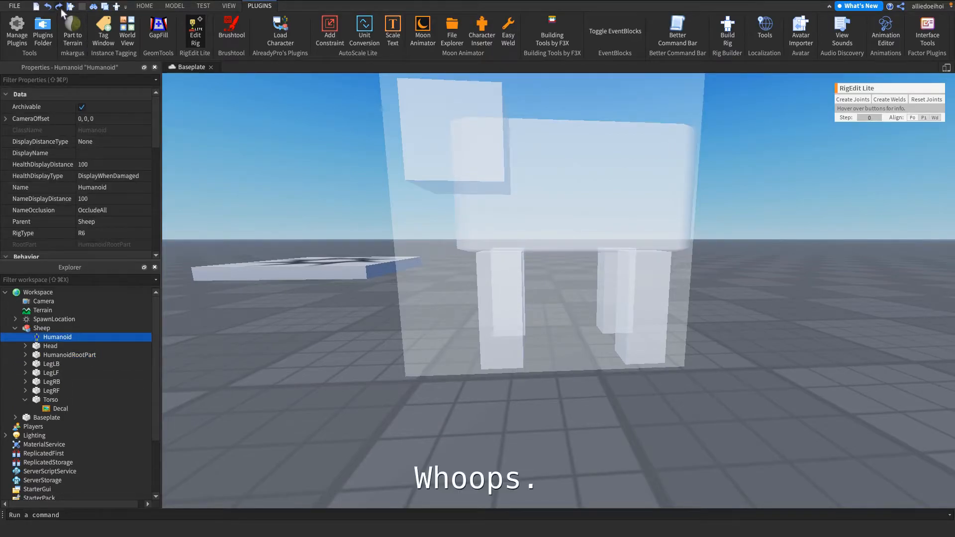
pyautogui.click(61, 8)
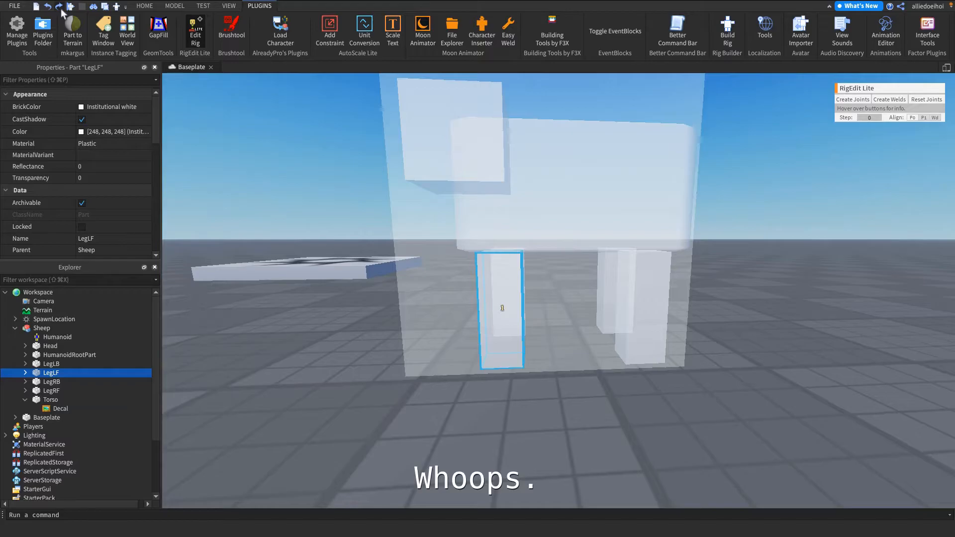
pyautogui.click(192, 33)
pyautogui.click(62, 7)
pyautogui.click(141, 92)
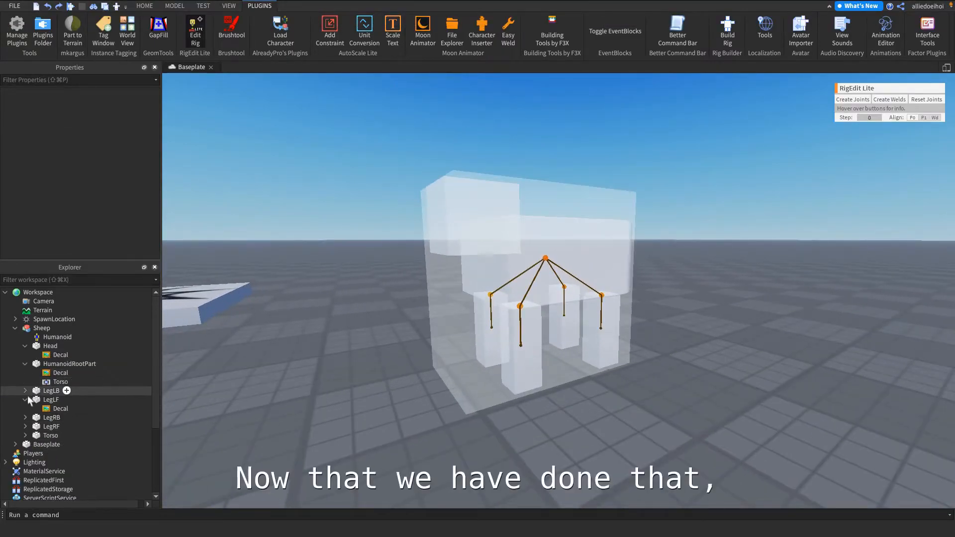
# Create a joint from the Torso to the Head with RigEdit Lite, selecting the Torso first
pyautogui.click(25, 400)
pyautogui.click(25, 364)
pyautogui.click(25, 346)
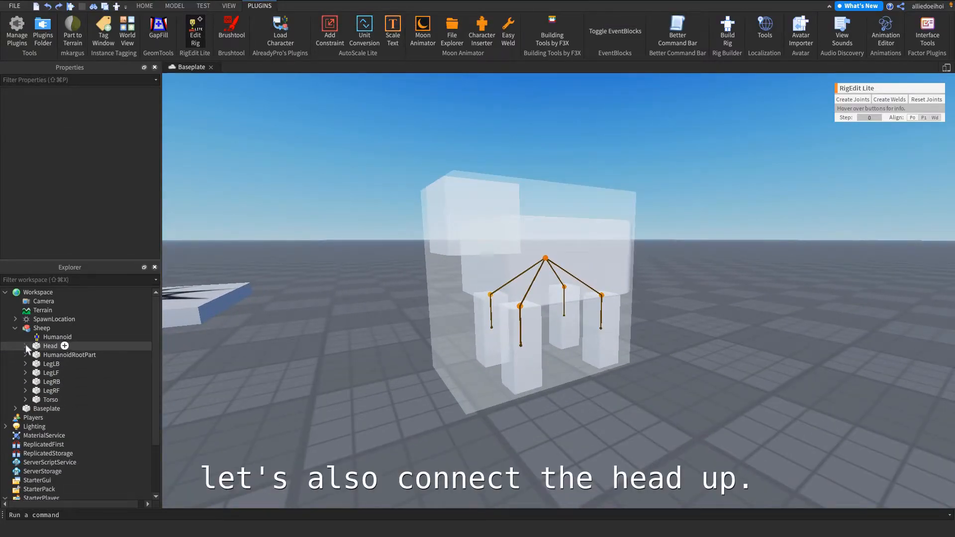
pyautogui.click(43, 399)
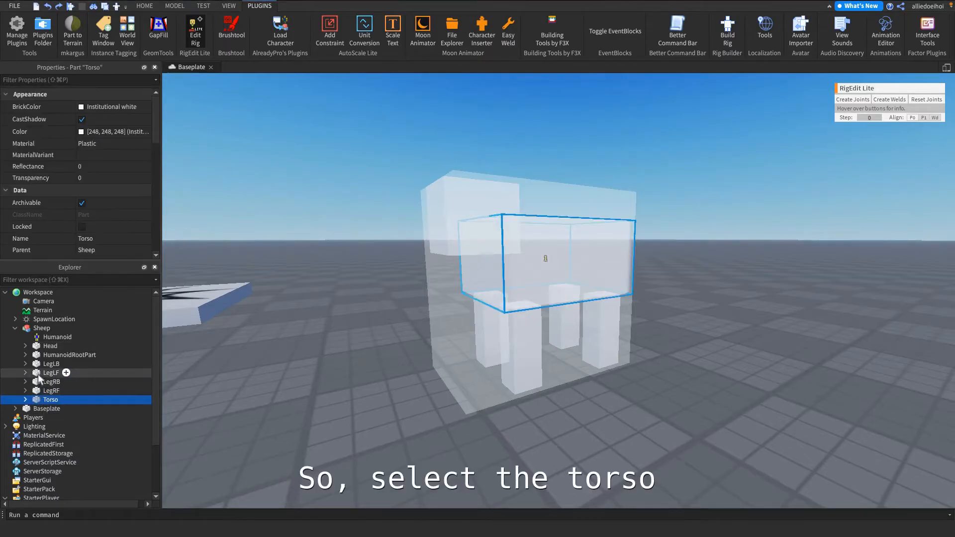
pyautogui.keyDown('super'); pyautogui.click(47, 347); pyautogui.keyUp('super')
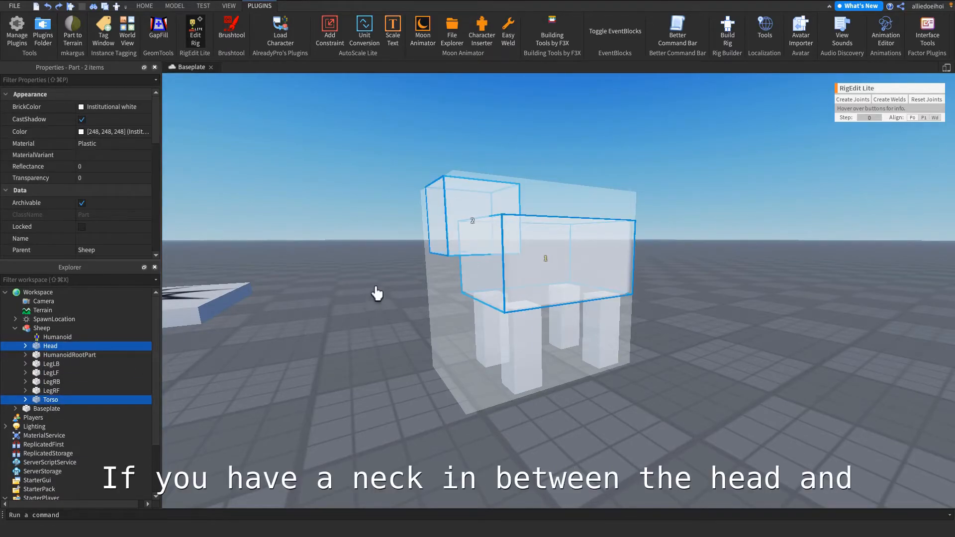
pyautogui.scroll(3, 545, 239)
pyautogui.scroll(3, 610, 281)
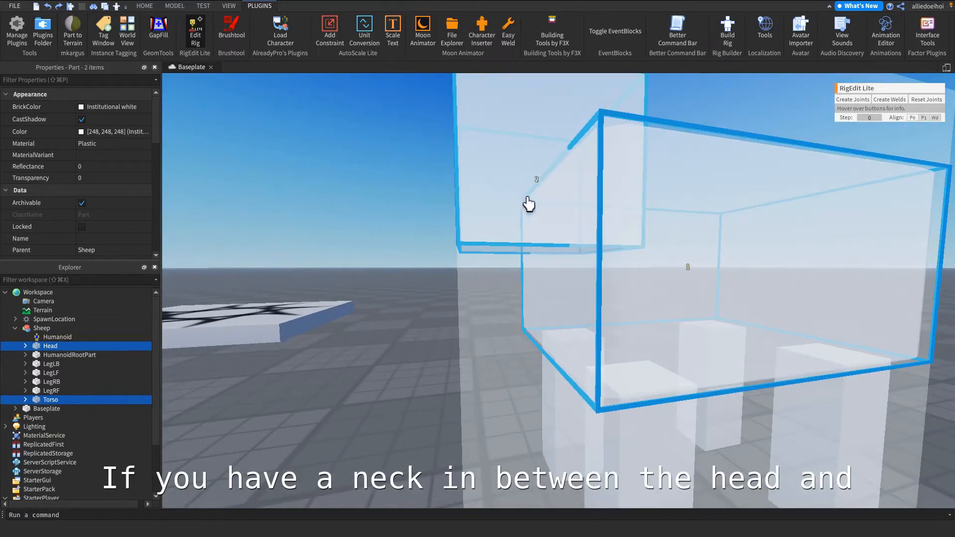
pyautogui.scroll(-5, 526, 201)
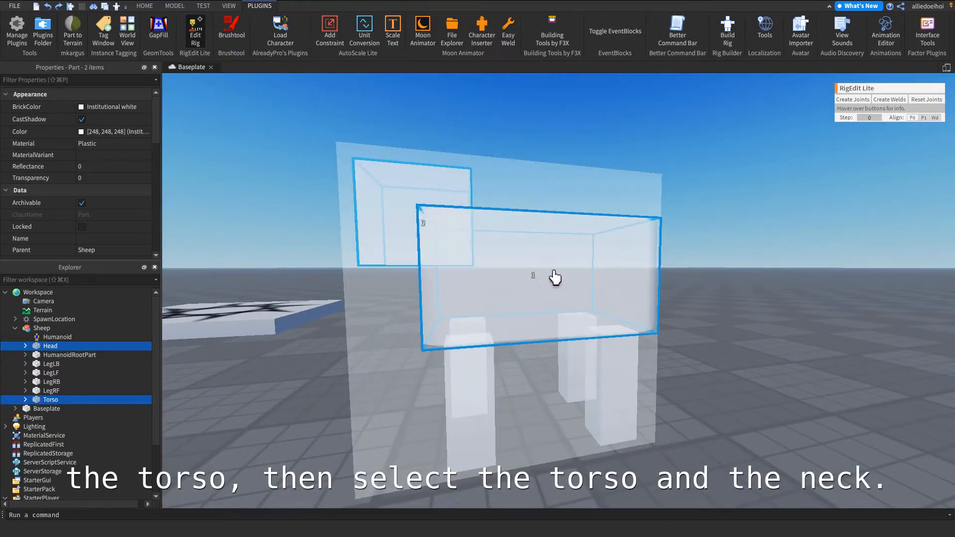
pyautogui.press('a')
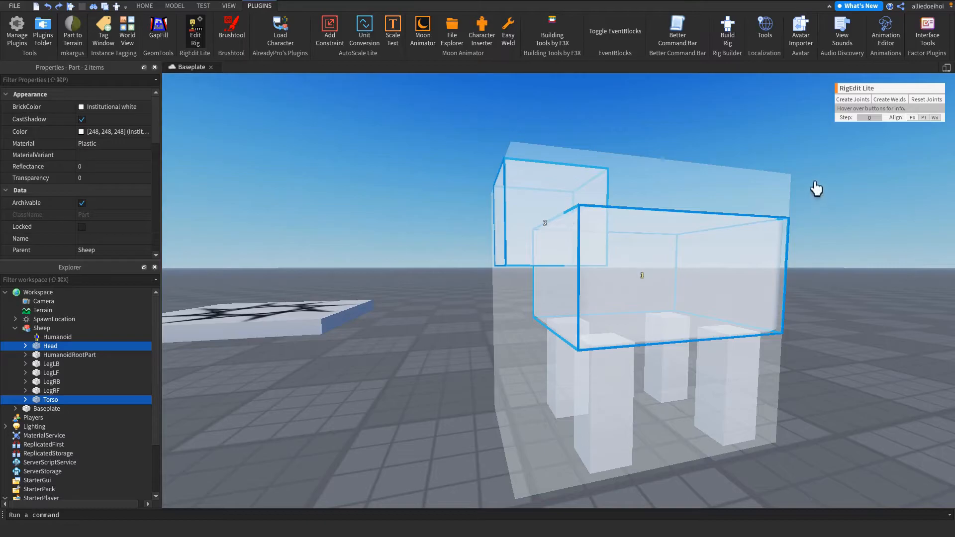
pyautogui.click(866, 103)
# Move the Head joint to the area where the Head and the Torso intersect
pyautogui.moveTo(641, 214); pyautogui.dragTo(631, 213, button='right')
pyautogui.press('a')
pyautogui.press('s')
pyautogui.moveTo(643, 246); pyautogui.dragTo(656, 247)
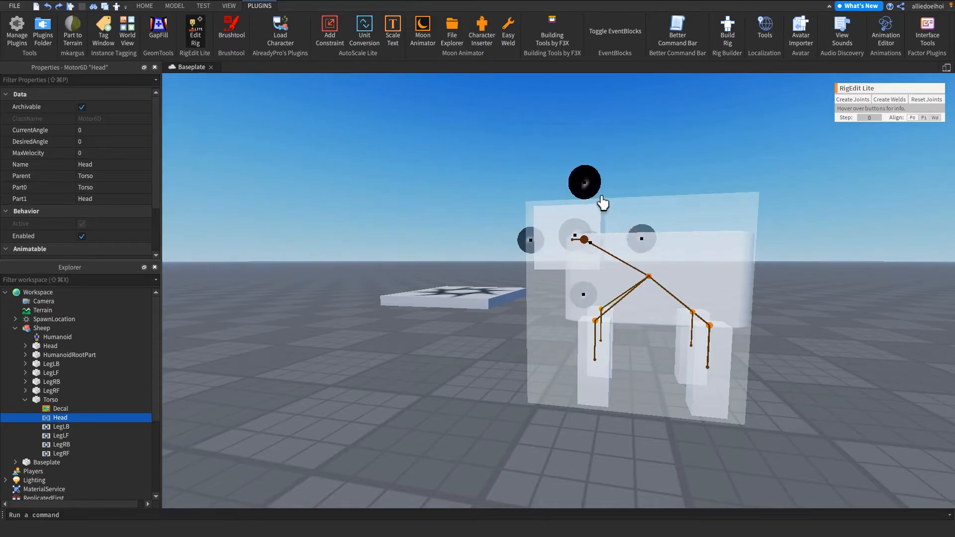
pyautogui.scroll(5, 602, 208)
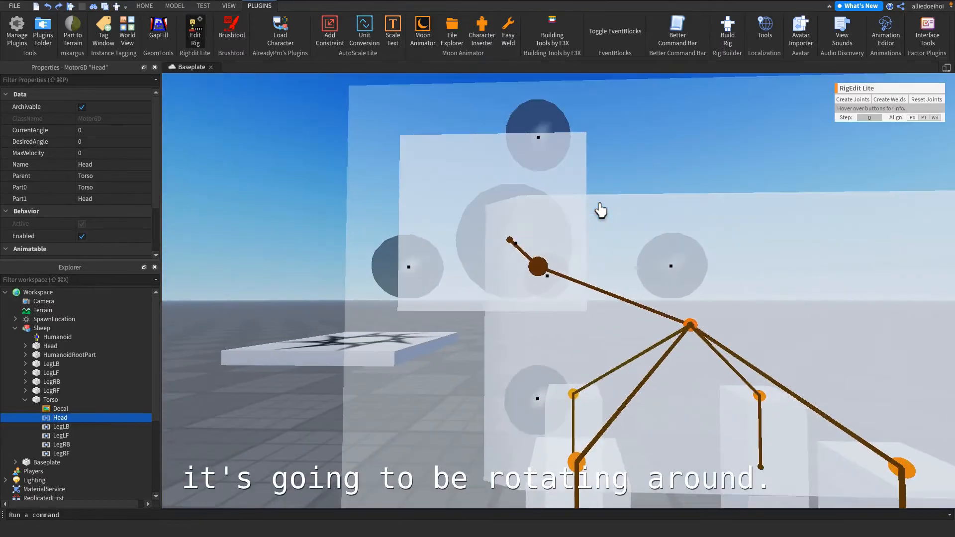
# Examine the Head joint and the complete joint rig from several angles around the sheep
pyautogui.scroll(-5, 617, 254)
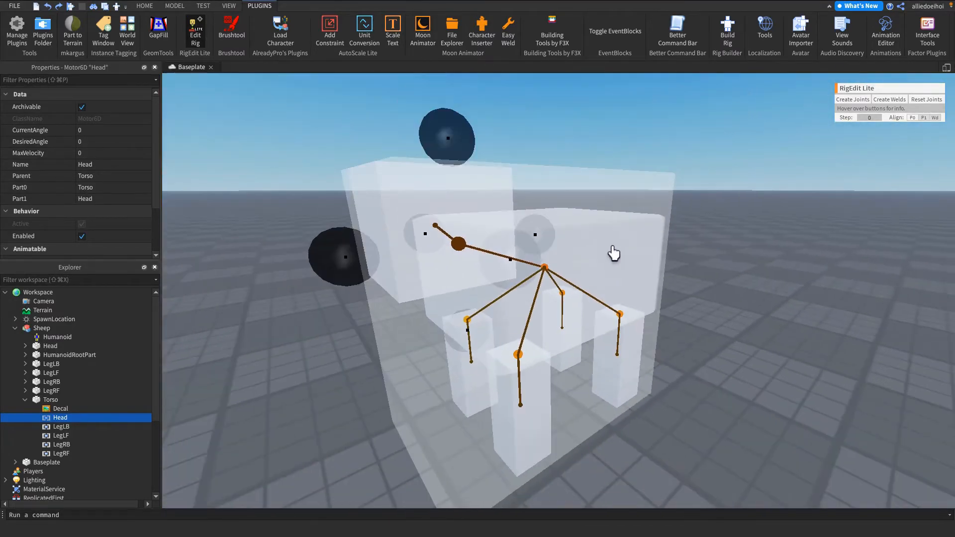
pyautogui.press('a')
pyautogui.moveTo(556, 249); pyautogui.dragTo(575, 257, button='right')
pyautogui.press('d')
pyautogui.press('s')
pyautogui.moveTo(672, 304); pyautogui.dragTo(669, 293, button='right')
pyautogui.press('s')
pyautogui.press('w')
pyautogui.click(668, 286)
pyautogui.press('a')
pyautogui.moveTo(397, 349); pyautogui.dragTo(401, 353, button='right')
pyautogui.press('w')
pyautogui.press('a')
pyautogui.press('s')
# Collapse the Torso's contents, close RigEdit Lite and select the Sheep model
pyautogui.click(25, 399)
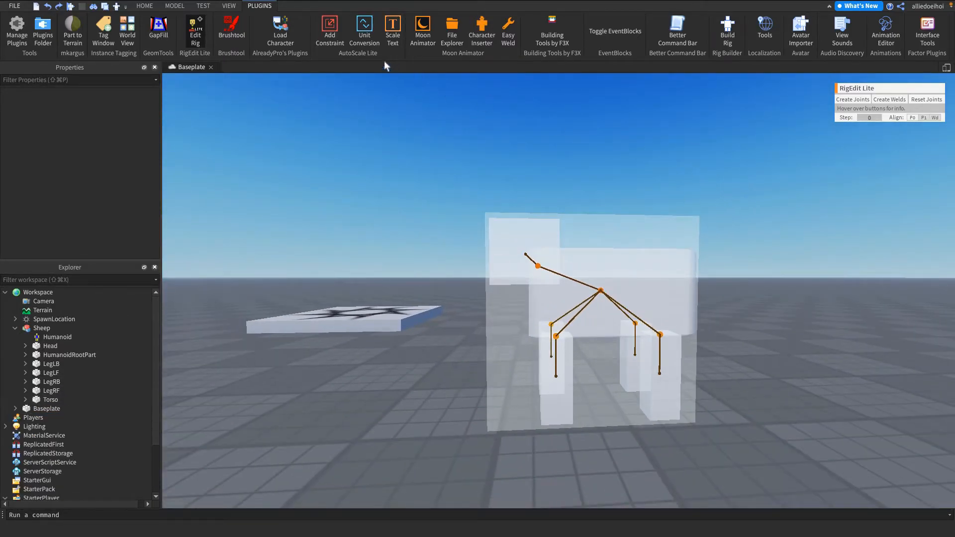
pyautogui.click(202, 40)
pyautogui.moveTo(671, 279); pyautogui.dragTo(674, 282, button='right')
pyautogui.press('w')
pyautogui.press('a')
pyautogui.press('s')
pyautogui.click(493, 276)
pyautogui.press('s')
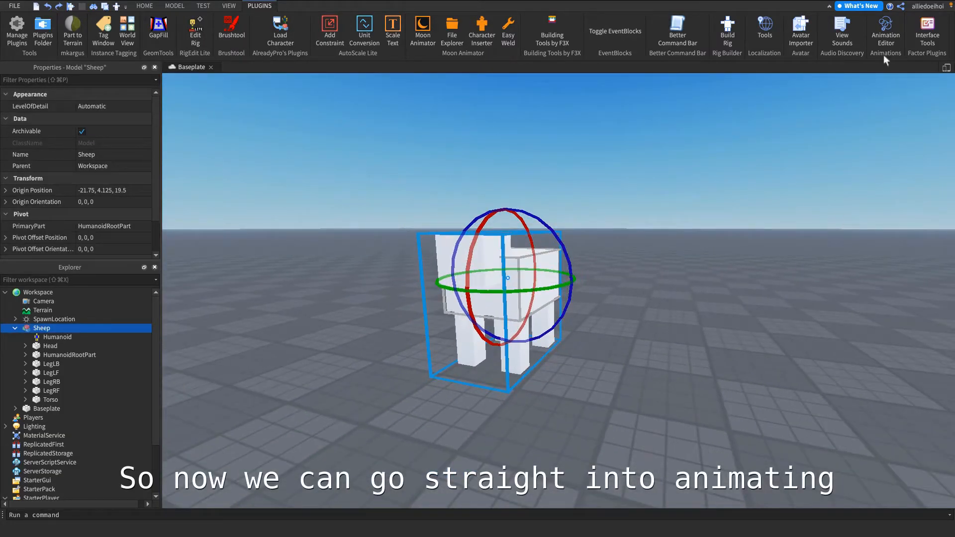
# Create an animation named Walk for the Sheep in the Animation Editor and open the list of part tracks to add
pyautogui.click(885, 48)
pyautogui.press('a')
pyautogui.click(634, 229)
pyautogui.press('w')
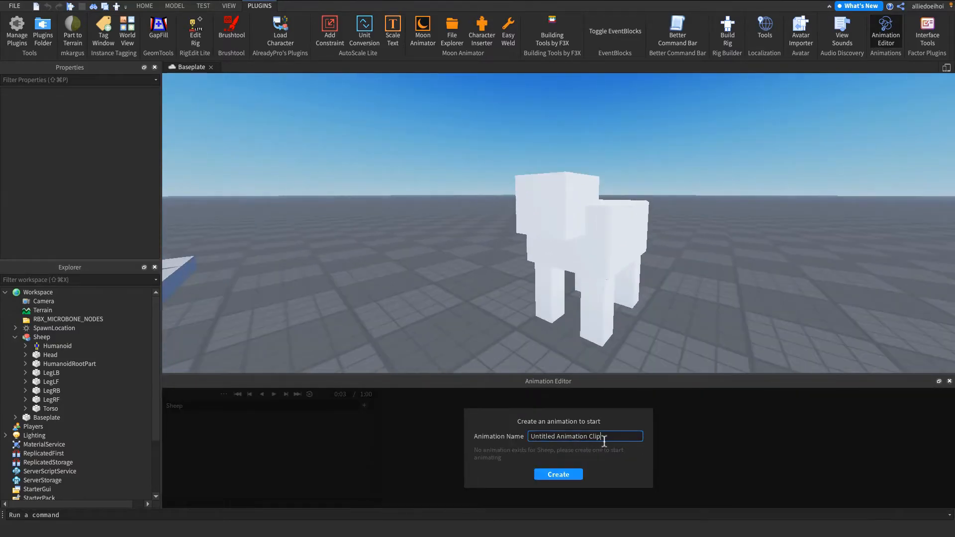
pyautogui.write('Walk')
pyautogui.press('Return')
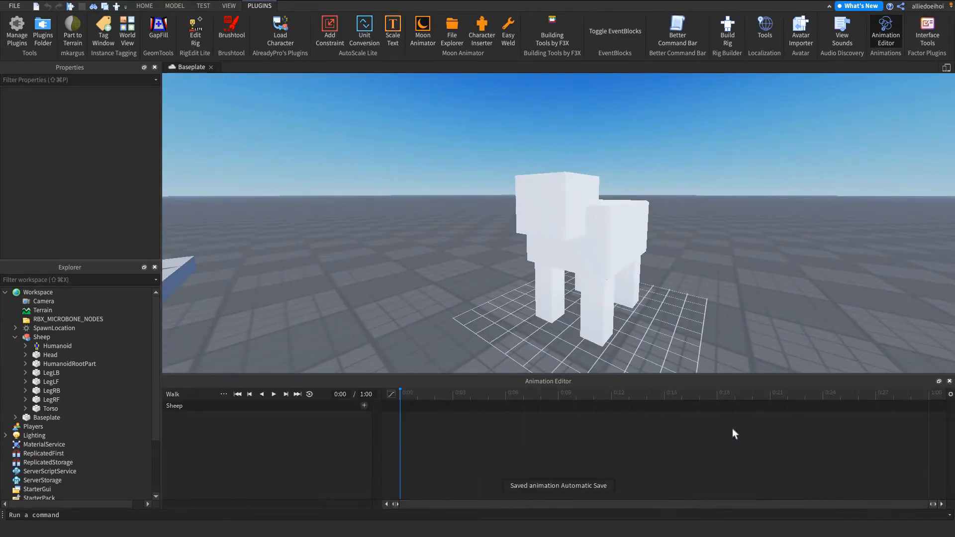
pyautogui.click(365, 406)
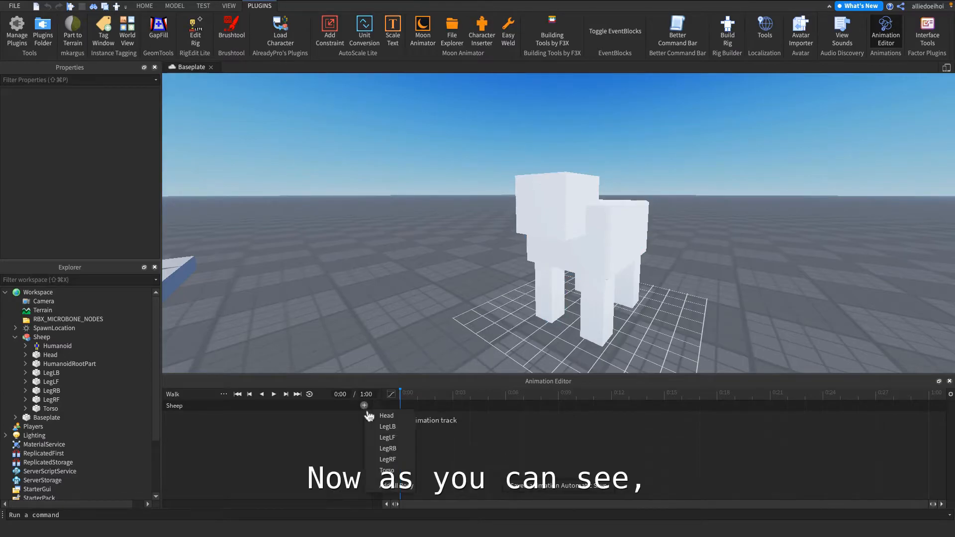
# Add tracks for all of the sheep's body parts to the Walk animation and select the LegLF part
pyautogui.click(392, 486)
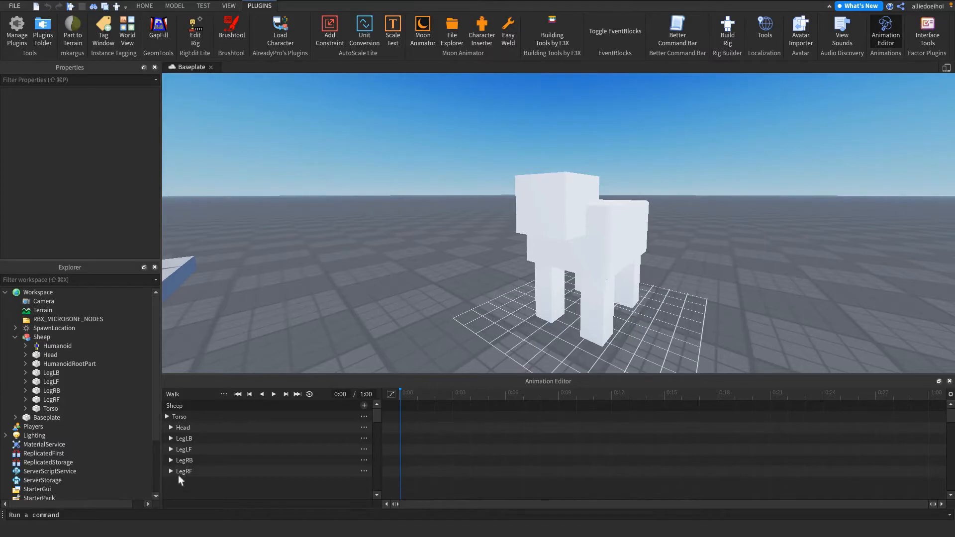
pyautogui.click(592, 307)
pyautogui.moveTo(598, 306); pyautogui.dragTo(604, 305, button='right')
pyautogui.press('w')
pyautogui.press('w')
pyautogui.scroll(-5, 572, 229)
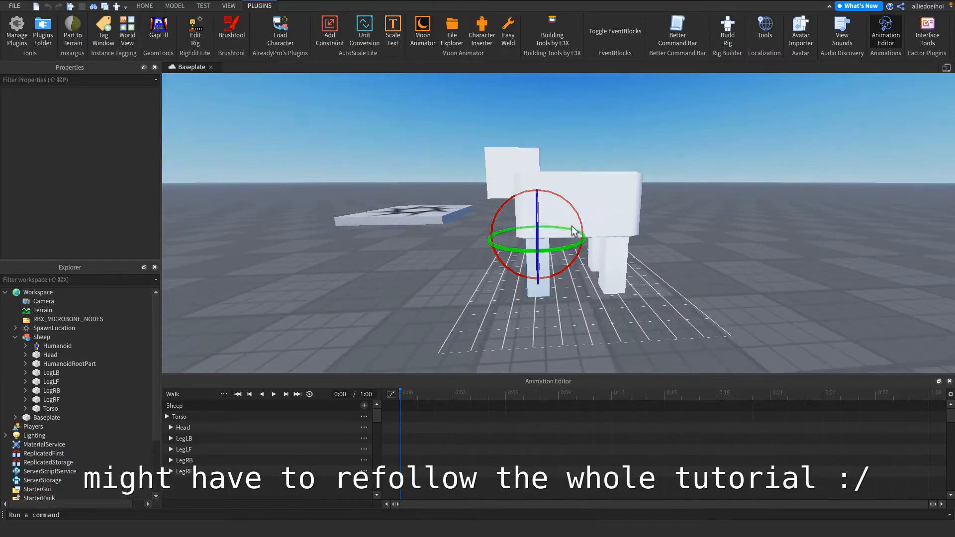
# Try swinging LegLF forward and backward about its joint, inspect the leg's upper end, and undo the rotation
pyautogui.scroll(3, 578, 224)
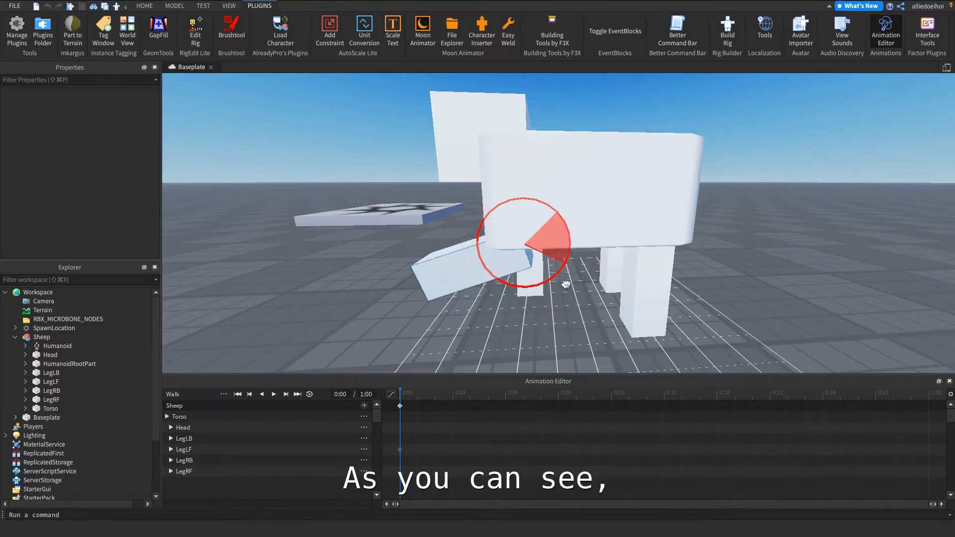
pyautogui.moveTo(570, 243); pyautogui.dragTo(563, 192)
pyautogui.scroll(10, 563, 192)
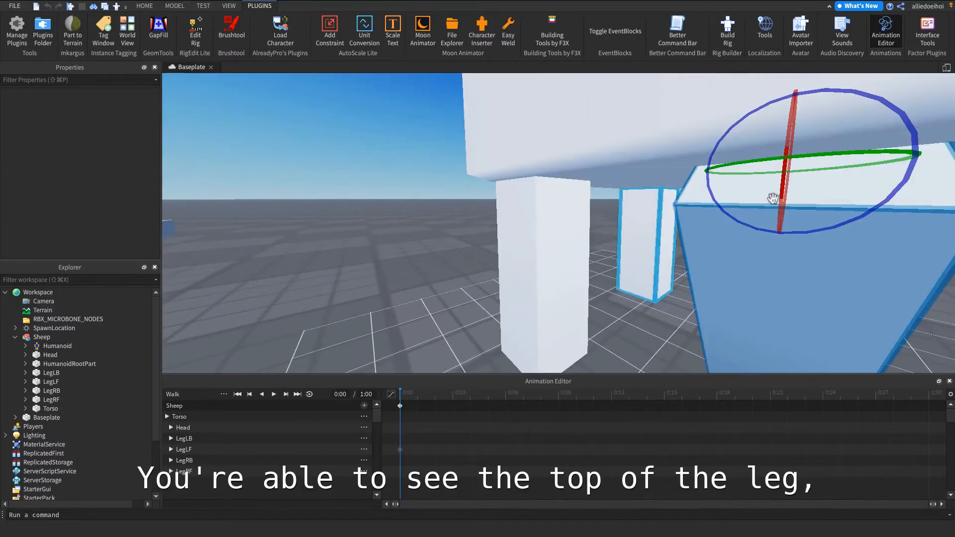
pyautogui.scroll(-8, 762, 185)
pyautogui.scroll(4, 710, 194)
pyautogui.scroll(-6, 533, 237)
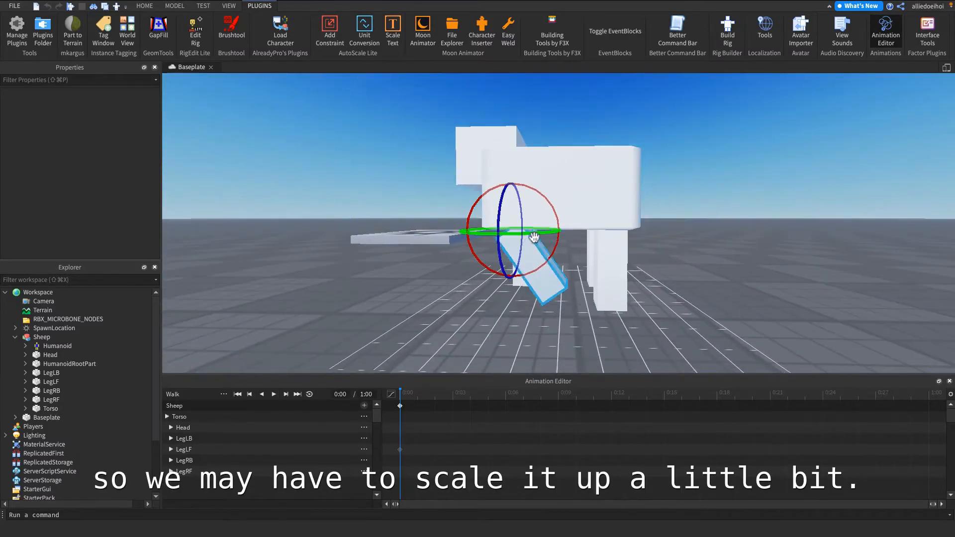
pyautogui.moveTo(559, 223); pyautogui.dragTo(611, 295)
pyautogui.press('a')
pyautogui.moveTo(628, 294); pyautogui.dragTo(636, 284, button='right')
pyautogui.press('d')
pyautogui.press('super+z')
# Try rotating the sheep's Head about its joint and undo the rotation
pyautogui.press('s')
pyautogui.press('w')
pyautogui.press('d')
pyautogui.press('a')
pyautogui.click(568, 154)
pyautogui.scroll(-5, 578, 154)
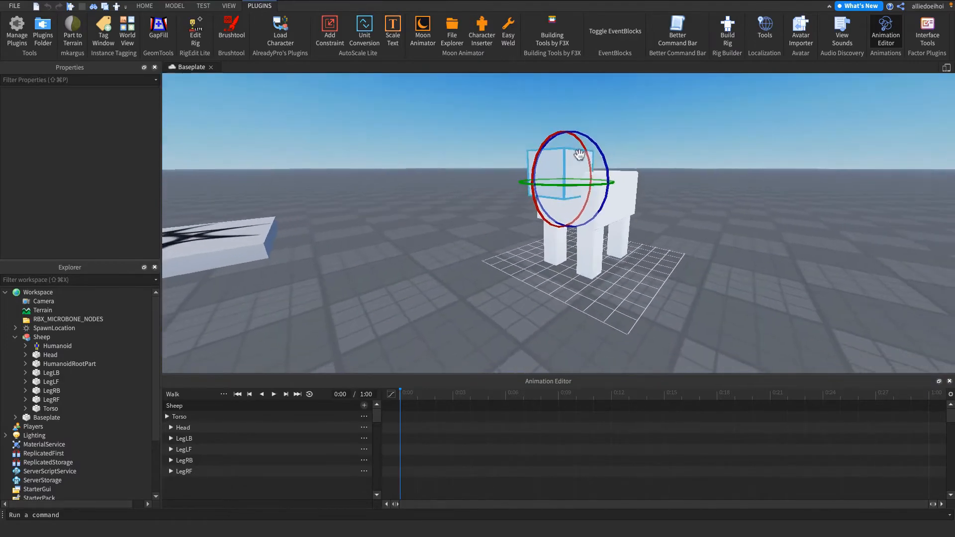
pyautogui.moveTo(591, 160); pyautogui.dragTo(596, 237)
pyautogui.moveTo(458, 226); pyautogui.dragTo(591, 117)
pyautogui.press('super+z')
# Try rotating the sheep's Torso about its joint and undo the rotation
pyautogui.click(610, 190)
pyautogui.moveTo(610, 190); pyautogui.dragTo(592, 196, button='right')
pyautogui.press('d')
pyautogui.moveTo(592, 196); pyautogui.dragTo(663, 202)
pyautogui.moveTo(663, 202); pyautogui.dragTo(723, 203, button='right')
pyautogui.press('a')
pyautogui.press('super+z')
# Examine the complete sheep rig from several angles and distances
pyautogui.click(712, 203)
pyautogui.press('s')
pyautogui.scroll(10, 537, 265)
pyautogui.scroll(-8, 516, 223)
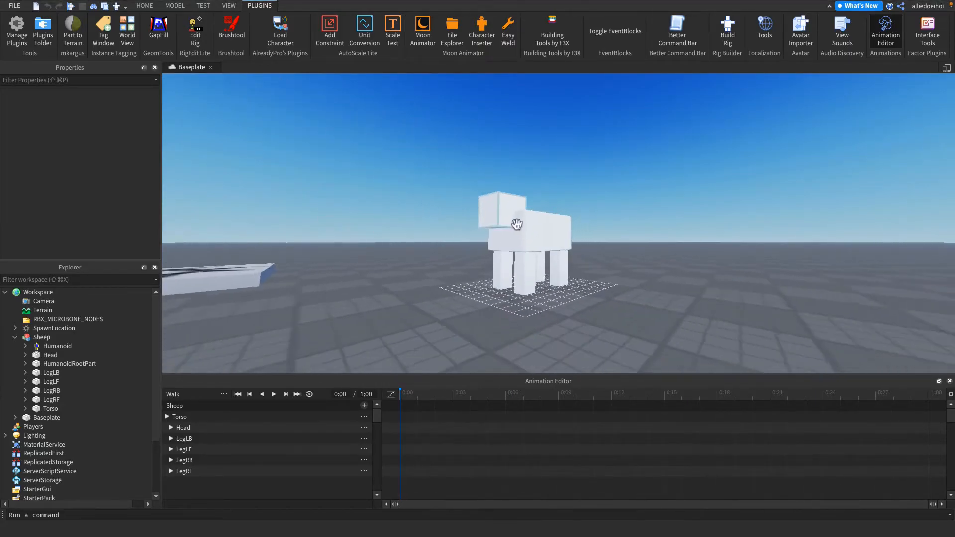
pyautogui.press('w')
pyautogui.press('a')
pyautogui.press('s')
pyautogui.moveTo(670, 213); pyautogui.dragTo(611, 214, button='right')
pyautogui.press('w')
pyautogui.press('d')
pyautogui.press('s')
pyautogui.press('a')
pyautogui.moveTo(741, 141); pyautogui.dragTo(705, 173, button='right')
pyautogui.press('w')
pyautogui.press('s')
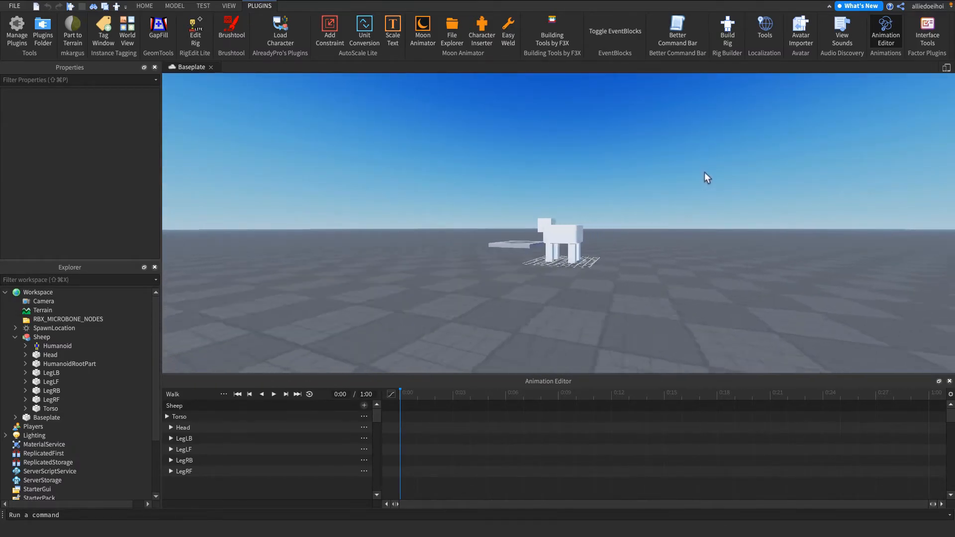
pyautogui.press('w')
pyautogui.press('s')
# Close the Animation Editor and rename the Sheep model as StarterCharacter
pyautogui.click(888, 35)
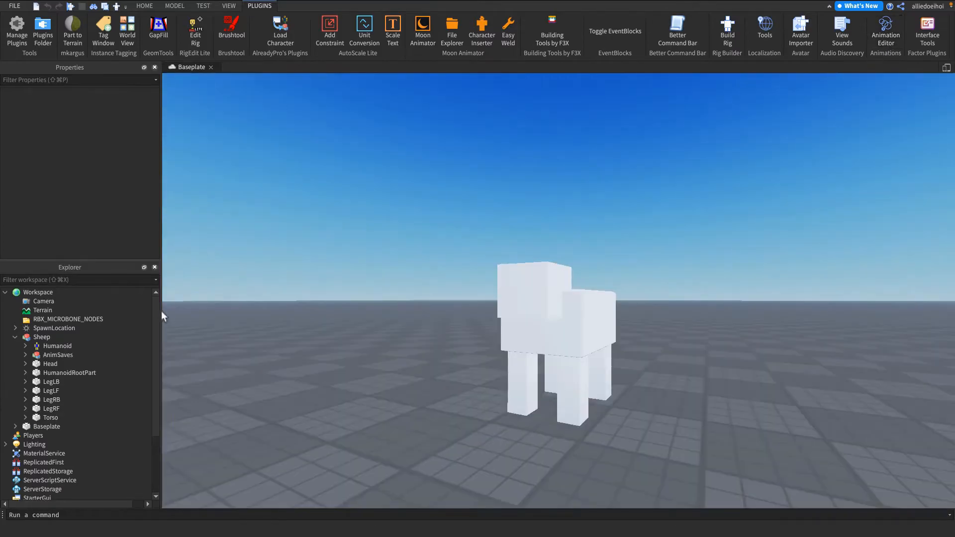
pyautogui.click(15, 337)
pyautogui.click(39, 338)
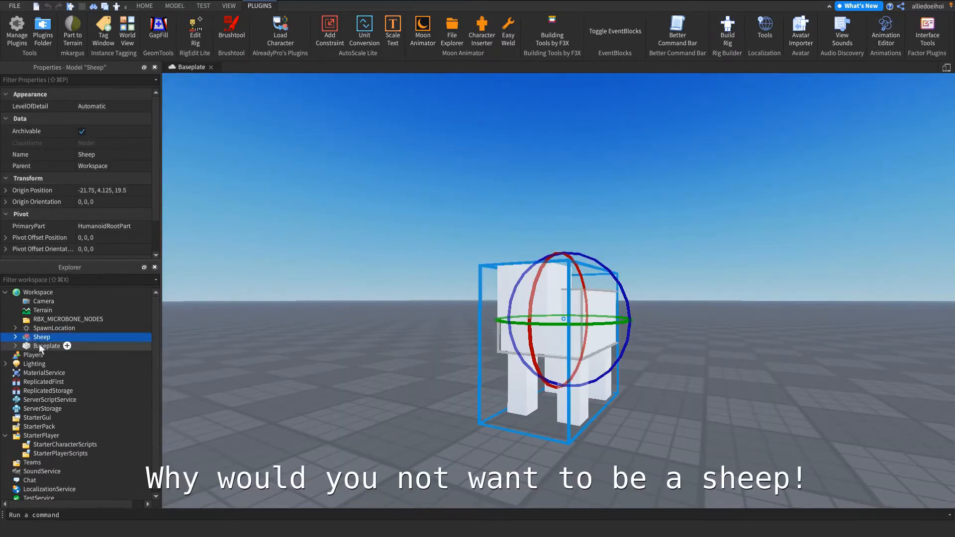
pyautogui.press('F2')
pyautogui.write('Start')
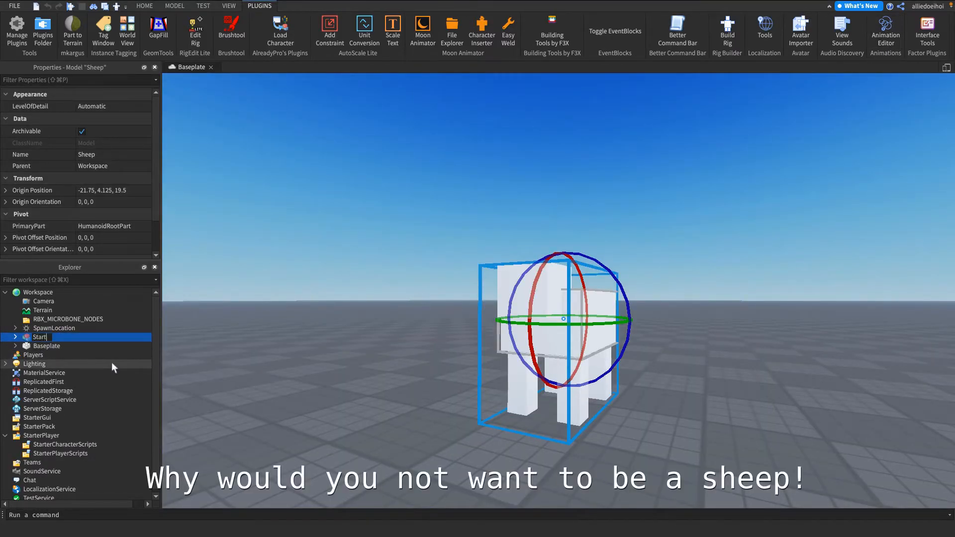
pyautogui.write('erCharacter')
pyautogui.press('Return')
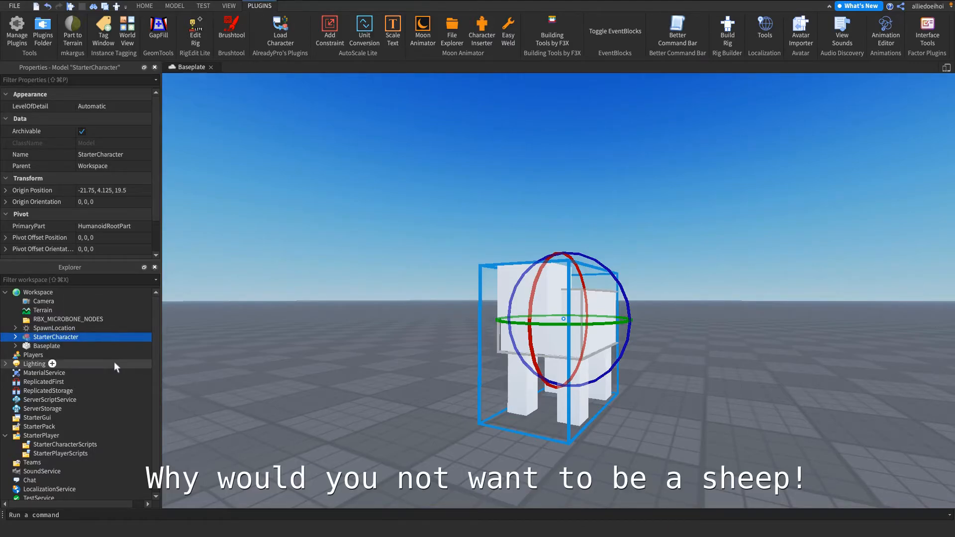
# Move the StarterCharacter model into StarterPlayer and start a play test
pyautogui.moveTo(58, 339); pyautogui.dragTo(49, 437)
pyautogui.click(400, 370)
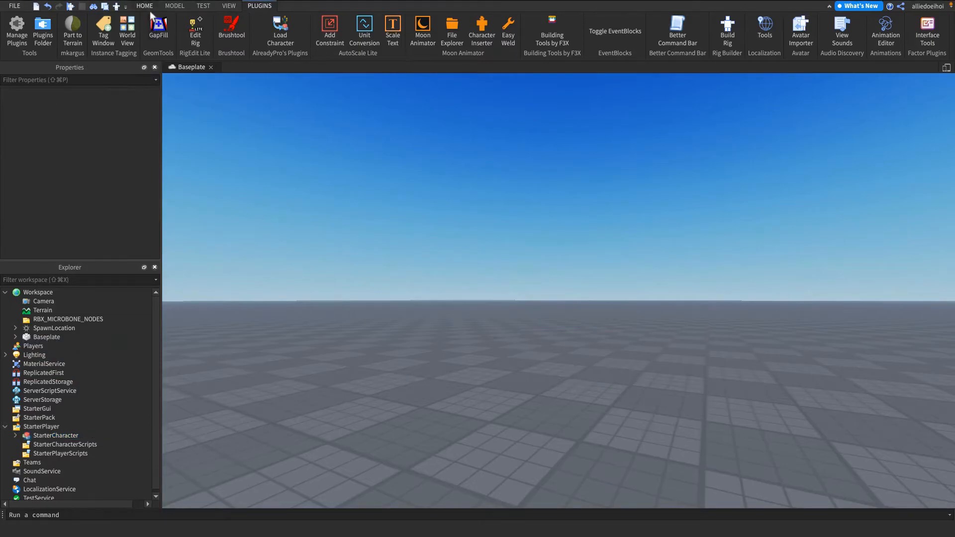
pyautogui.click(144, 6)
pyautogui.press('F5')
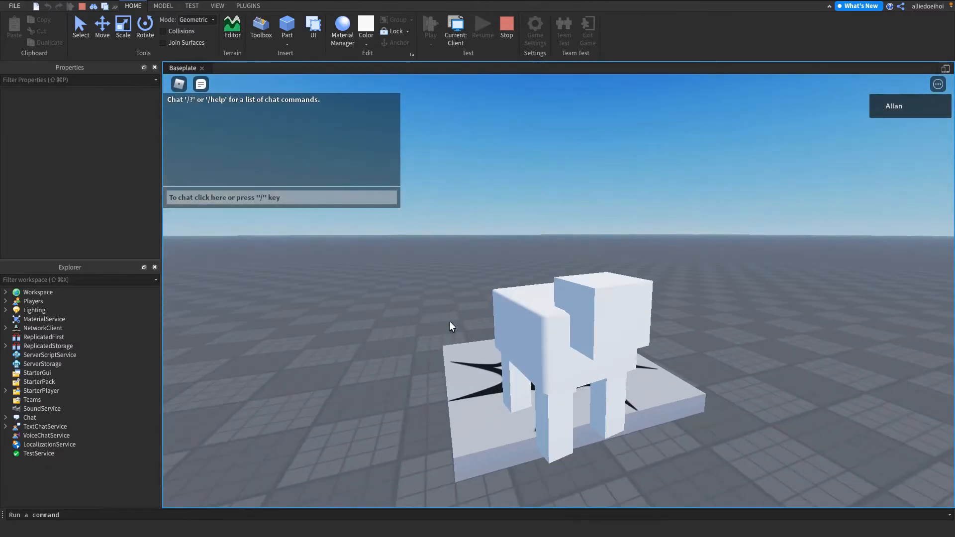
# Walk the sheep character around the spawn location and view it from several angles in the play test
pyautogui.press('s')
pyautogui.press('a')
pyautogui.moveTo(449, 323); pyautogui.dragTo(449, 322, button='right')
pyautogui.press('d')
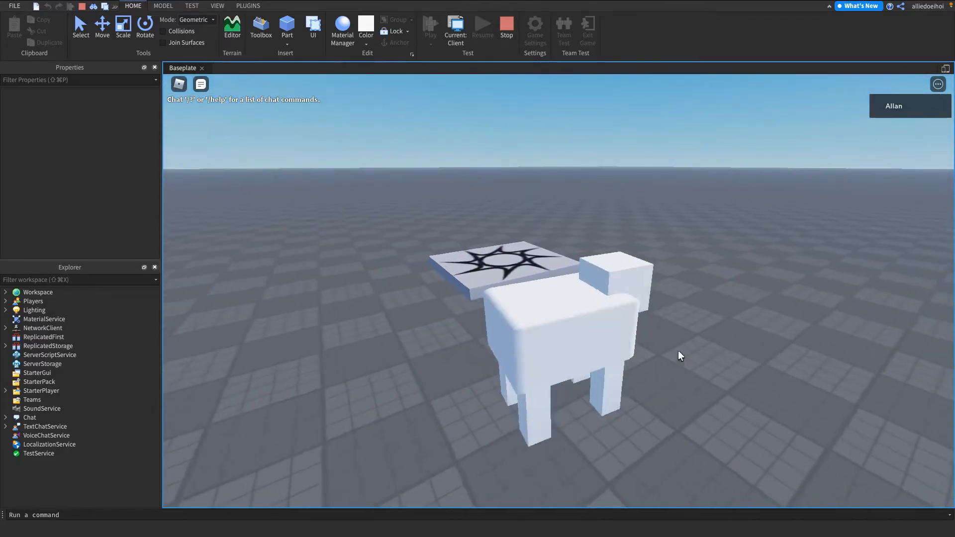
pyautogui.moveTo(565, 314); pyautogui.dragTo(565, 313, button='right')
pyautogui.moveTo(793, 358); pyautogui.dragTo(794, 358, button='right')
pyautogui.press('a')
pyautogui.press('d')
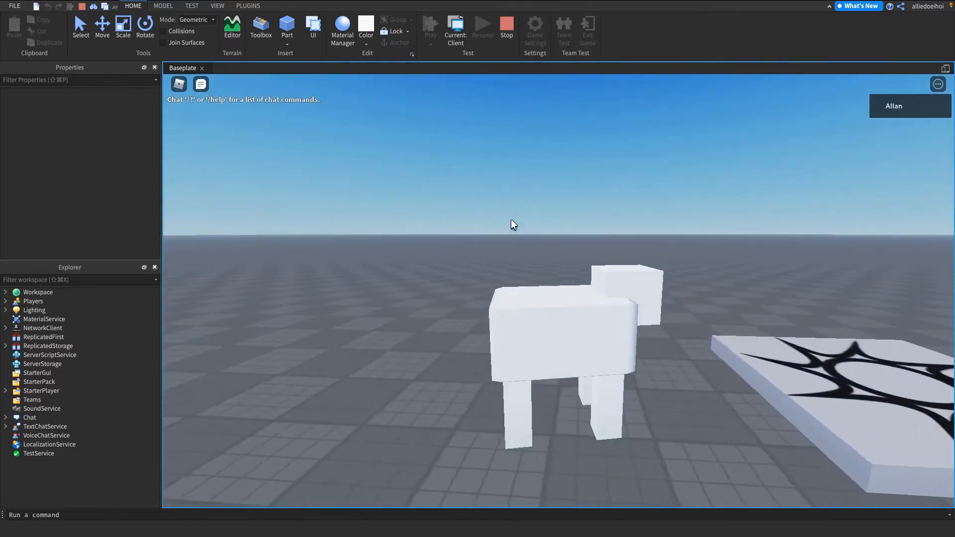
pyautogui.moveTo(489, 251); pyautogui.dragTo(489, 250, button='right')
pyautogui.press('d')
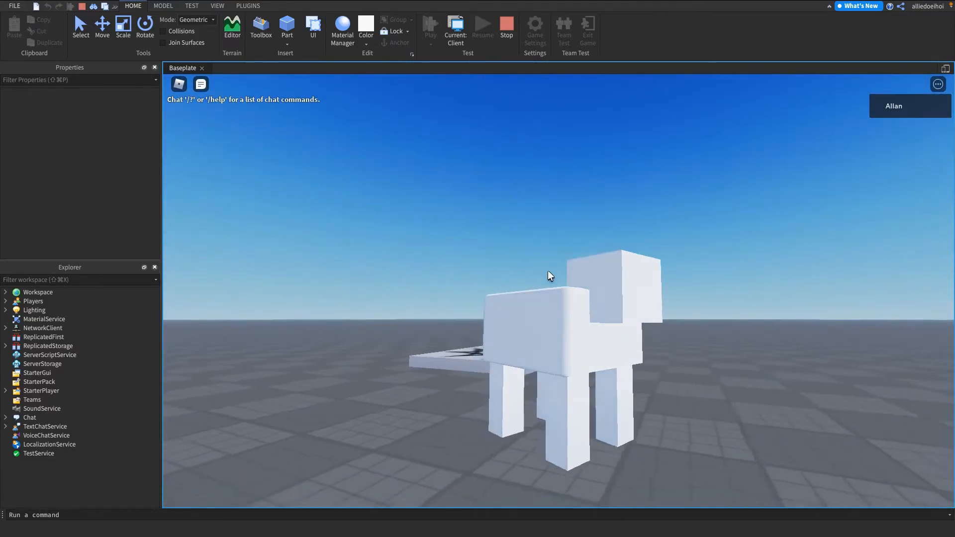
pyautogui.moveTo(551, 274); pyautogui.dragTo(551, 274, button='right')
pyautogui.press('a')
pyautogui.press('s')
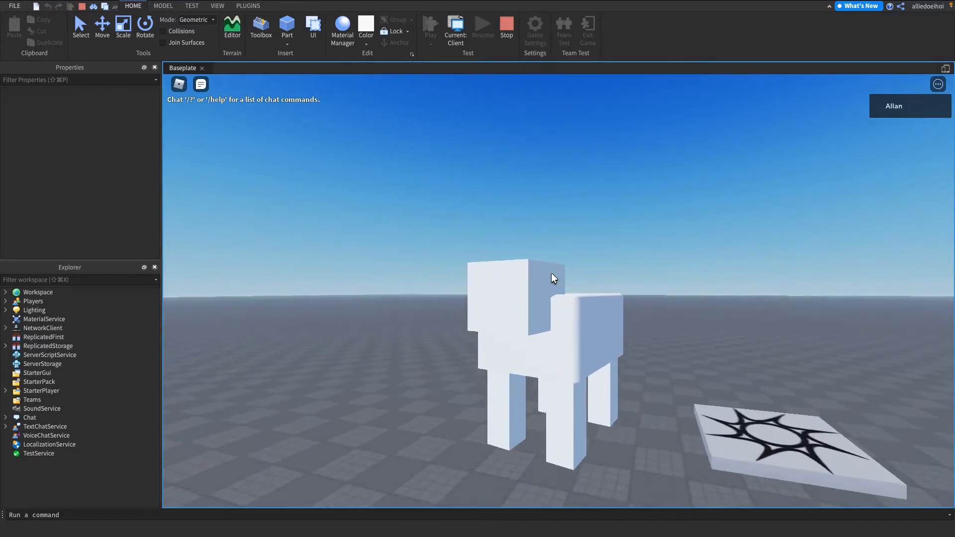
pyautogui.press('w')
pyautogui.press('d')
pyautogui.press('a')
pyautogui.press('d')
pyautogui.moveTo(551, 274); pyautogui.dragTo(552, 274, button='right')
pyautogui.press('d')
pyautogui.press('a')
pyautogui.press('s')
# Expand the player's character in Workspace and inspect its Animate script and Humanoid properties
pyautogui.click(6, 293)
pyautogui.click(15, 329)
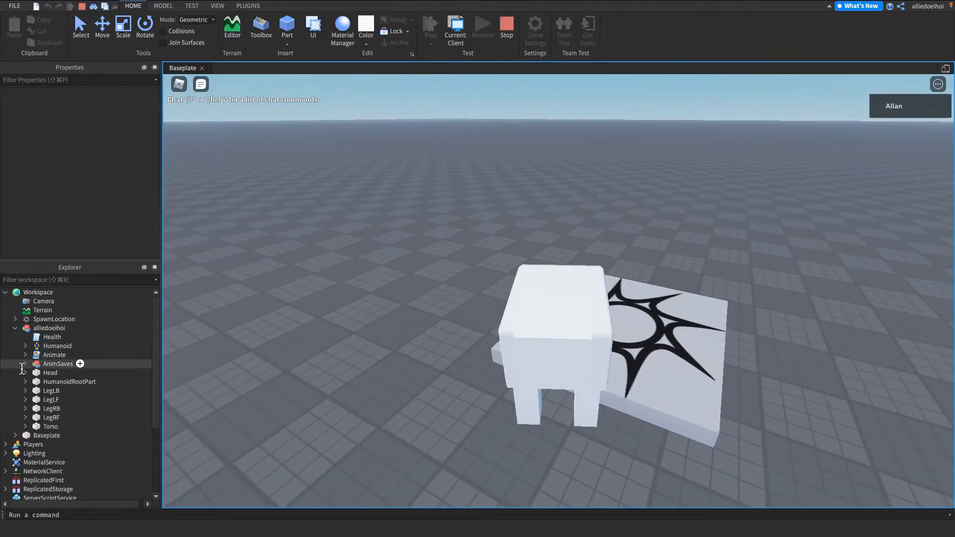
pyautogui.click(25, 355)
pyautogui.click(48, 356)
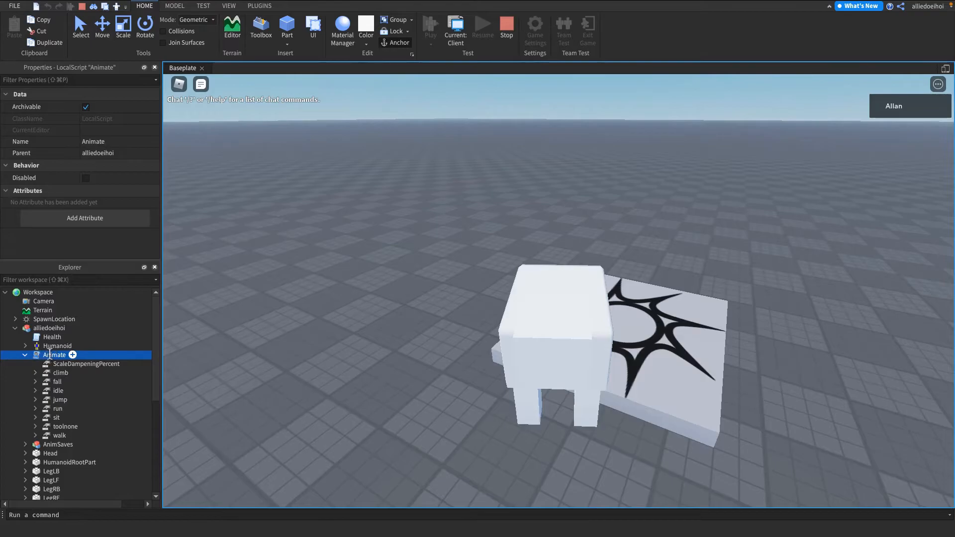
pyautogui.click(56, 345)
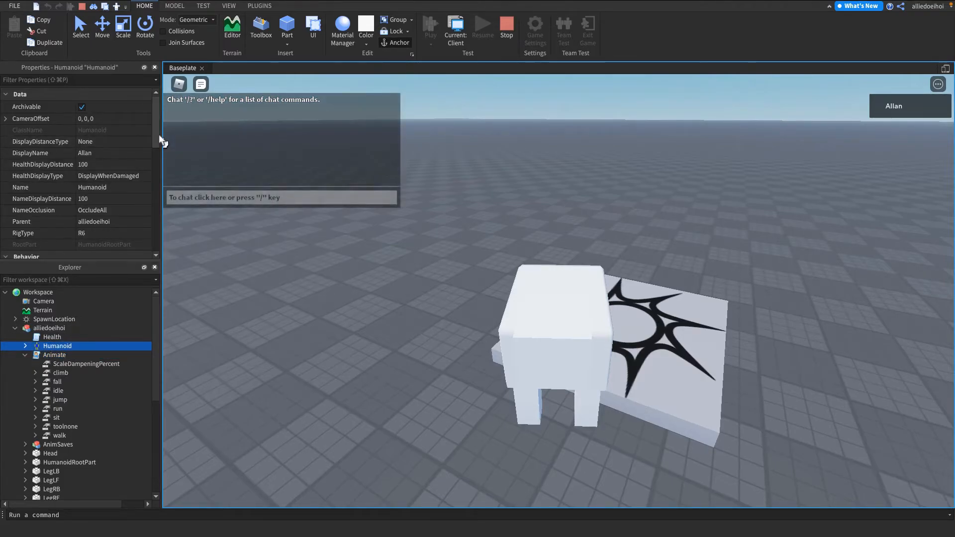
pyautogui.scroll(-2, 158, 141)
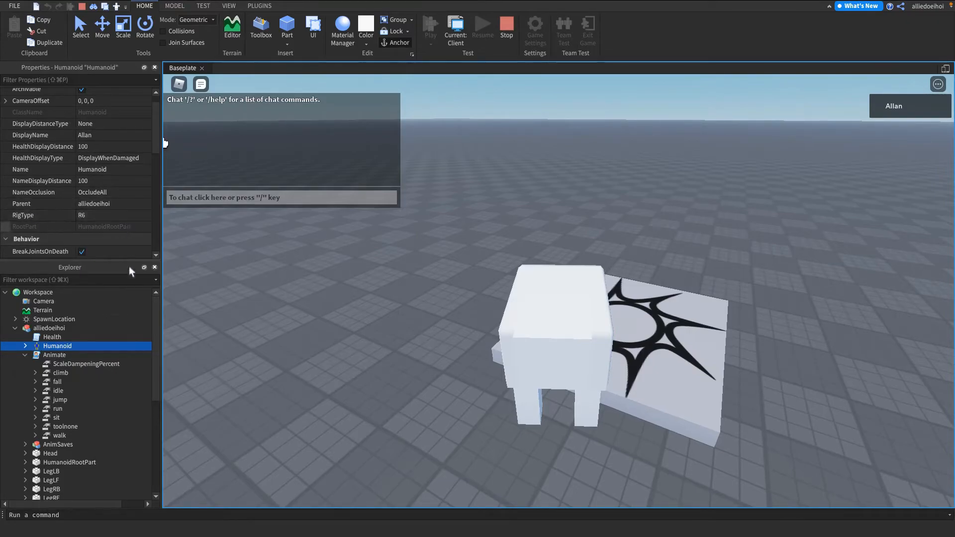
pyautogui.scroll(-1, 149, 367)
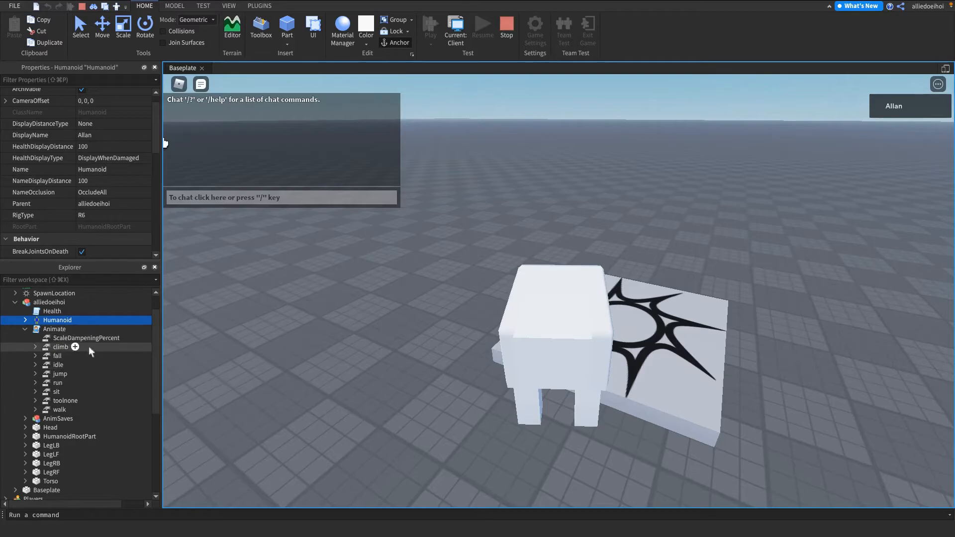
# Expand the fall value inside Animate and copy the whole Animate script from the running character
pyautogui.click(35, 356)
pyautogui.click(60, 329)
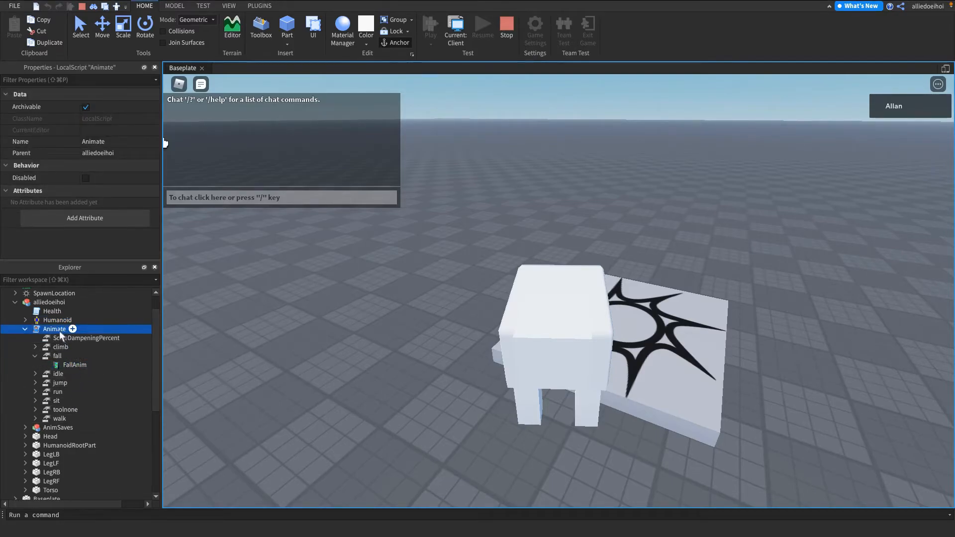
pyautogui.rightClick(60, 329)
pyautogui.click(106, 47)
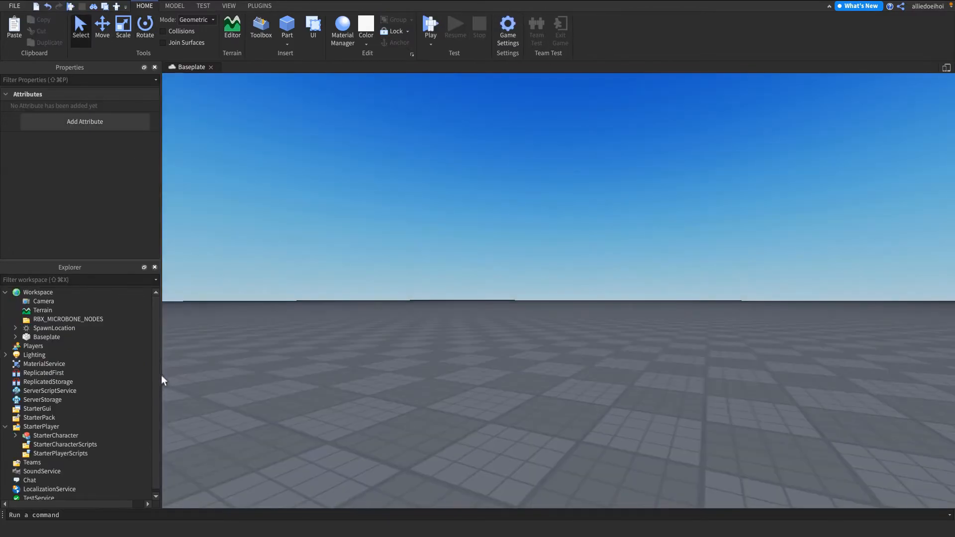
# Paste the copied Animate script into StarterCharacterScripts
pyautogui.click(58, 447)
pyautogui.rightClick(58, 447)
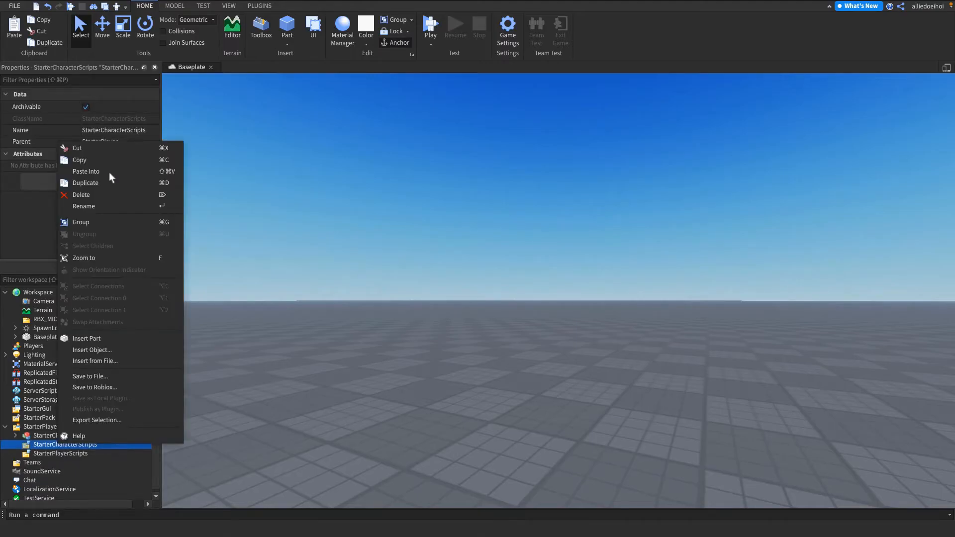
pyautogui.click(114, 170)
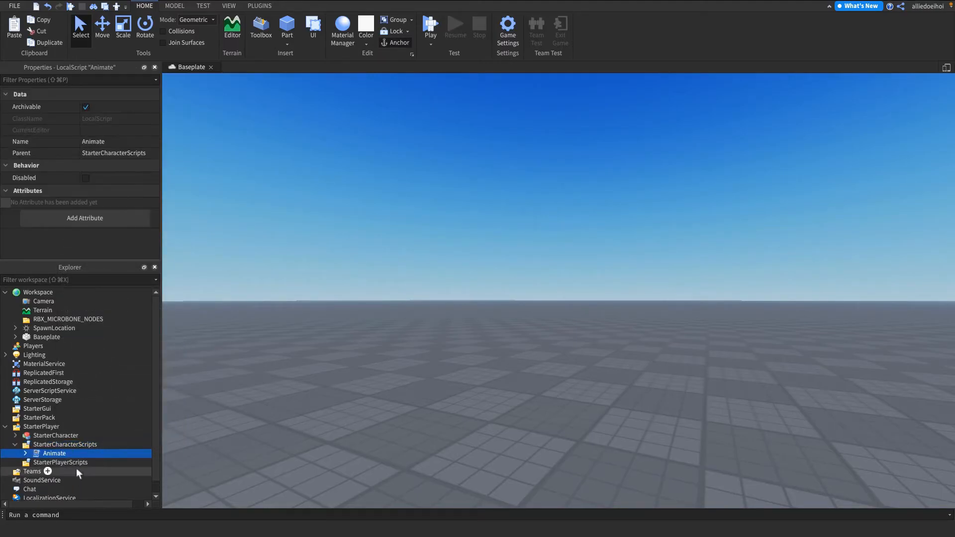
# Expand the pasted Animate script and inspect the properties of FallAnim under fall
pyautogui.click(29, 454)
pyautogui.scroll(-3, 148, 413)
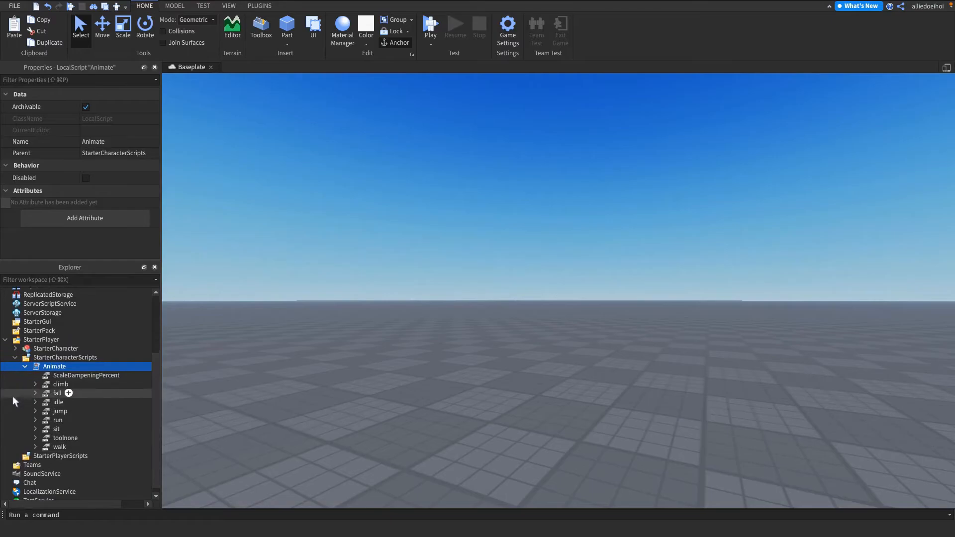
pyautogui.click(35, 394)
pyautogui.click(50, 403)
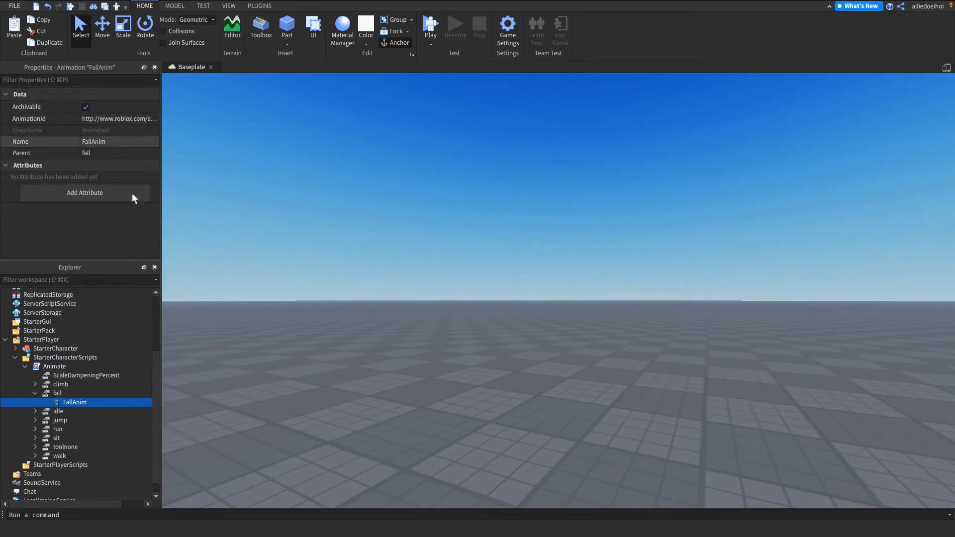
pyautogui.click(340, 323)
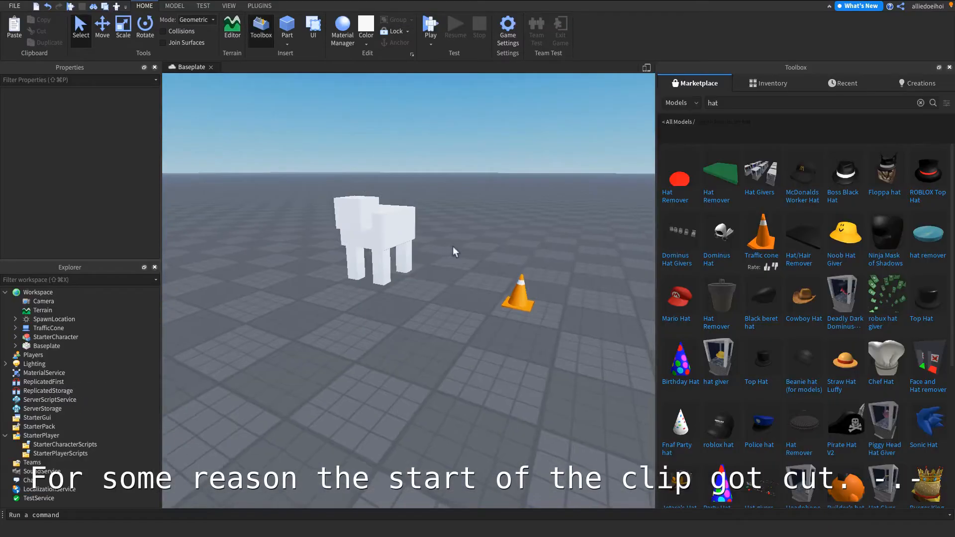
# Select the TrafficCone hat's Handle, focus on it and expand its contents
pyautogui.scroll(3, 452, 246)
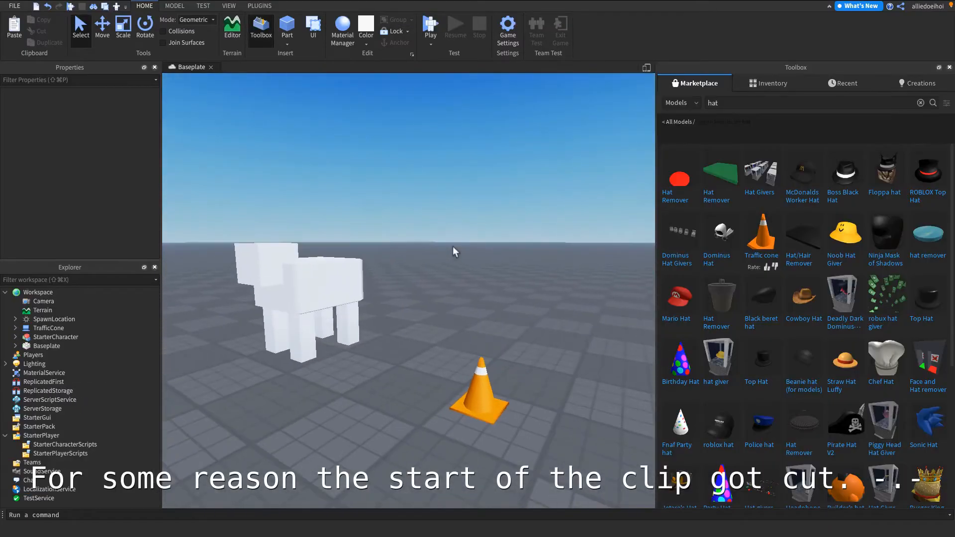
pyautogui.scroll(2, 490, 411)
pyautogui.scroll(-4, 490, 411)
pyautogui.moveTo(490, 411); pyautogui.dragTo(490, 411, button='right')
pyautogui.press('d')
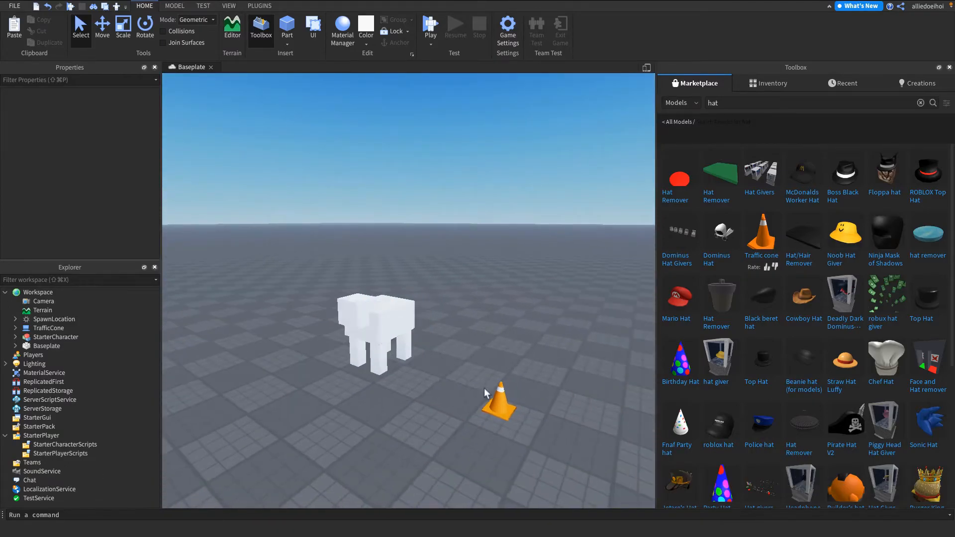
pyautogui.click(501, 405)
pyautogui.press('f')
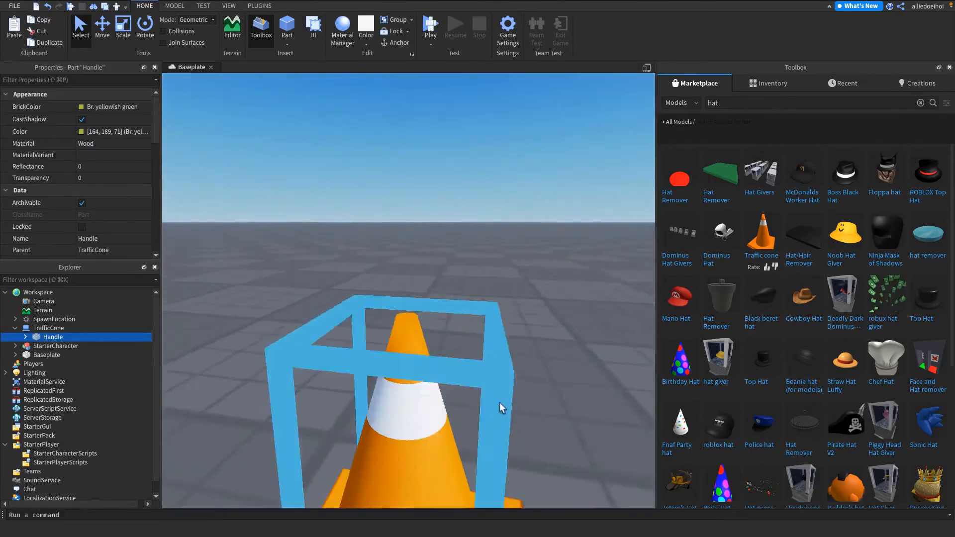
pyautogui.press('a')
pyautogui.press('s')
pyautogui.click(25, 338)
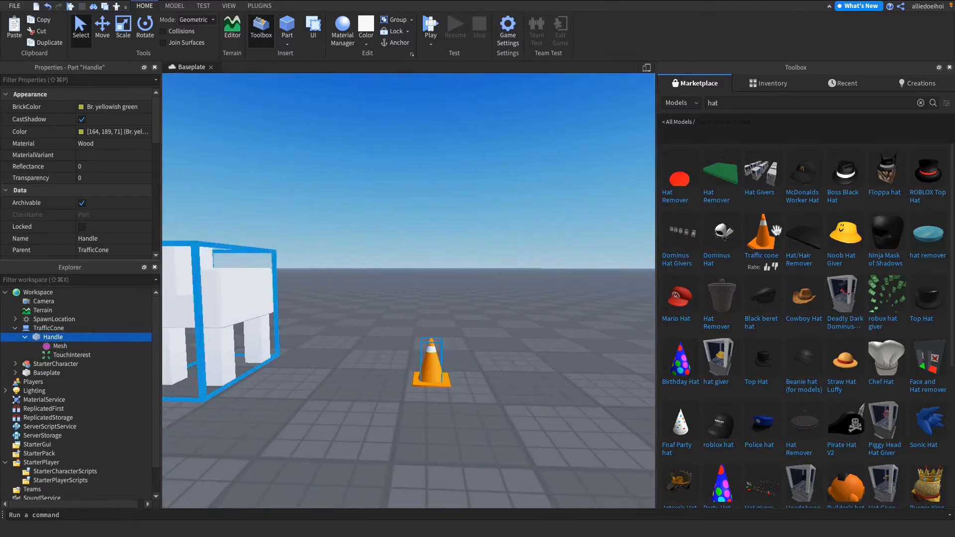
pyautogui.moveTo(752, 237)
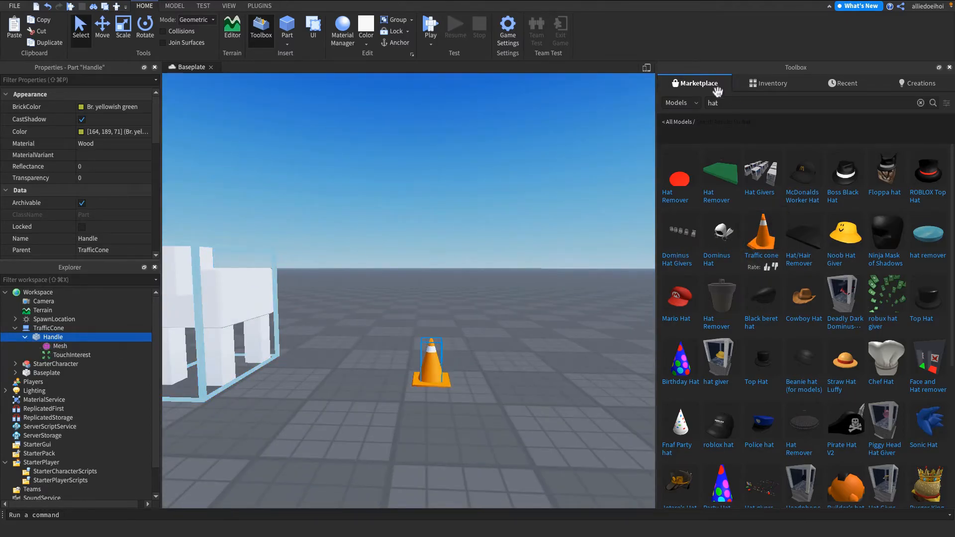
# Close the Toolbox and clear the selection in the viewport
pyautogui.click(714, 104)
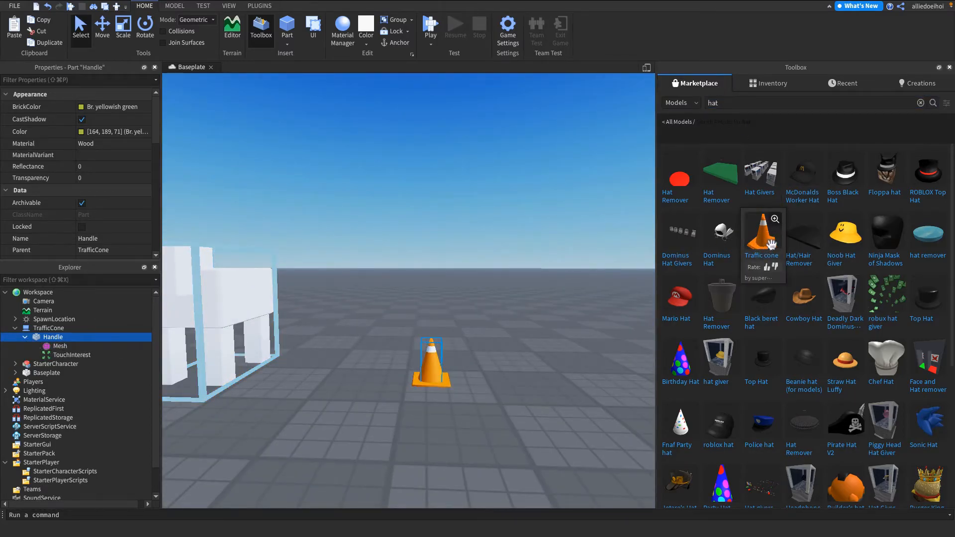
pyautogui.click(949, 67)
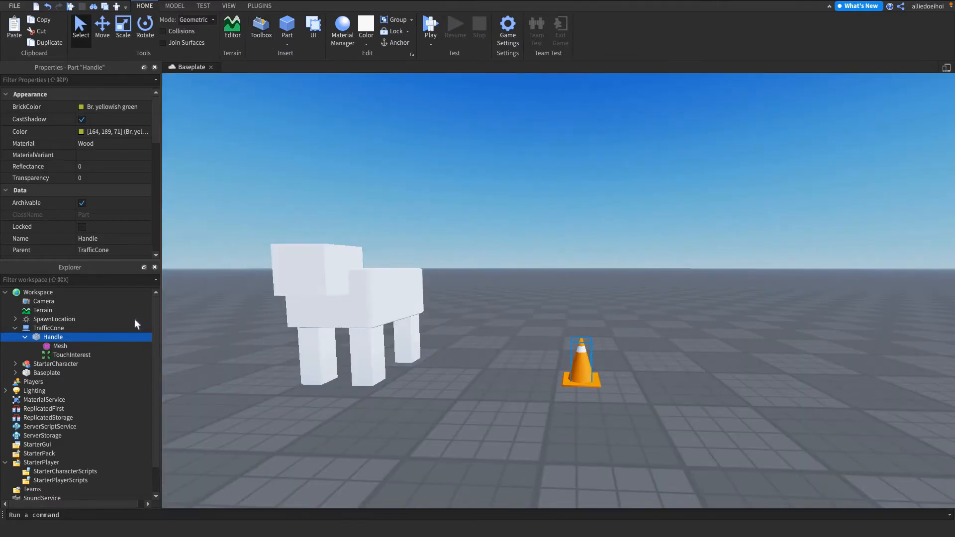
pyautogui.moveTo(377, 333); pyautogui.dragTo(510, 312, button='right')
pyautogui.click(671, 223)
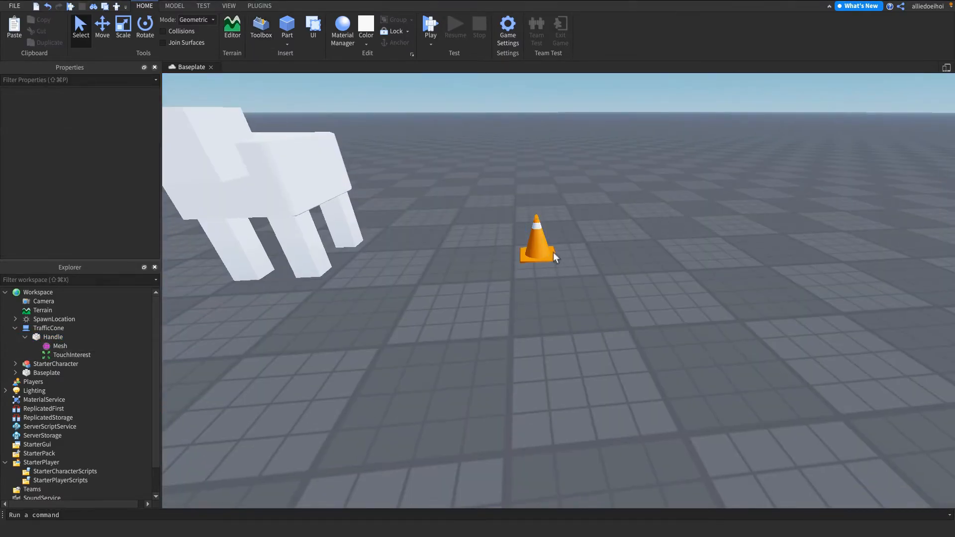
# Move the TrafficCone hat into the StarterCharacter model
pyautogui.moveTo(553, 252); pyautogui.dragTo(559, 246, button='right')
pyautogui.scroll(5, 559, 246)
pyautogui.click(548, 335)
pyautogui.press('f')
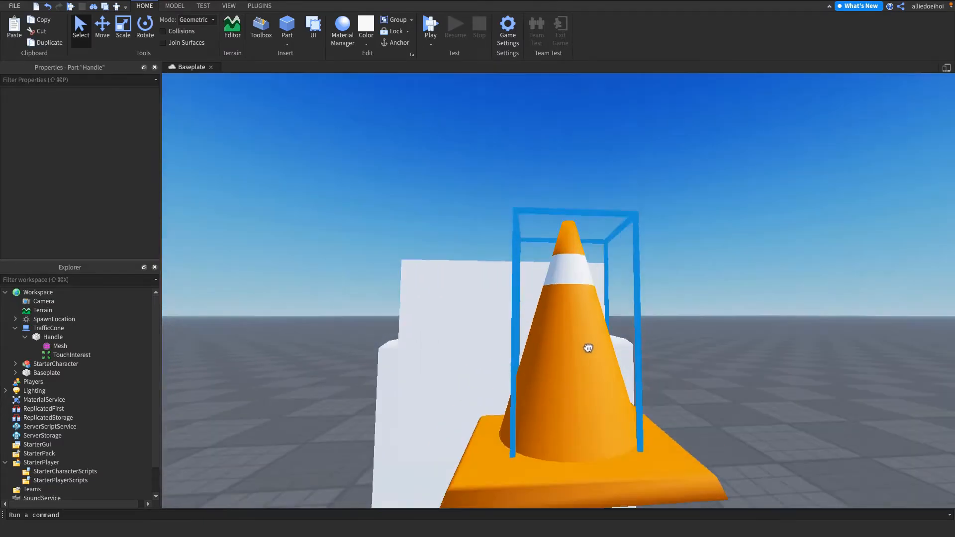
pyautogui.scroll(-5, 588, 348)
pyautogui.moveTo(588, 348); pyautogui.dragTo(681, 382)
pyautogui.press('d')
pyautogui.click(48, 328)
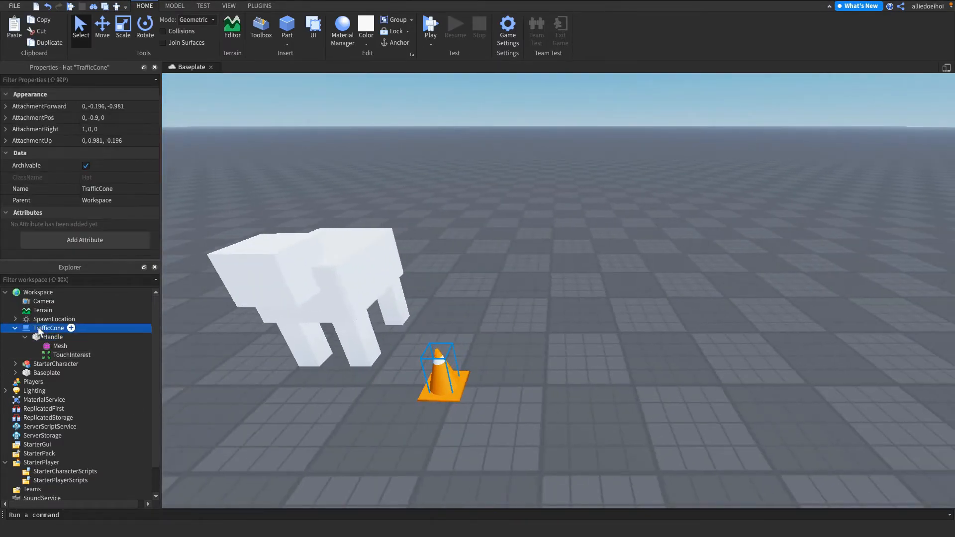
pyautogui.moveTo(42, 351); pyautogui.dragTo(44, 364)
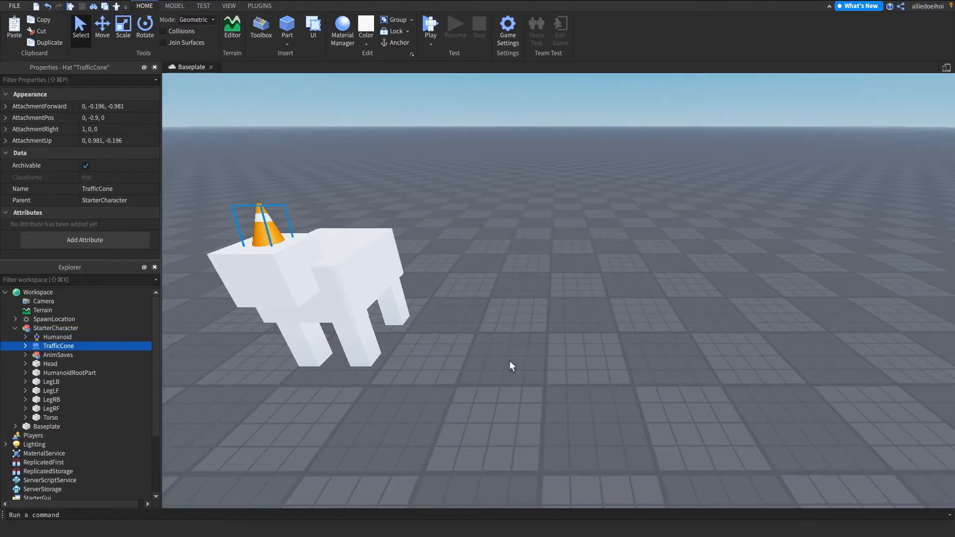
# Focus on the cone on the sheep's head and inspect the TrafficCone's Handle, the Head's contents and the TrafficCone's properties
pyautogui.press('f')
pyautogui.click(28, 356)
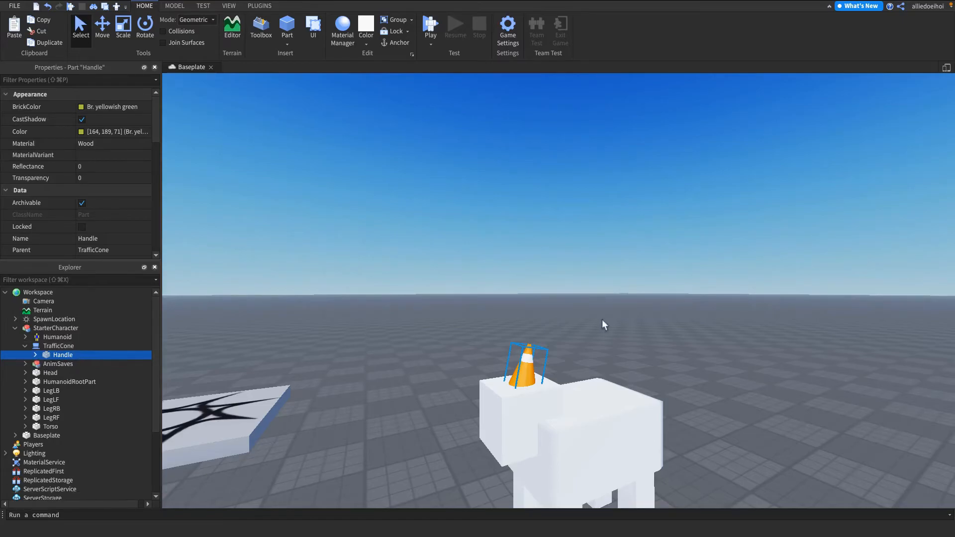
pyautogui.moveTo(606, 344); pyautogui.dragTo(612, 326, button='right')
pyautogui.scroll(5, 558, 339)
pyautogui.moveTo(559, 339); pyautogui.dragTo(558, 383, button='right')
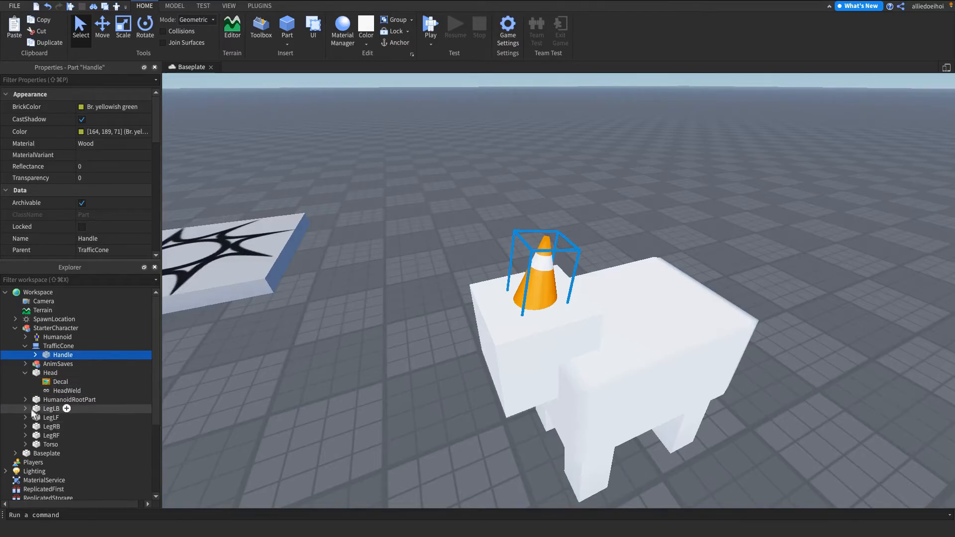
pyautogui.click(22, 376)
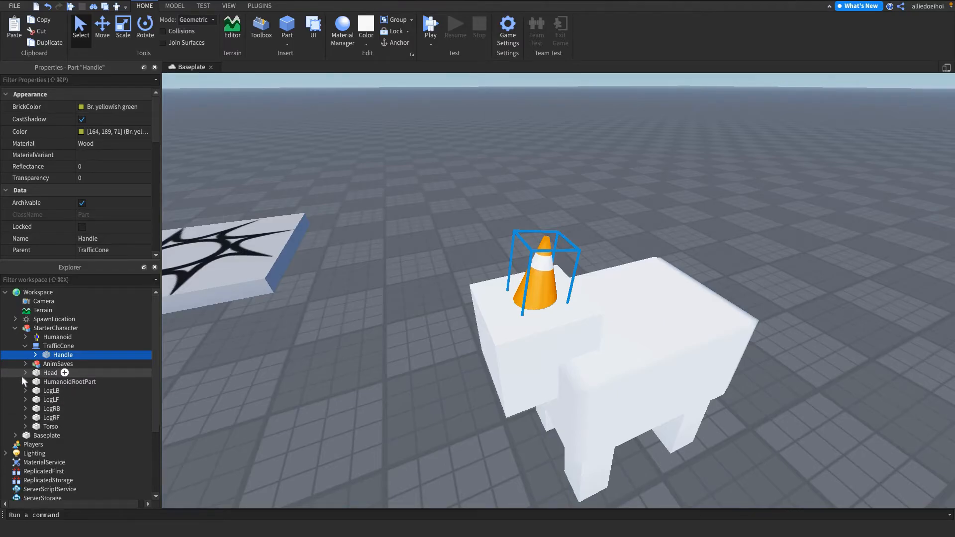
pyautogui.click(49, 348)
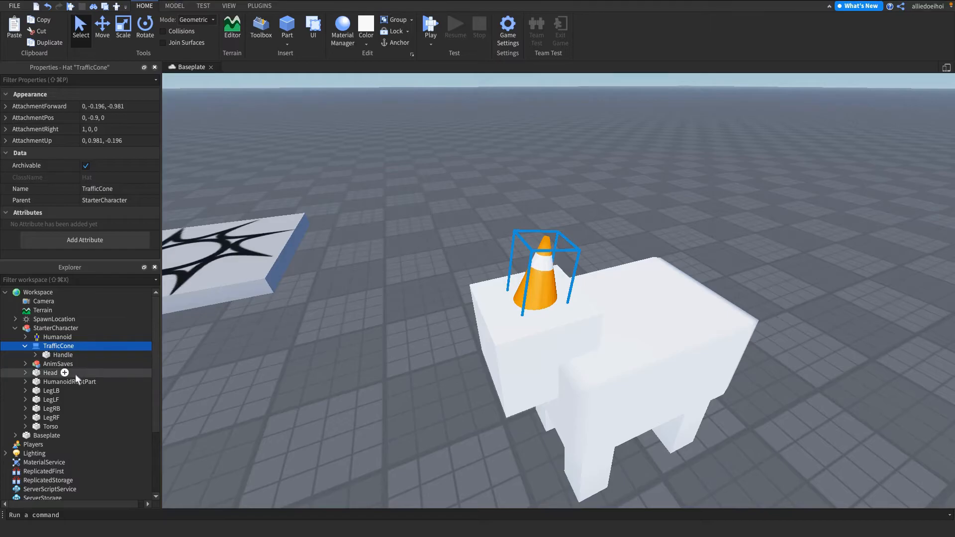
# Insert an R15 Block Rig with Rig Builder and expand the rig and its LeftFoot contents
pyautogui.click(259, 6)
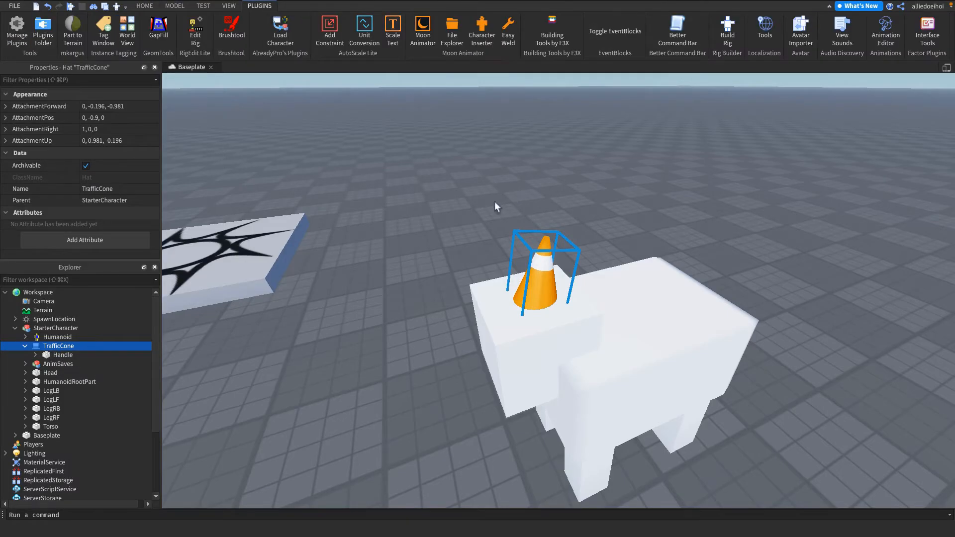
pyautogui.scroll(-5, 495, 202)
pyautogui.click(729, 40)
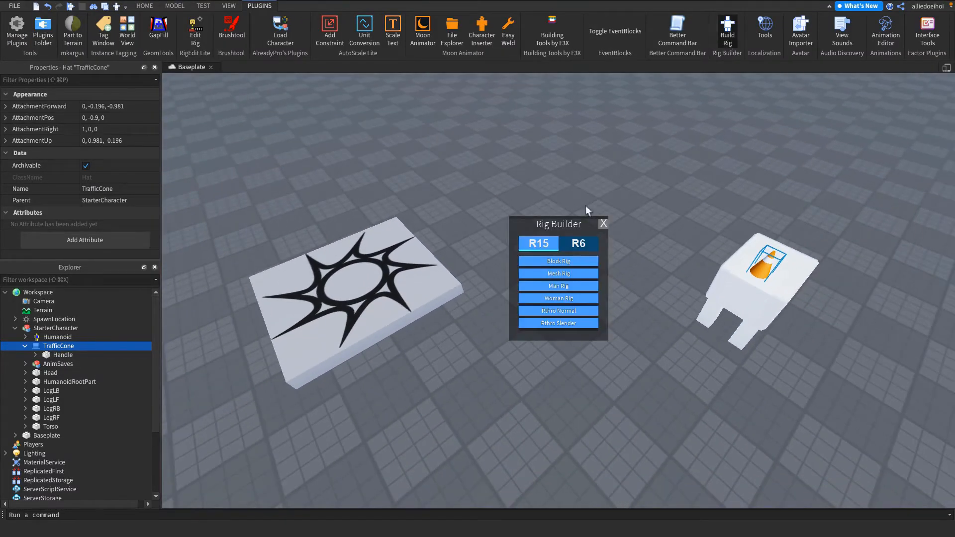
pyautogui.click(540, 261)
pyautogui.press('f')
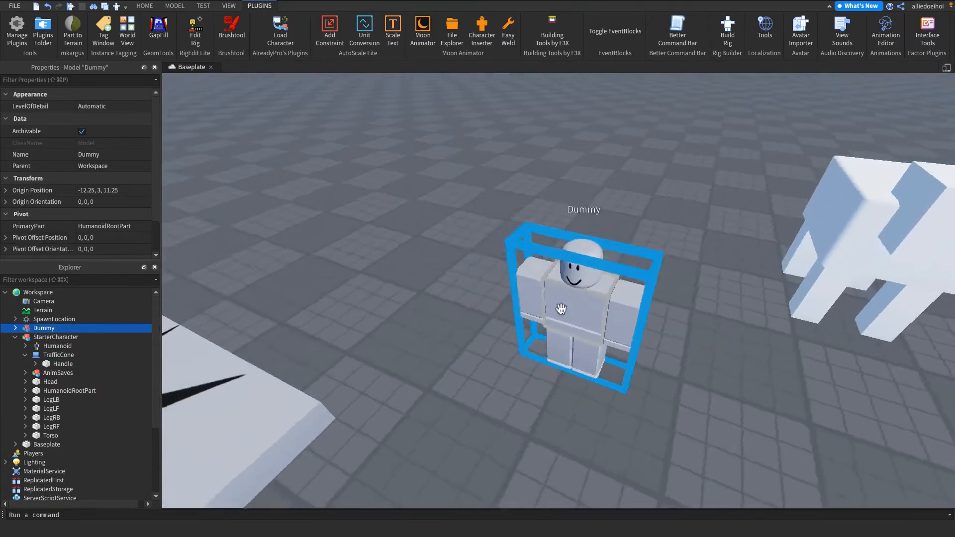
pyautogui.click(15, 327)
pyautogui.click(25, 346)
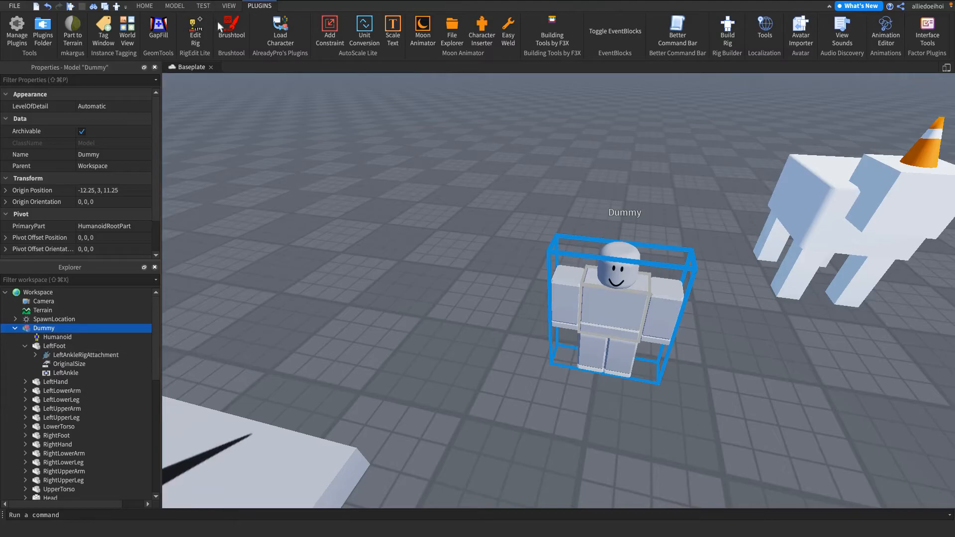
# Turn on Constraint Details and Draw On Top to display the Dummy rig's attachments
pyautogui.click(175, 7)
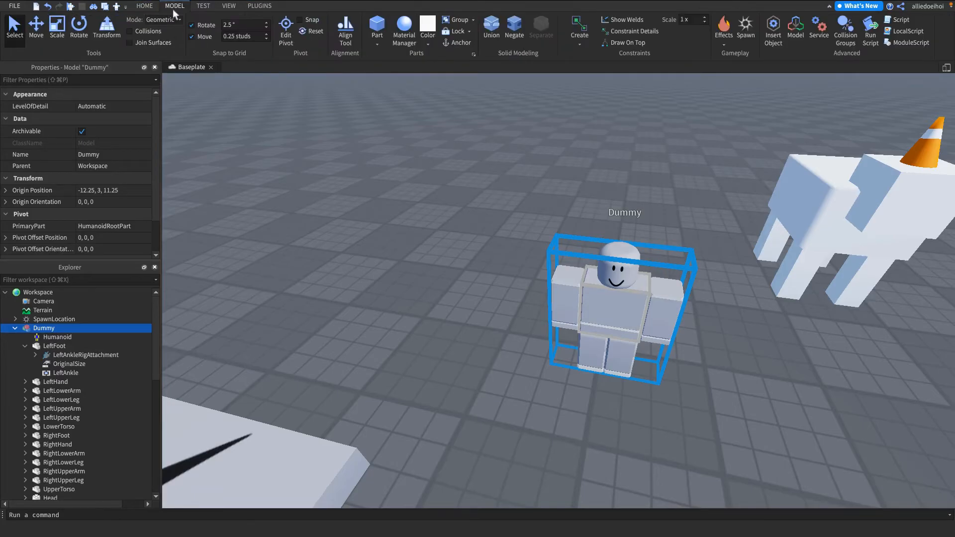
pyautogui.click(636, 42)
pyautogui.click(636, 35)
pyautogui.moveTo(620, 248); pyautogui.dragTo(619, 247, button='right')
pyautogui.scroll(10, 619, 246)
pyautogui.scroll(-10, 620, 247)
pyautogui.scroll(3, 603, 337)
pyautogui.press('a')
pyautogui.press('d')
pyautogui.moveTo(630, 274); pyautogui.dragTo(630, 274, button='right')
pyautogui.press('s')
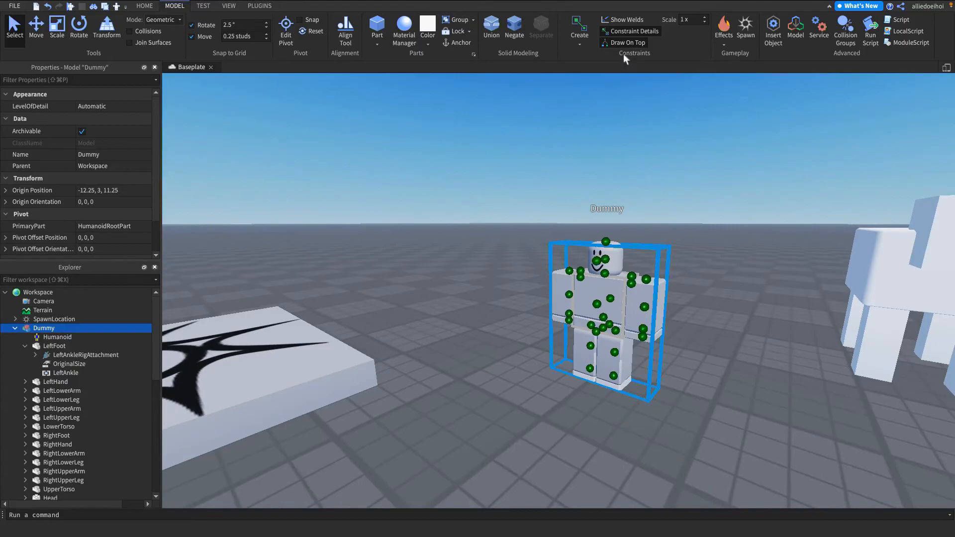
# Examine the attachment points on the Dummy's head and compare them with the sheep's head
pyautogui.scroll(6, 630, 164)
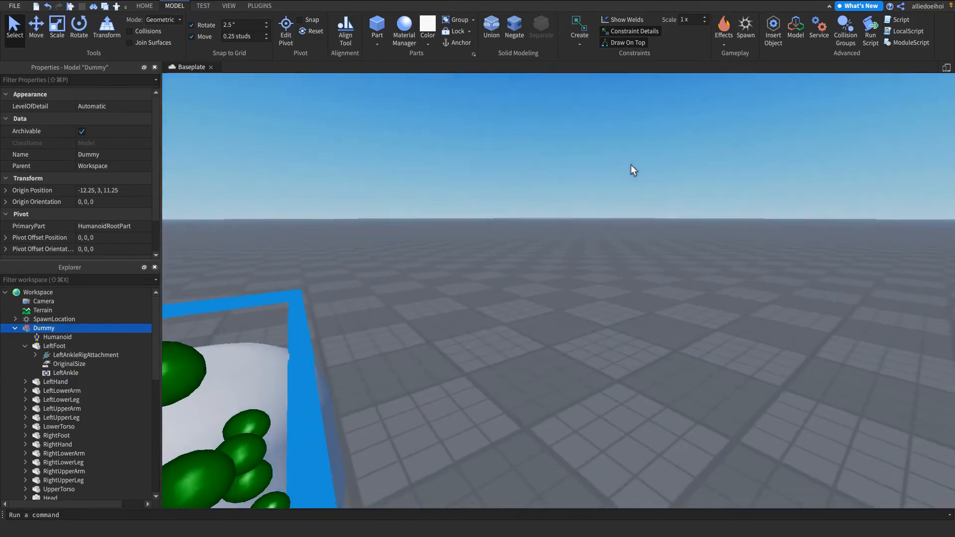
pyautogui.moveTo(595, 300); pyautogui.dragTo(595, 299, button='right')
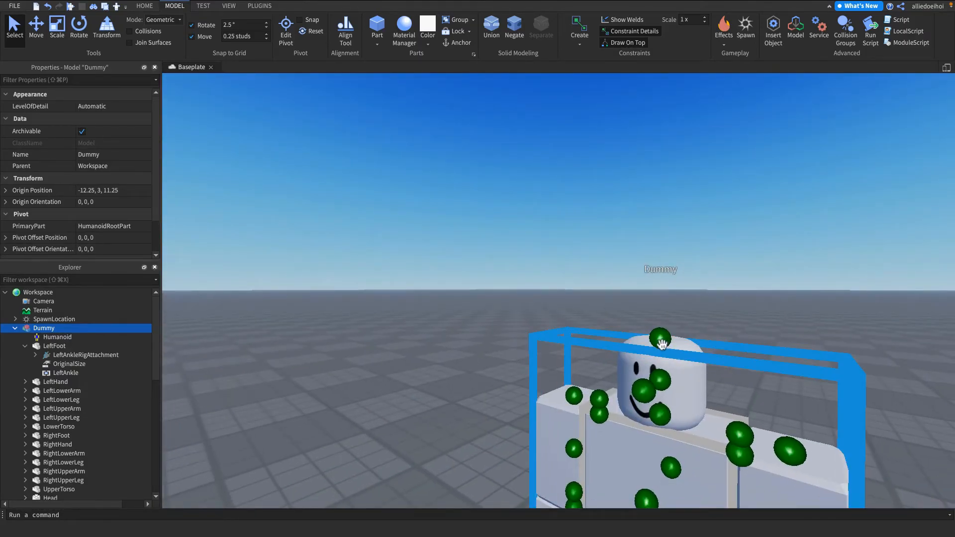
pyautogui.moveTo(662, 344); pyautogui.dragTo(667, 341, button='right')
pyautogui.press('d')
pyautogui.press('a')
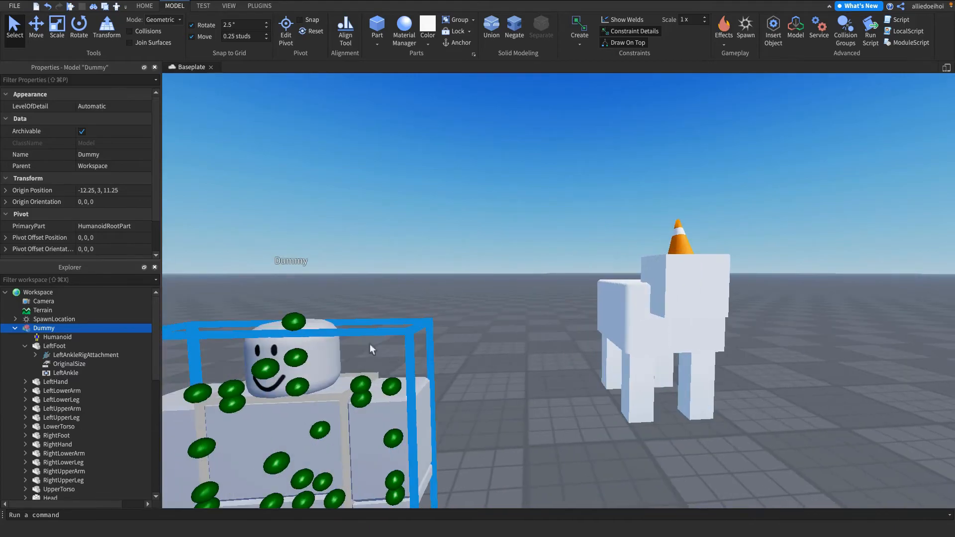
pyautogui.press('d')
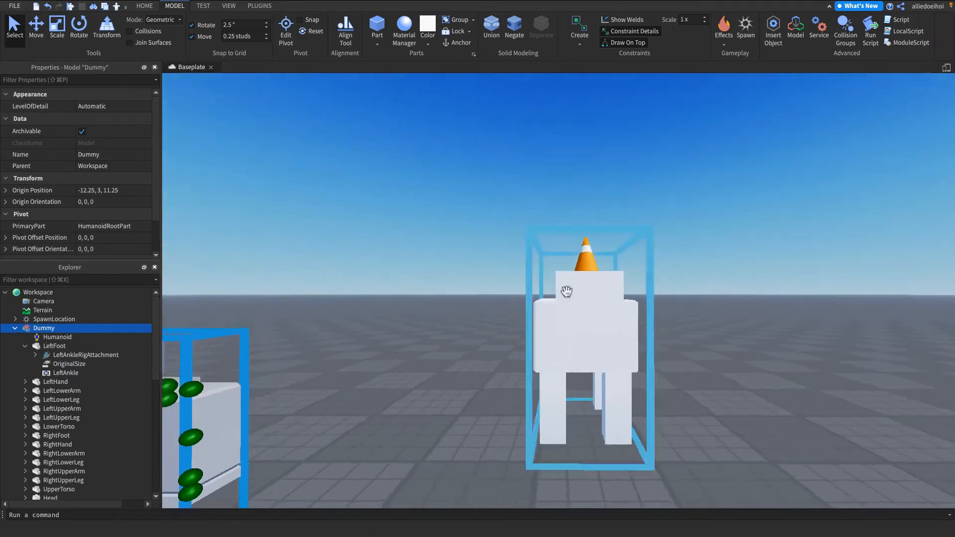
# Hide the attachment markers and delete the Dummy rig
pyautogui.press('s')
pyautogui.press('a')
pyautogui.click(343, 428)
pyautogui.click(66, 356)
pyautogui.click(35, 355)
pyautogui.click(47, 329)
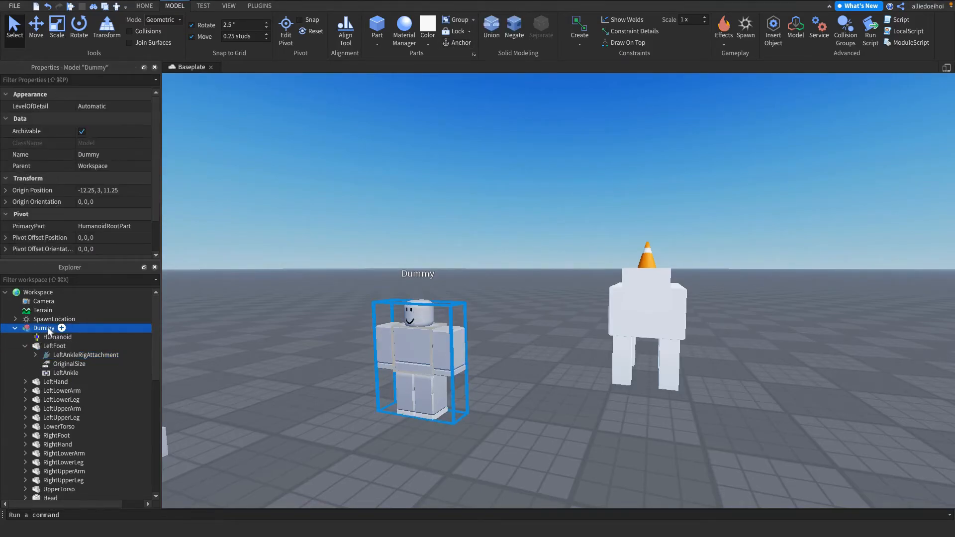
pyautogui.press('Delete')
# Move the TrafficCone's Handle directly into StarterCharacter and delete the emptied TrafficCone hat
pyautogui.click(649, 303)
pyautogui.press('f')
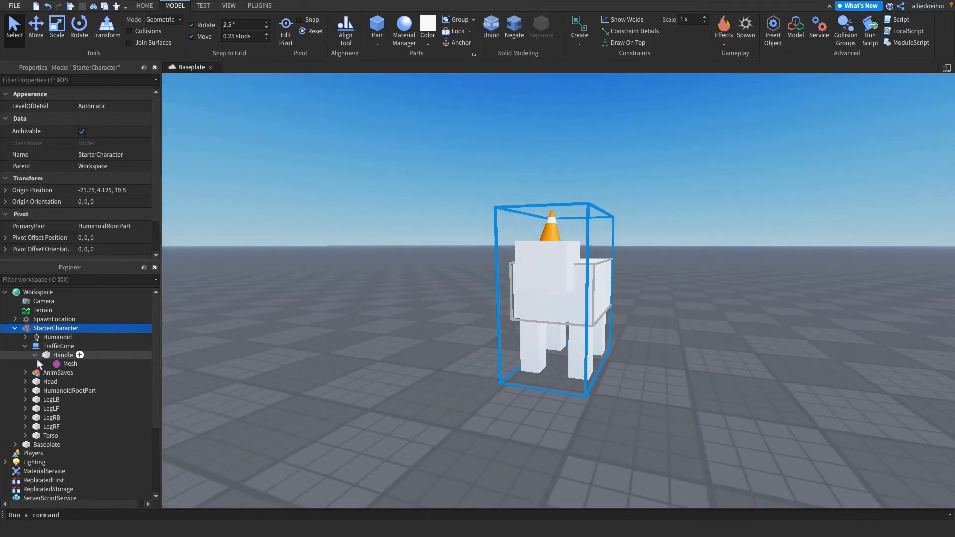
pyautogui.click(36, 356)
pyautogui.click(55, 358)
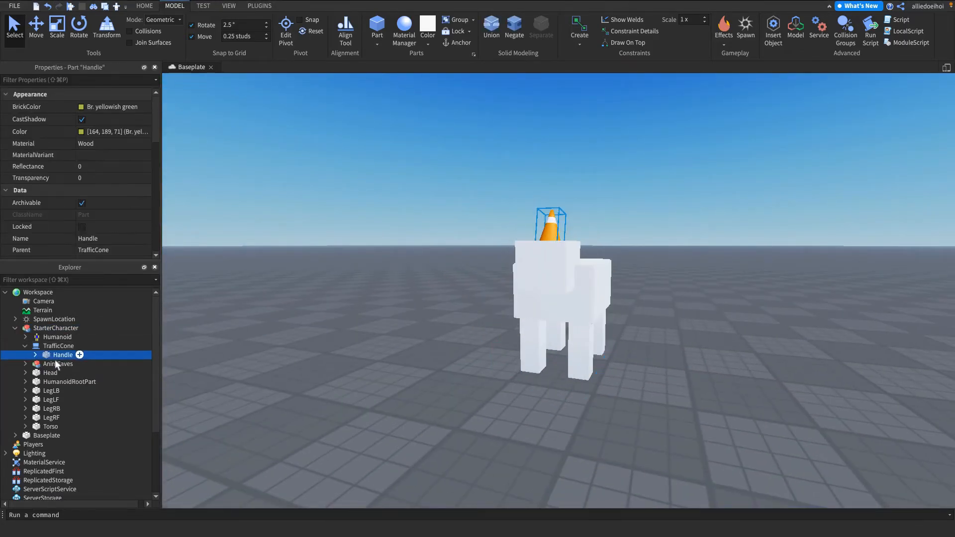
pyautogui.press('f')
pyautogui.scroll(5, 663, 191)
pyautogui.scroll(-5, 569, 236)
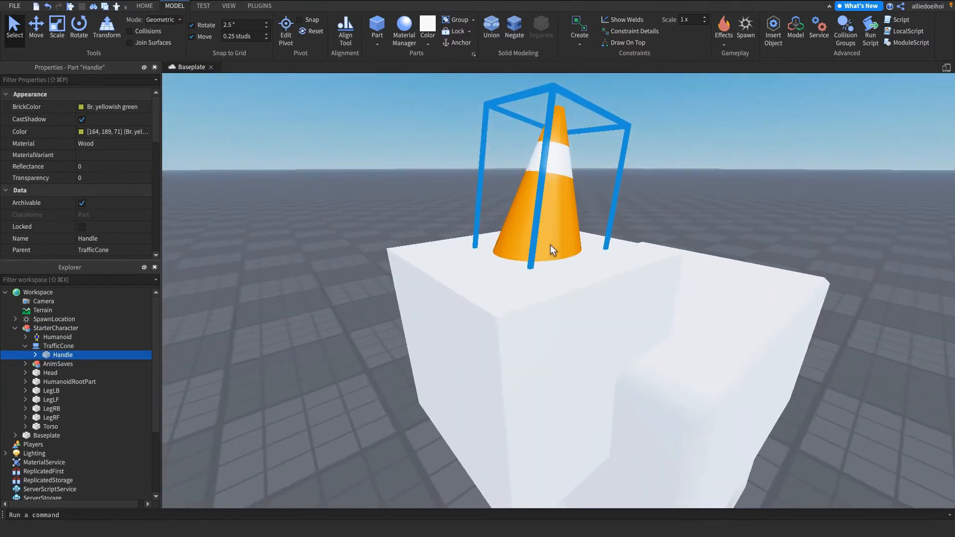
pyautogui.click(35, 355)
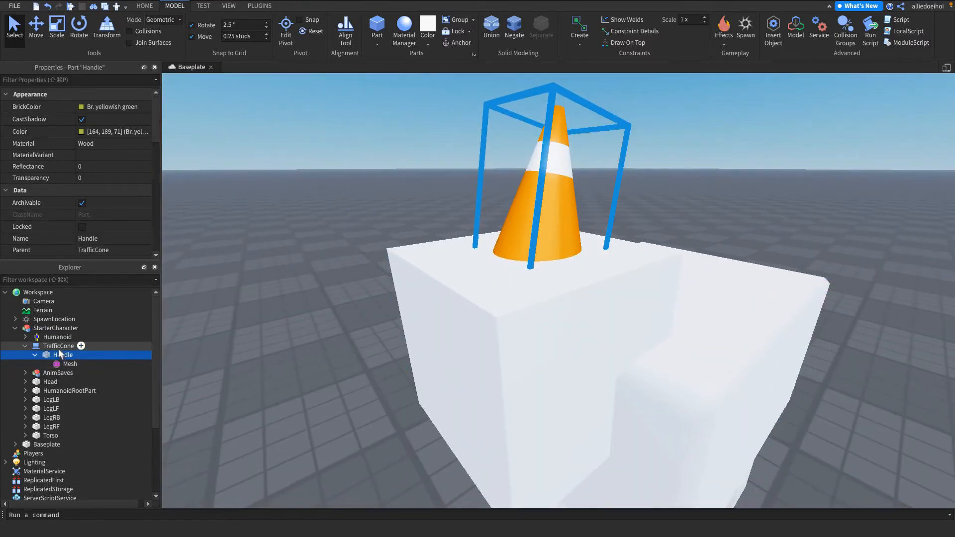
pyautogui.moveTo(56, 357); pyautogui.dragTo(53, 328)
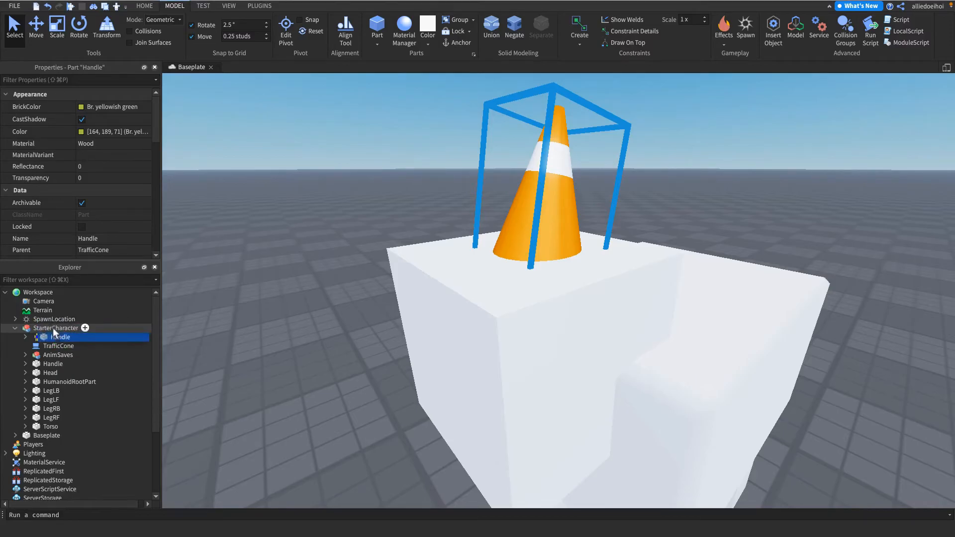
pyautogui.click(52, 348)
pyautogui.press('Delete')
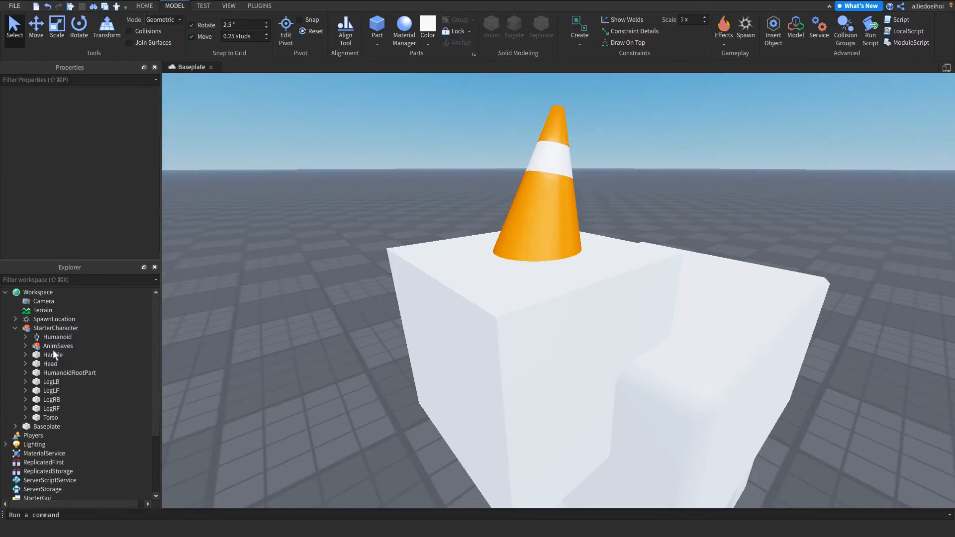
# Rename the Handle part in StarterCharacter to ConeHat
pyautogui.click(53, 358)
pyautogui.scroll(-5, 419, 275)
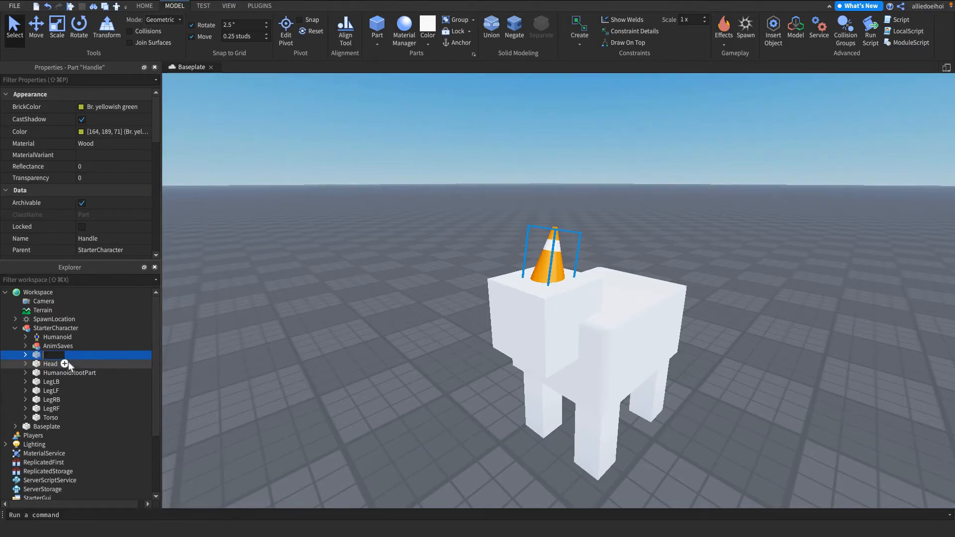
pyautogui.write('ConeHat')
pyautogui.press('Return')
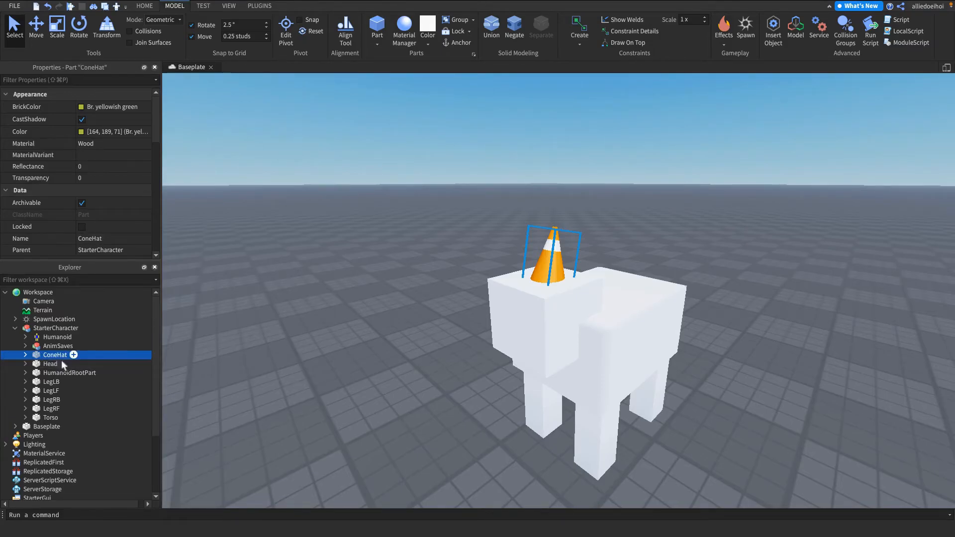
# Rotate ConeHat so that it stands nearly upright on the sheep's head
pyautogui.moveTo(735, 253); pyautogui.dragTo(716, 261, button='right')
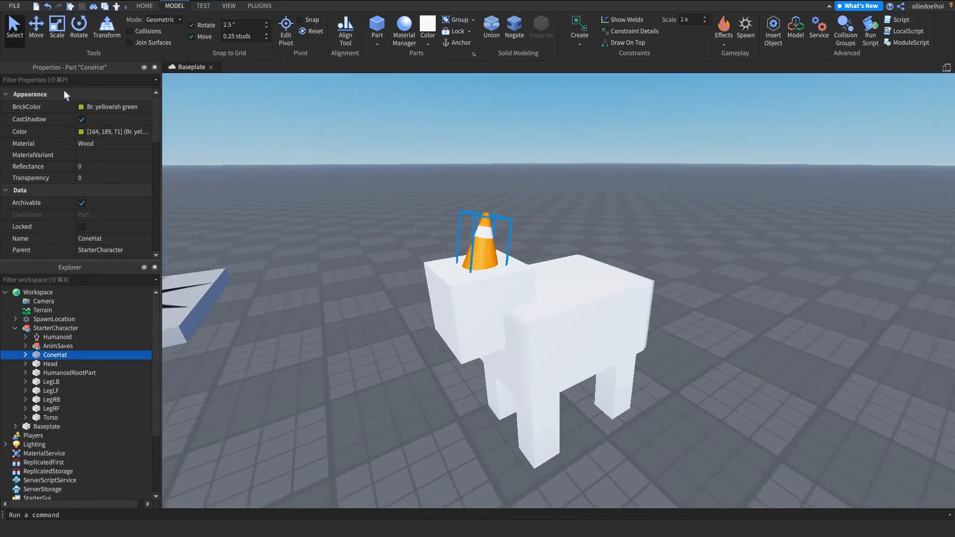
pyautogui.click(81, 40)
pyautogui.moveTo(498, 208); pyautogui.dragTo(509, 217, button='right')
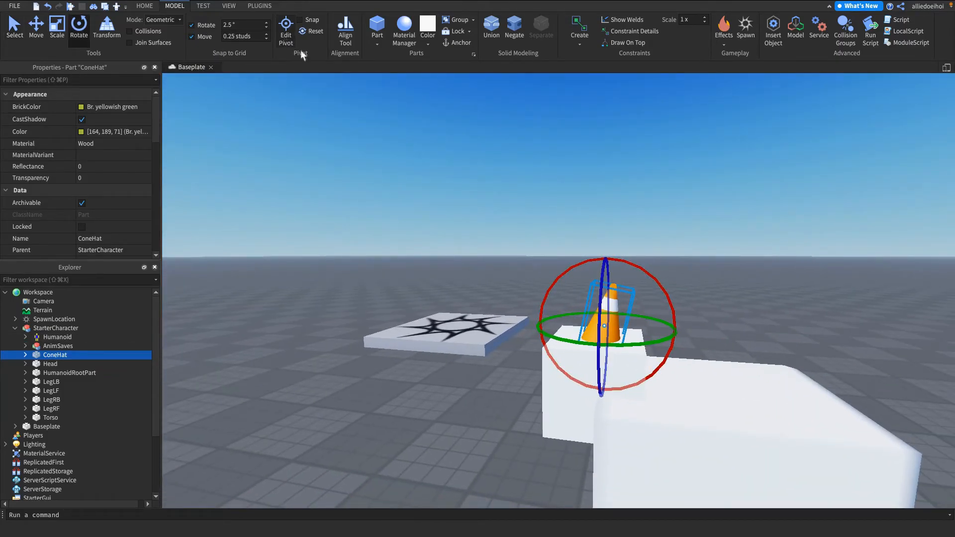
pyautogui.moveTo(656, 273); pyautogui.dragTo(651, 269)
pyautogui.moveTo(651, 269); pyautogui.dragTo(651, 270, button='right')
# Raise ConeHat so that its square base rests on top of the sheep's head
pyautogui.click(57, 27)
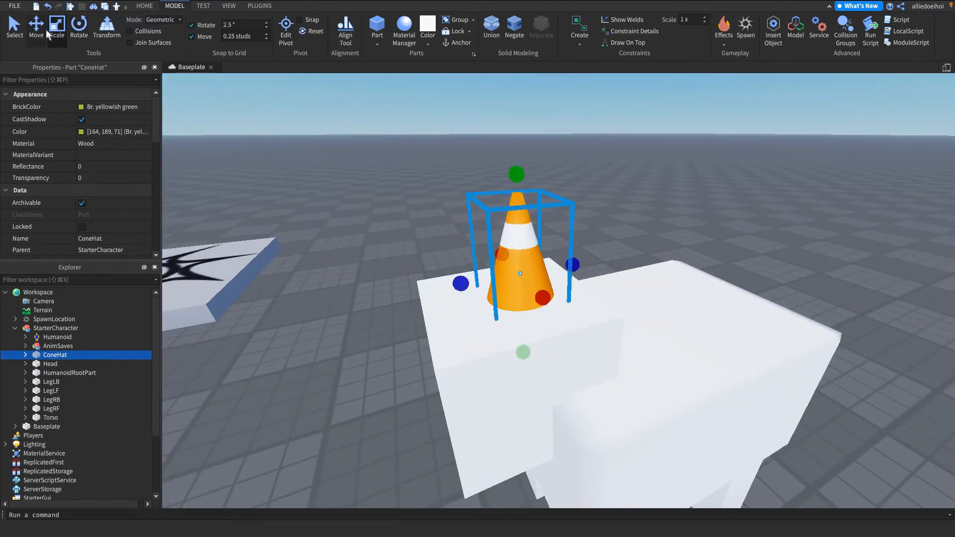
pyautogui.click(36, 28)
pyautogui.moveTo(493, 182); pyautogui.dragTo(489, 123)
pyautogui.moveTo(472, 171); pyautogui.dragTo(472, 171, button='right')
pyautogui.press('s')
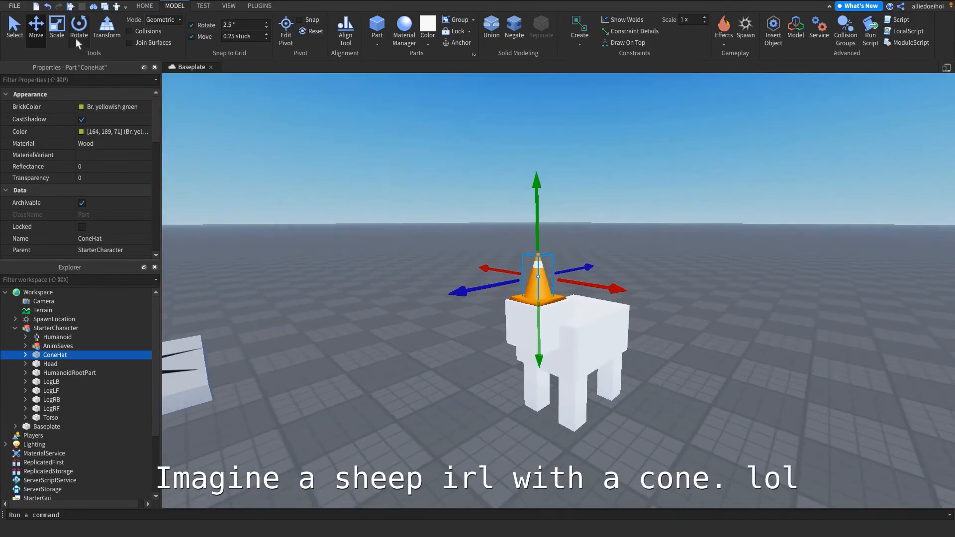
# Examine how the cone hat sits on the sheep's head from several sides, along with its transform and collision properties
pyautogui.moveTo(268, 154); pyautogui.dragTo(268, 153, button='right')
pyautogui.press('w')
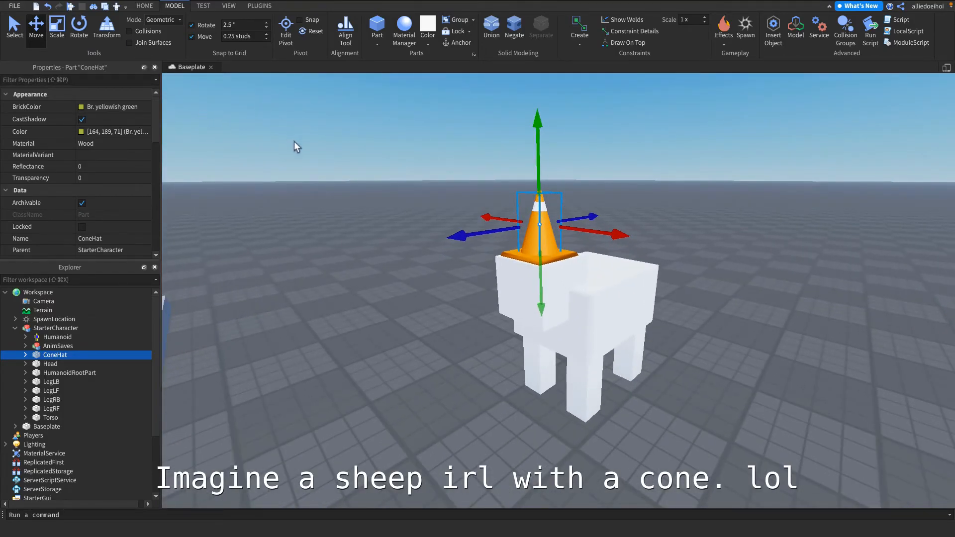
pyautogui.moveTo(294, 142); pyautogui.dragTo(294, 141, button='right')
pyautogui.press('d')
pyautogui.moveTo(157, 118); pyautogui.dragTo(153, 169)
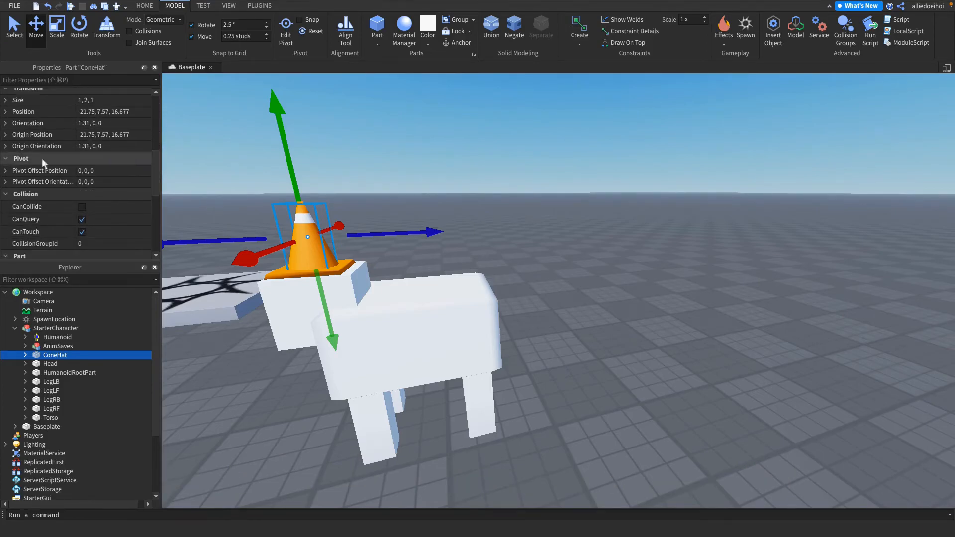
pyautogui.press('a')
pyautogui.moveTo(436, 285); pyautogui.dragTo(436, 280, button='right')
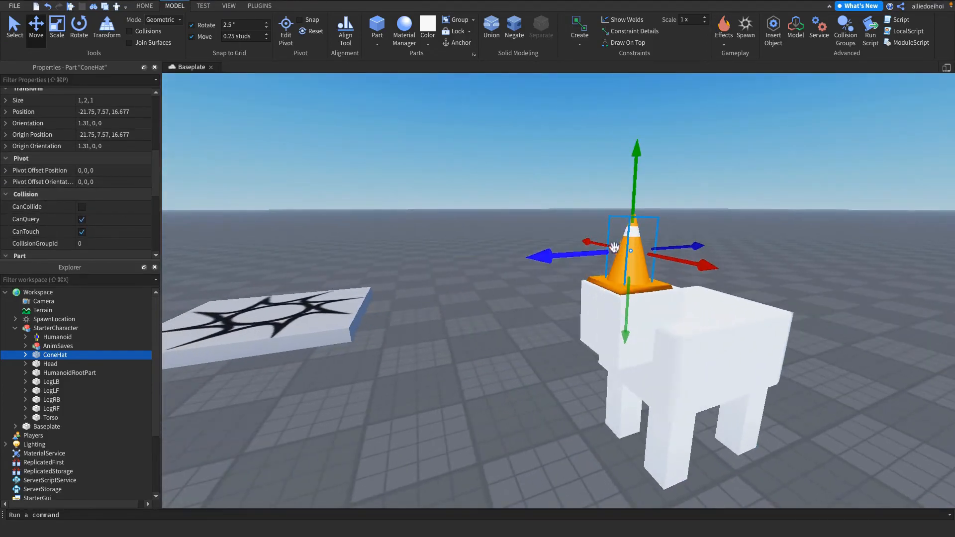
pyautogui.press('d')
pyautogui.press('d')
# Open the StarterCharacter model for rig editing in RigEdit Lite
pyautogui.click(622, 416)
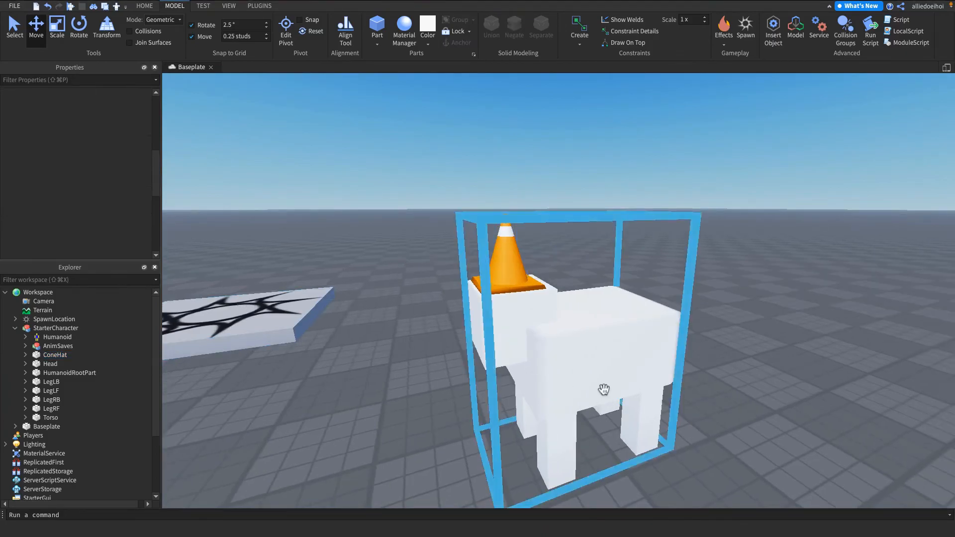
pyautogui.click(603, 390)
pyautogui.click(260, 6)
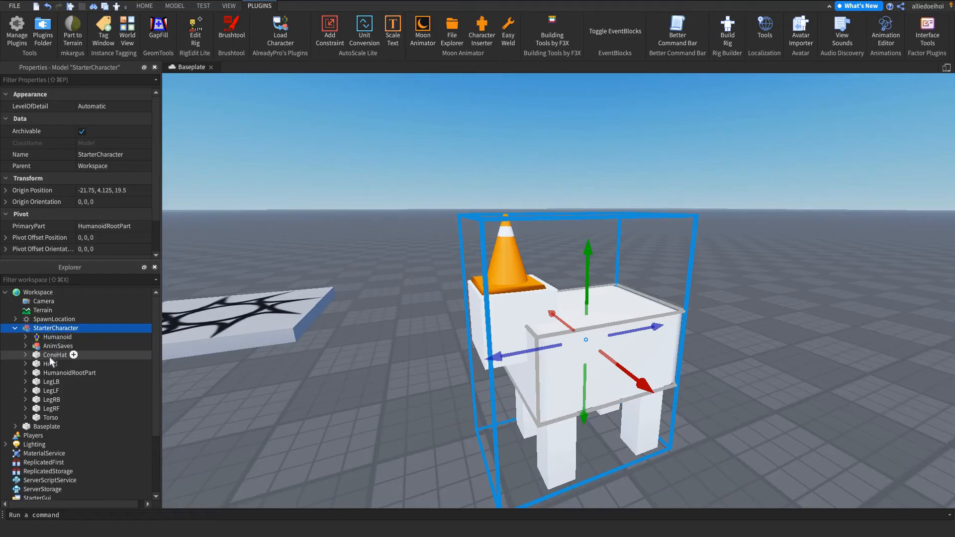
pyautogui.click(194, 35)
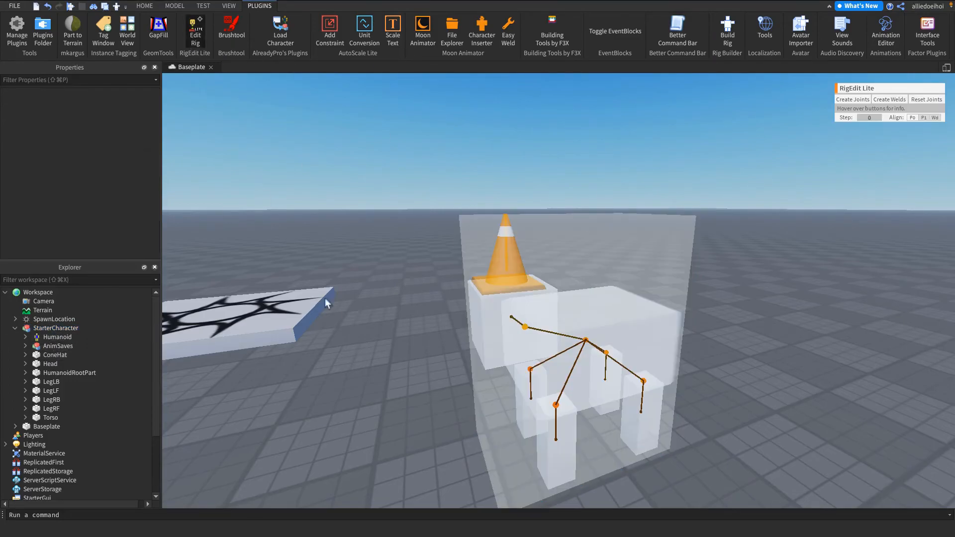
# Create a weld with Head as Part0 and ConeHat as Part1, and exit rig editing
pyautogui.moveTo(437, 346); pyautogui.dragTo(446, 366, button='right')
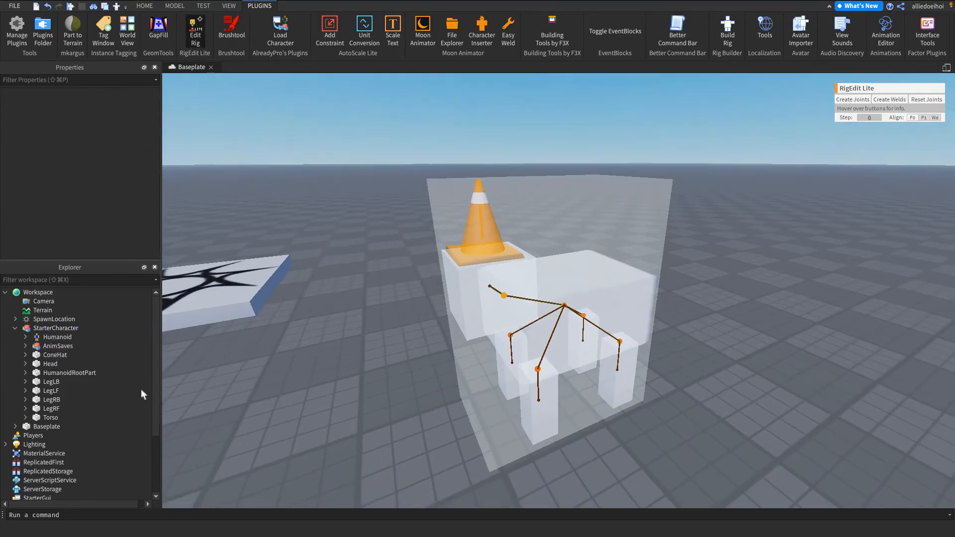
pyautogui.click(52, 365)
pyautogui.keyDown('shift'); pyautogui.click(53, 356); pyautogui.keyUp('shift')
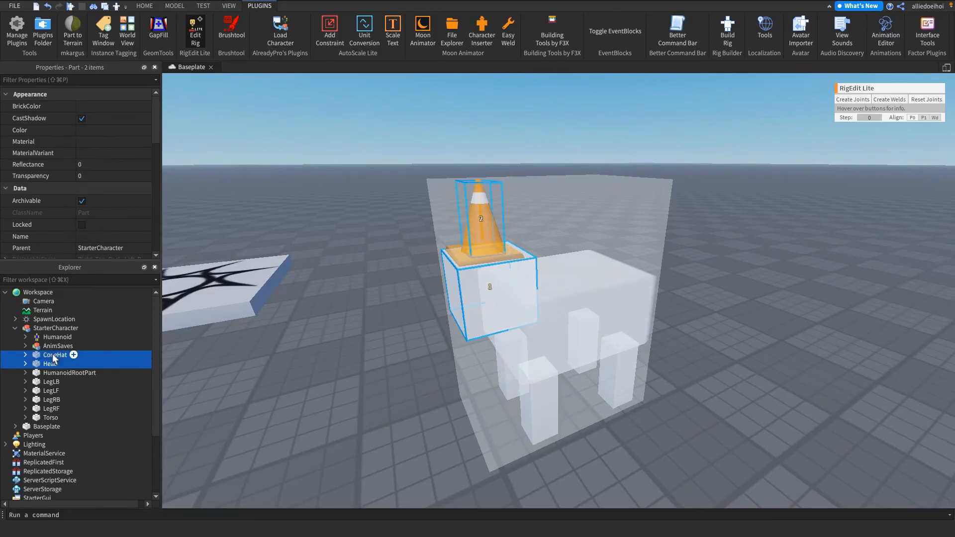
pyautogui.click(901, 112)
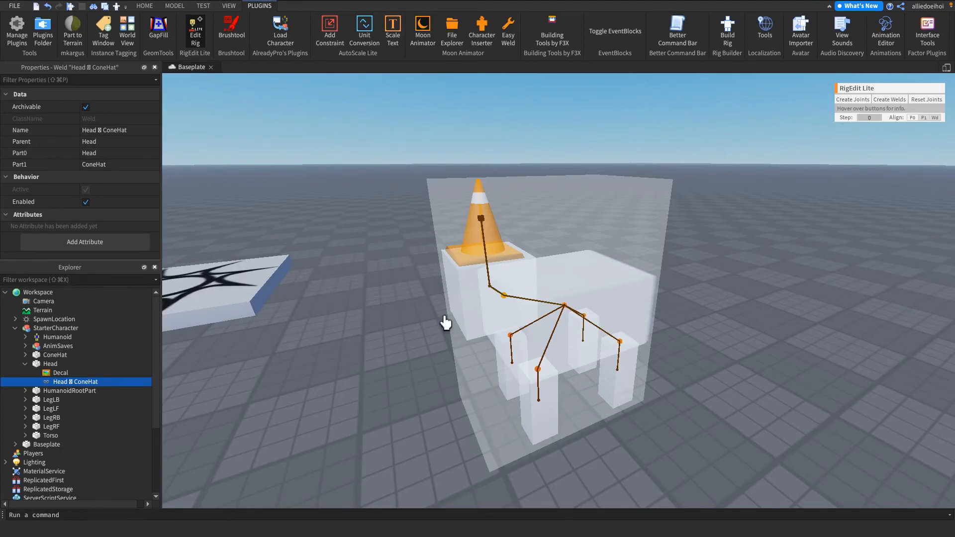
pyautogui.scroll(5, 446, 324)
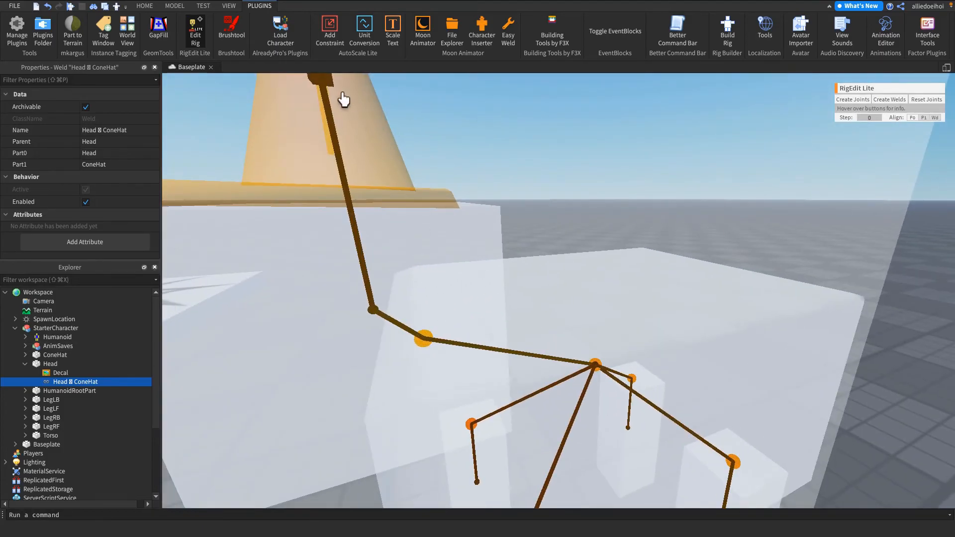
pyautogui.scroll(-5, 447, 207)
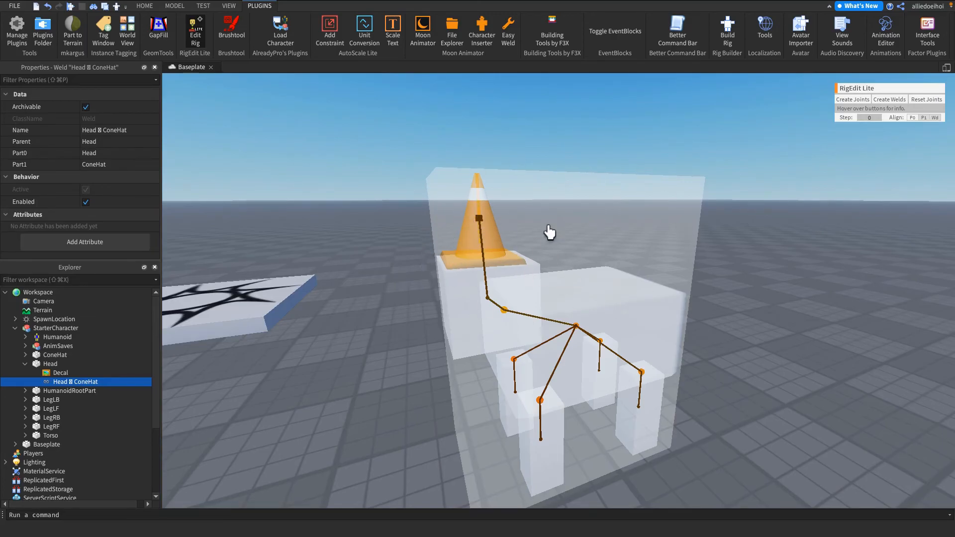
pyautogui.scroll(-5, 510, 216)
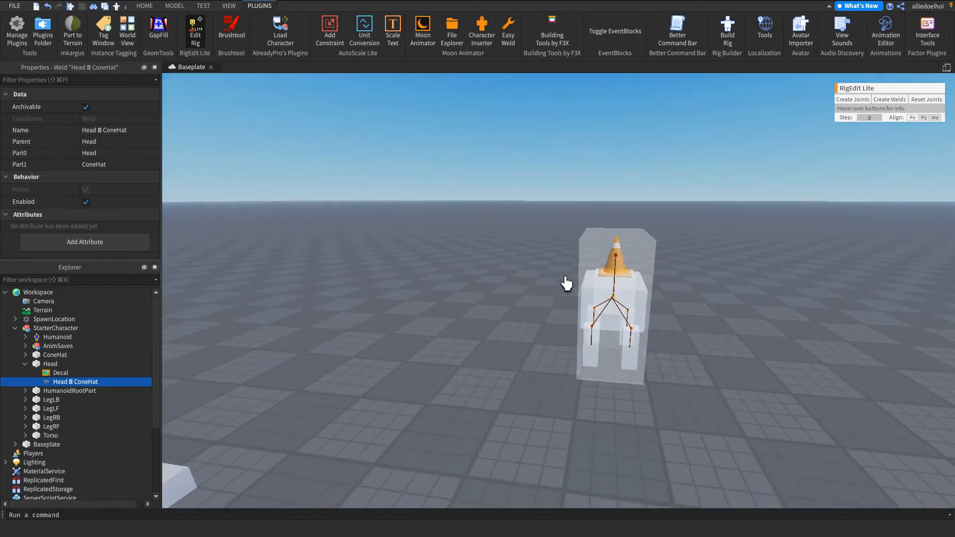
pyautogui.scroll(4, 518, 239)
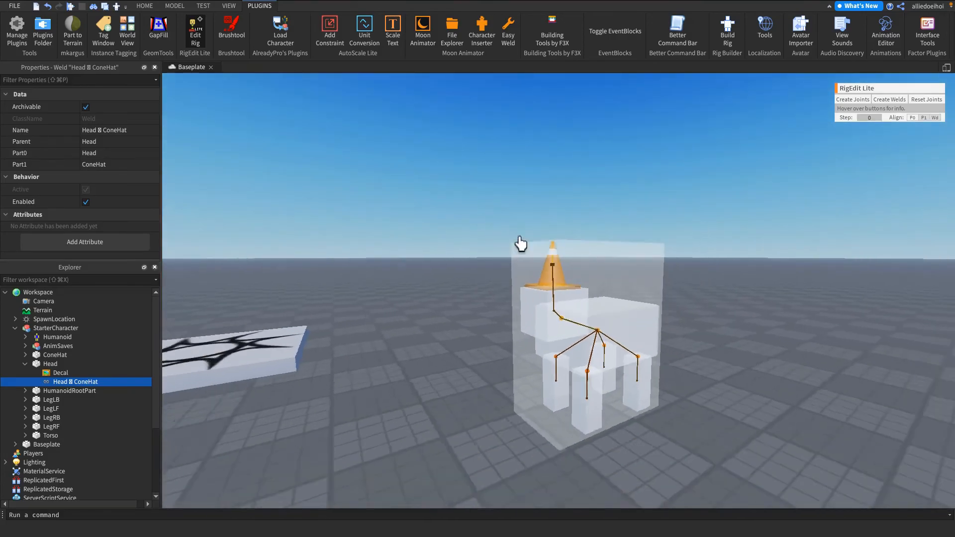
pyautogui.scroll(-1, 521, 243)
pyautogui.click(199, 35)
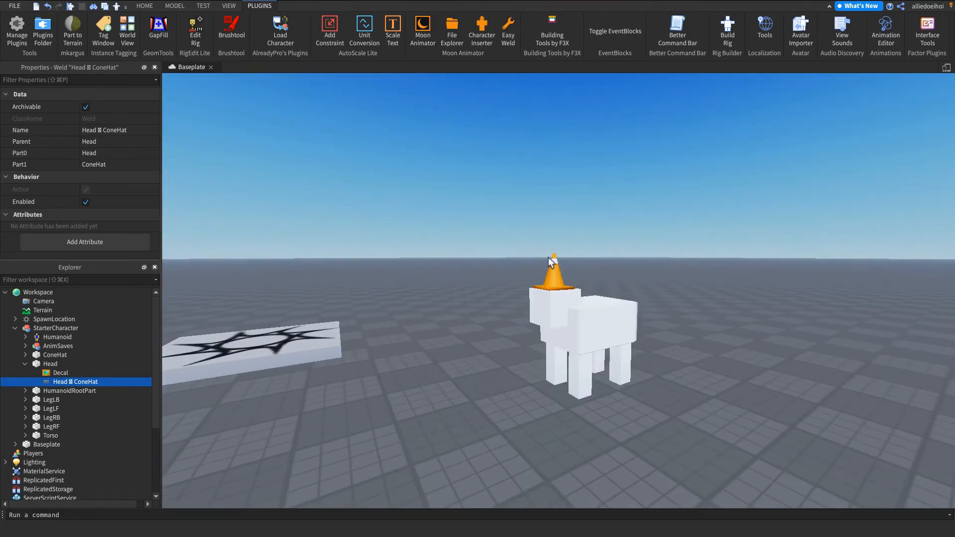
# Move the StarterCharacter model from Workspace into StarterPlayer
pyautogui.click(56, 328)
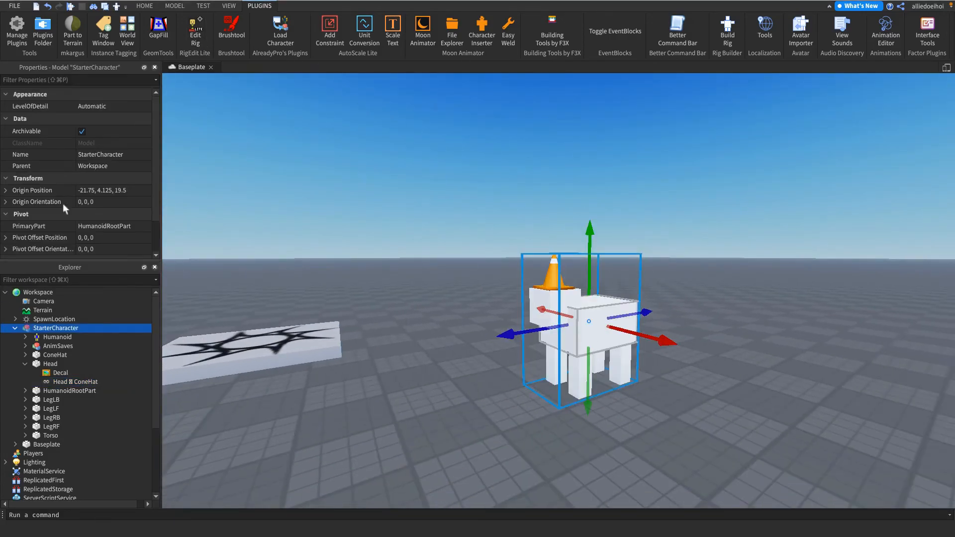
pyautogui.click(45, 166)
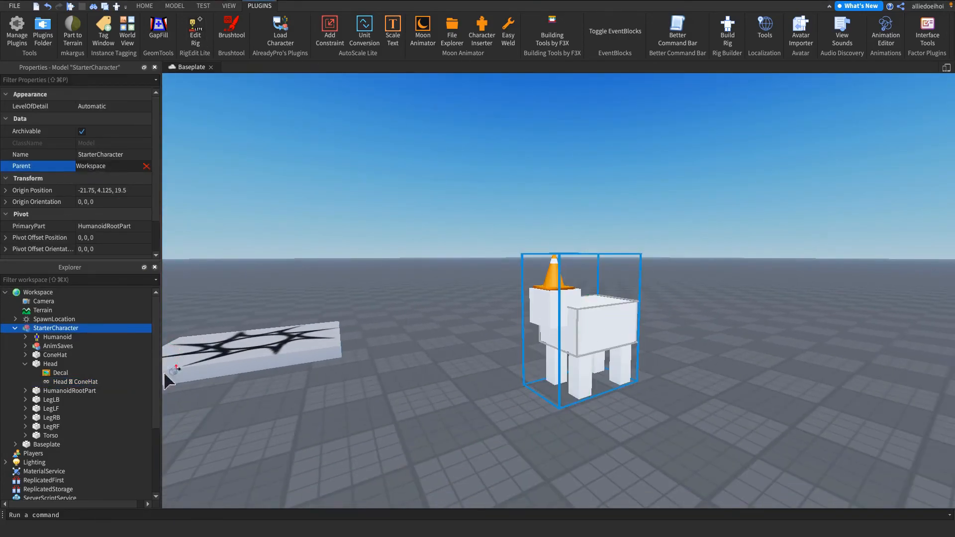
pyautogui.scroll(-4, 100, 423)
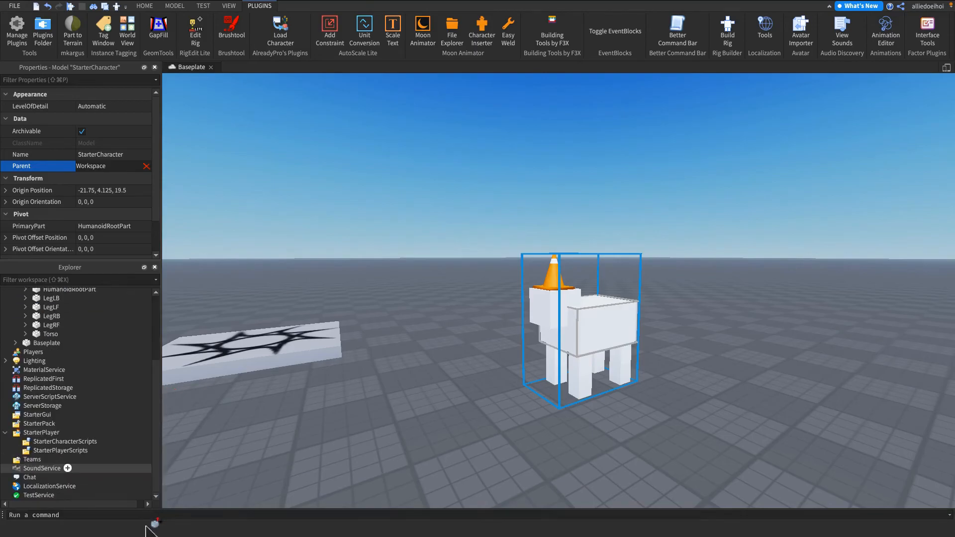
pyautogui.click(20, 442)
pyautogui.moveTo(43, 419); pyautogui.dragTo(42, 418)
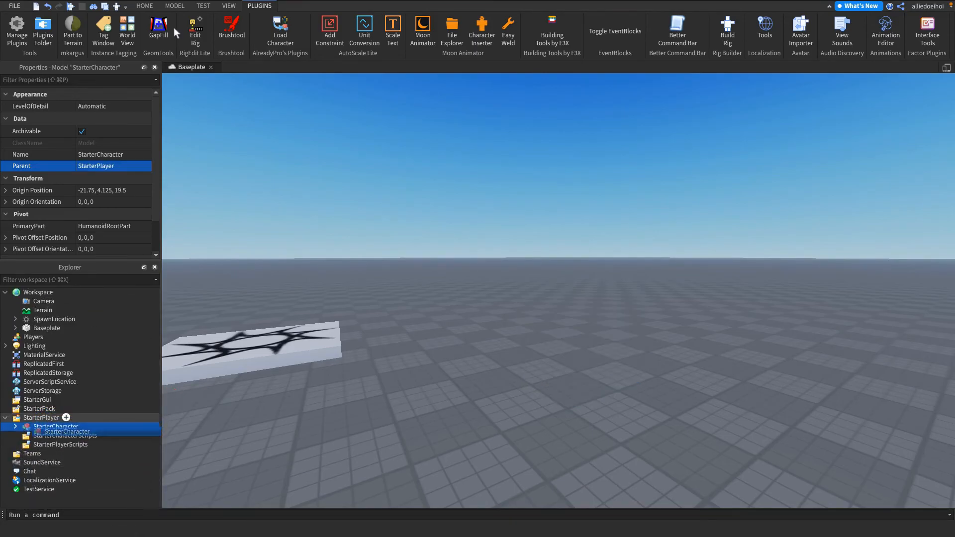
# Playtest the game and examine the playable sheep and its cone hat from all around
pyautogui.click(143, 7)
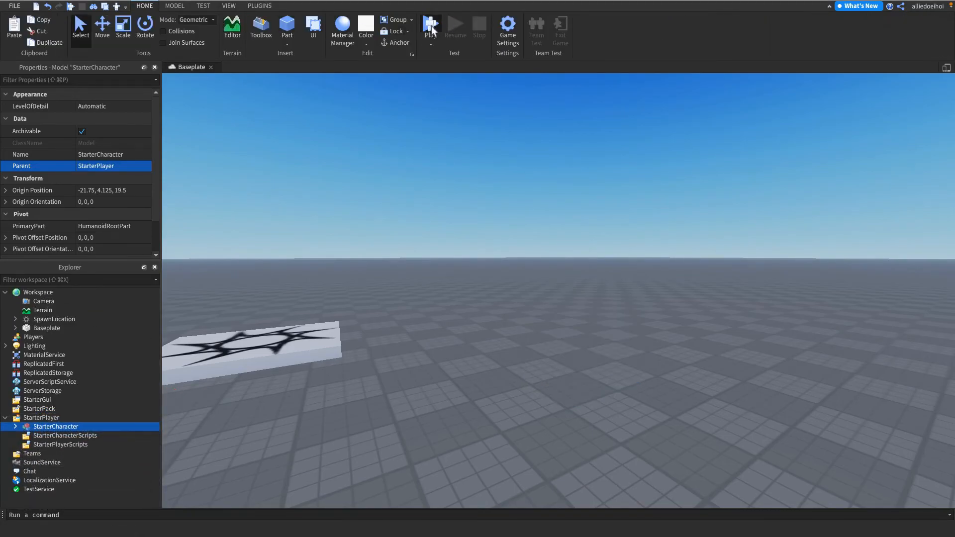
pyautogui.press('F5')
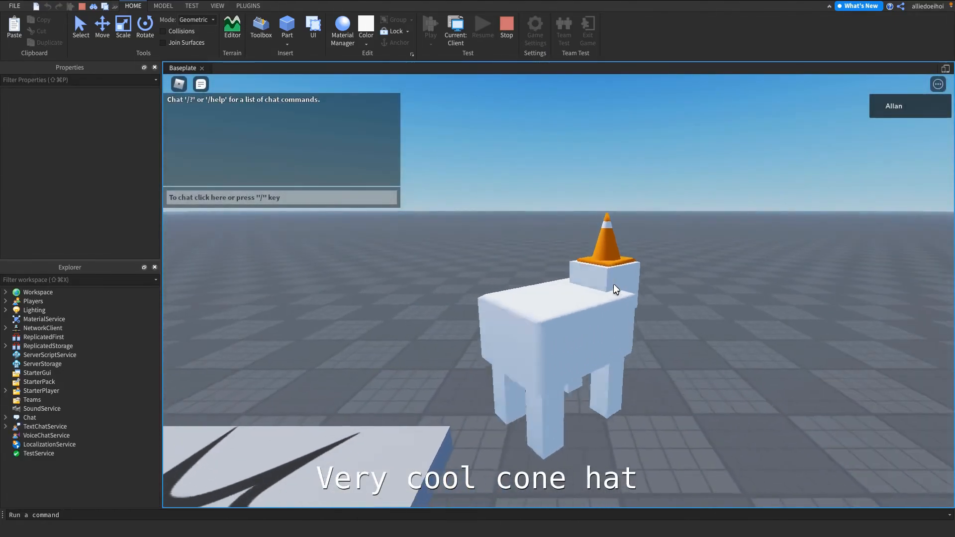
pyautogui.moveTo(614, 285); pyautogui.dragTo(572, 238, button='right')
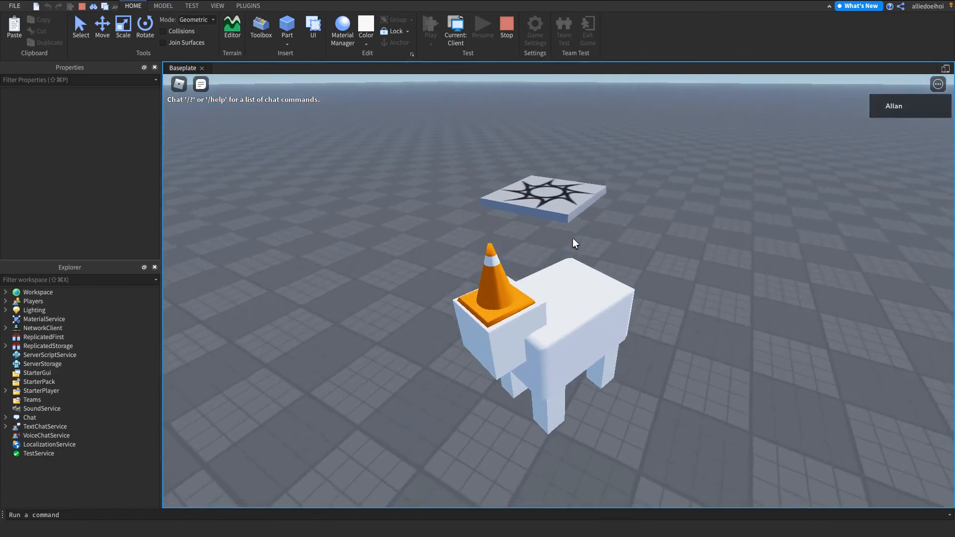
pyautogui.moveTo(505, 452); pyautogui.dragTo(527, 418, button='right')
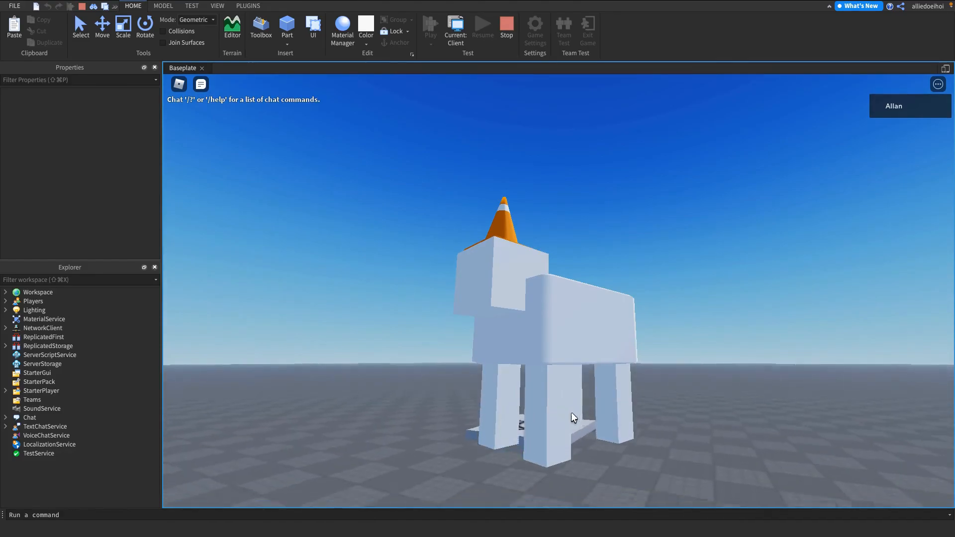
pyautogui.moveTo(622, 398); pyautogui.dragTo(599, 412, button='right')
pyautogui.moveTo(497, 342); pyautogui.dragTo(664, 312, button='right')
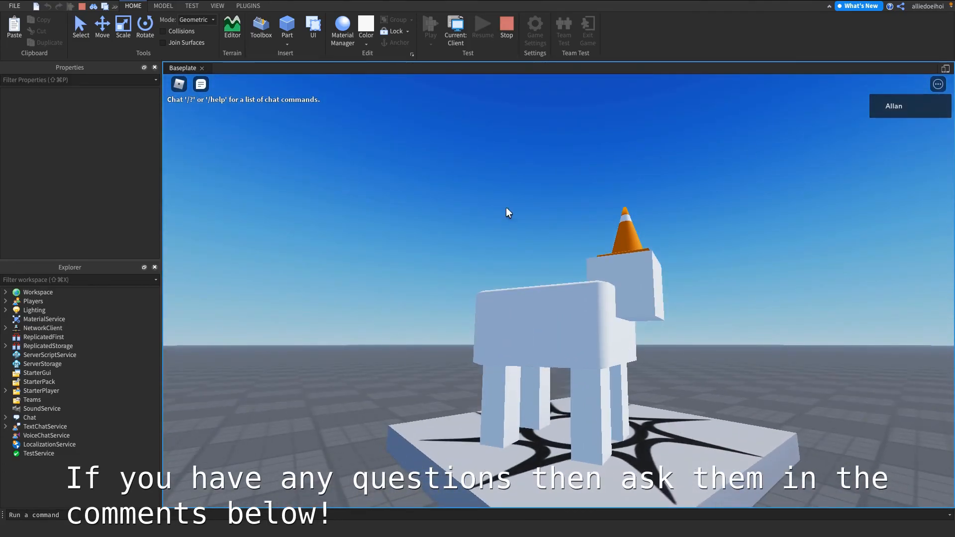